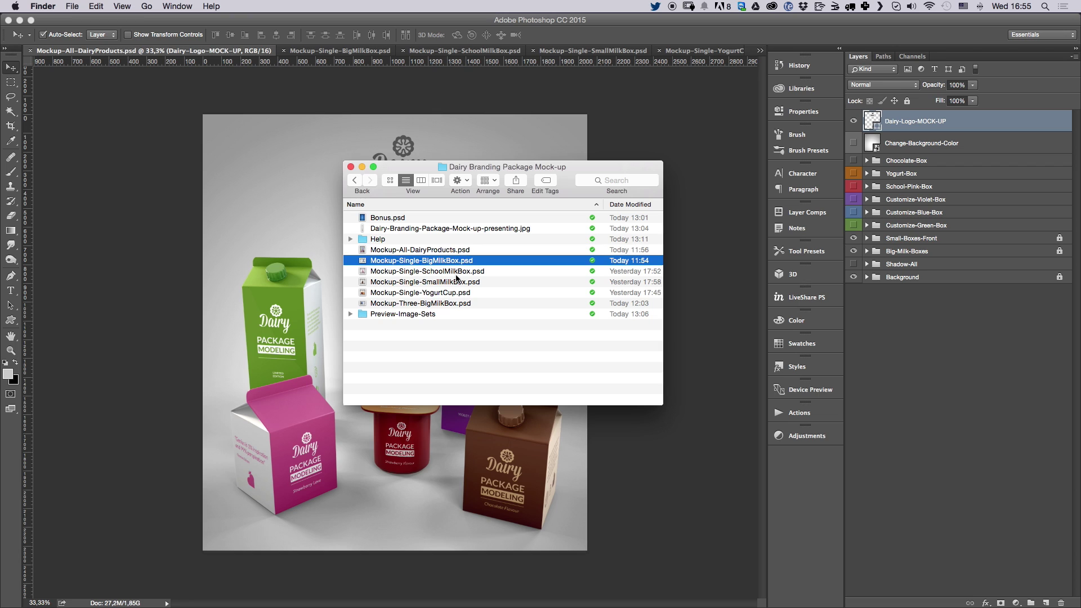
Look through the mock-up files in the Dairy Branding Package Mock-up folder and return to Photoshop.
{"action": "left_click", "coordinate": [455, 284]}
{"action": "left_click", "coordinate": [454, 292]}
{"action": "left_click", "coordinate": [420, 220]}
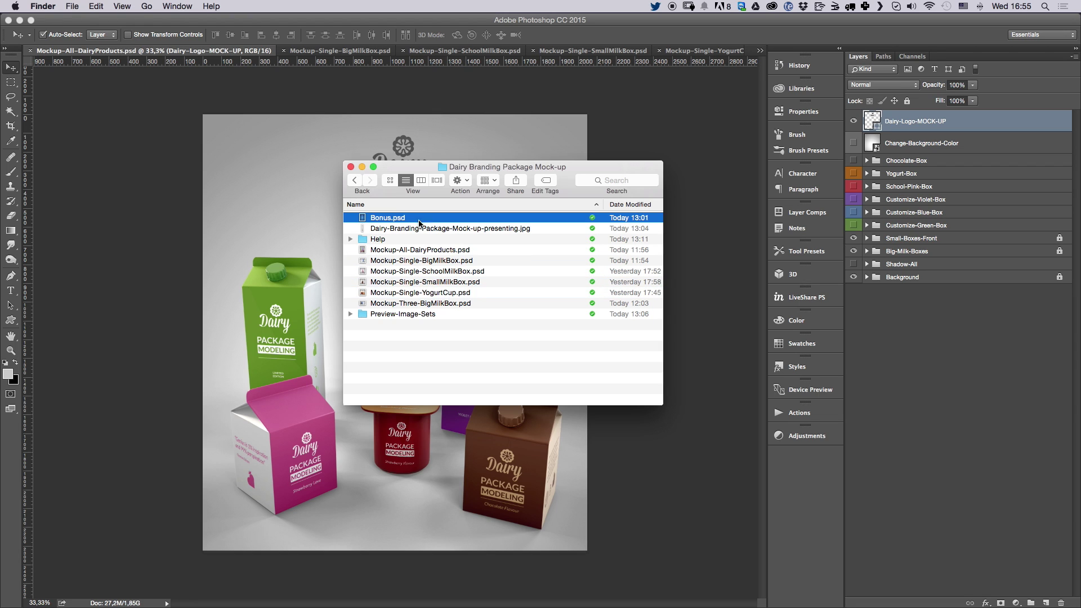
{"action": "key", "text": "Down"}
{"action": "key", "text": "Down"}
{"action": "key", "text": "Down"}
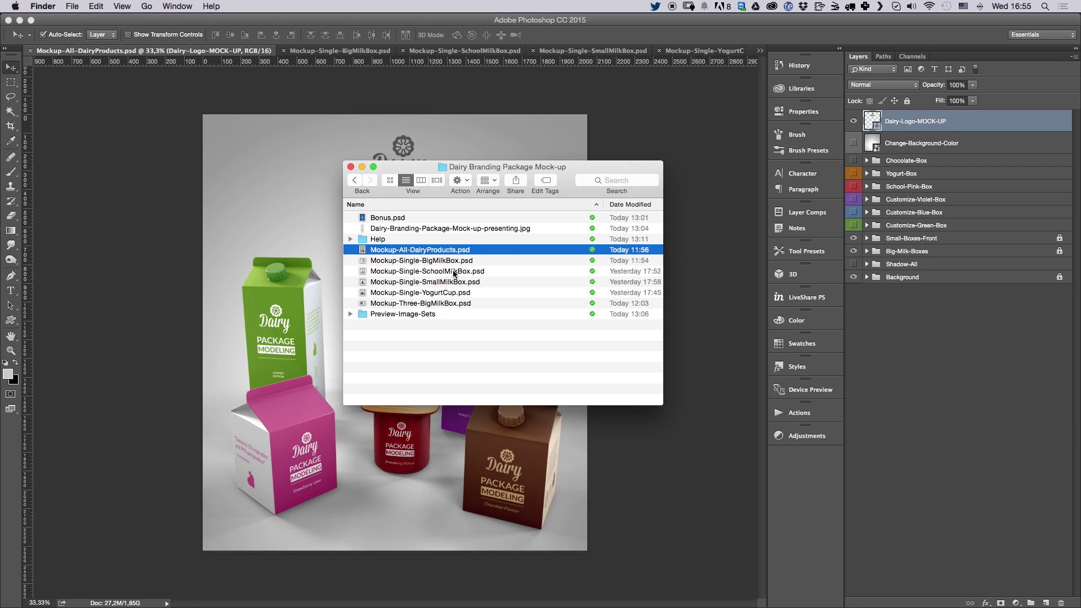
{"action": "left_click", "coordinate": [55, 215]}
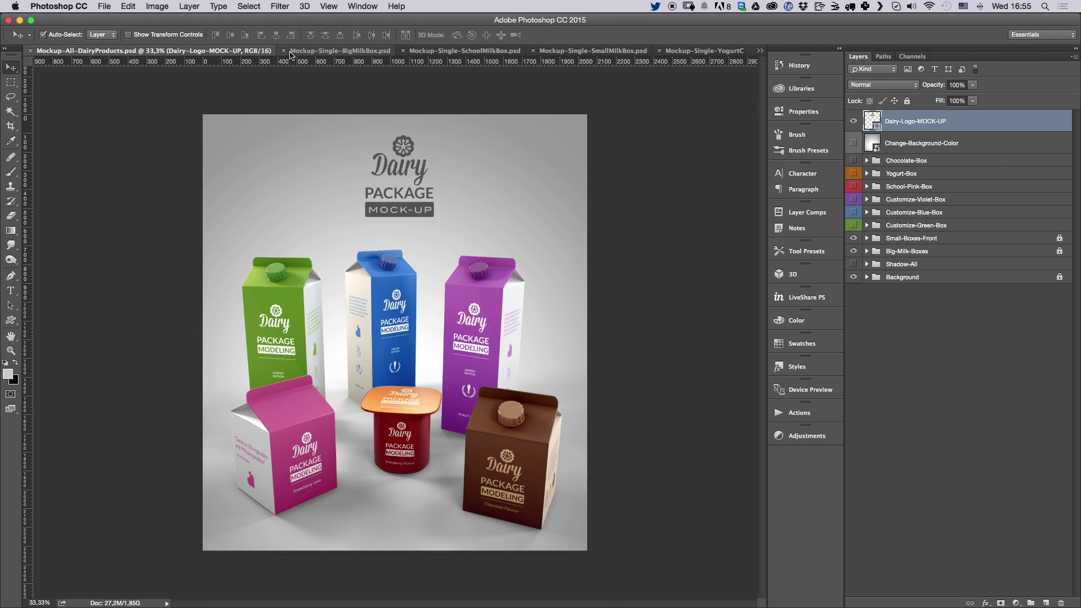
Examine the open mock-up documents for all dairy products, the big, school and small milk boxes, and the yogurt cup.
{"action": "left_click", "coordinate": [296, 52]}
{"action": "left_click", "coordinate": [479, 51]}
{"action": "left_click", "coordinate": [574, 51]}
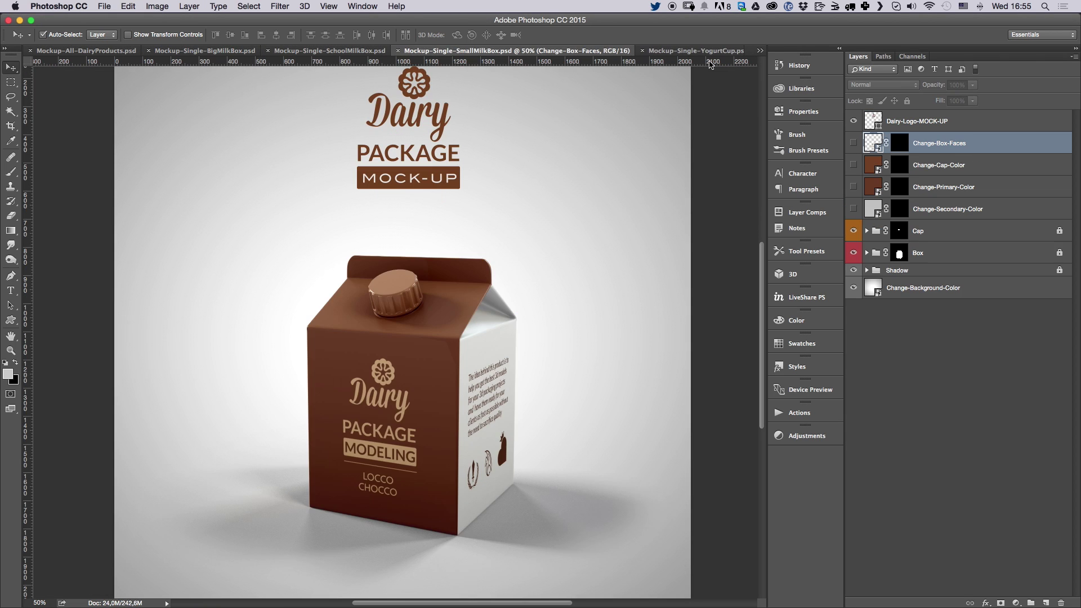
{"action": "left_click", "coordinate": [687, 51]}
{"action": "left_click", "coordinate": [82, 50]}
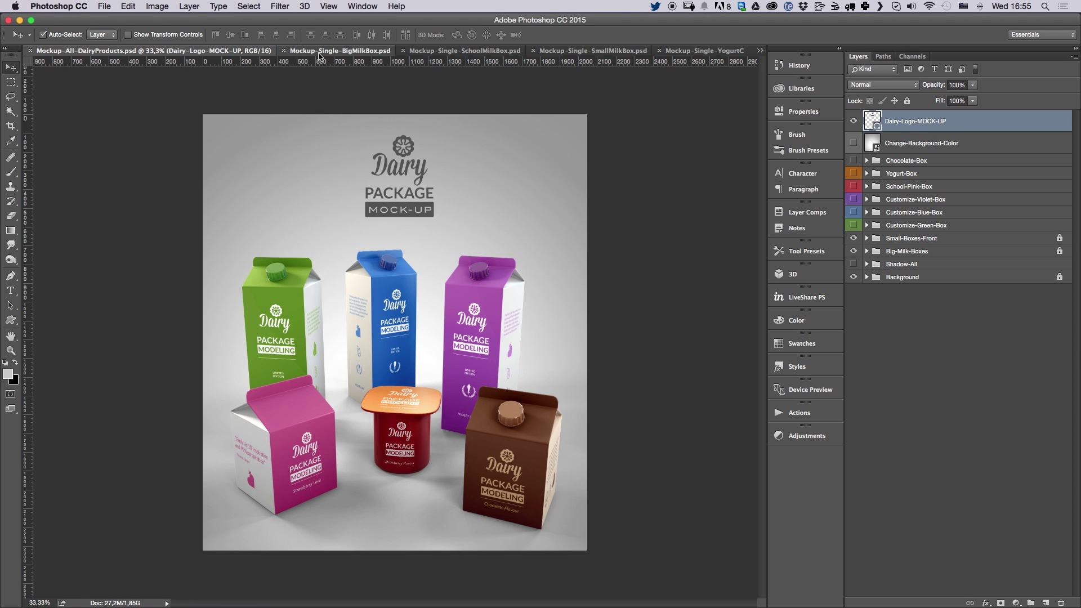
{"action": "left_click", "coordinate": [338, 51]}
{"action": "left_click", "coordinate": [441, 52]}
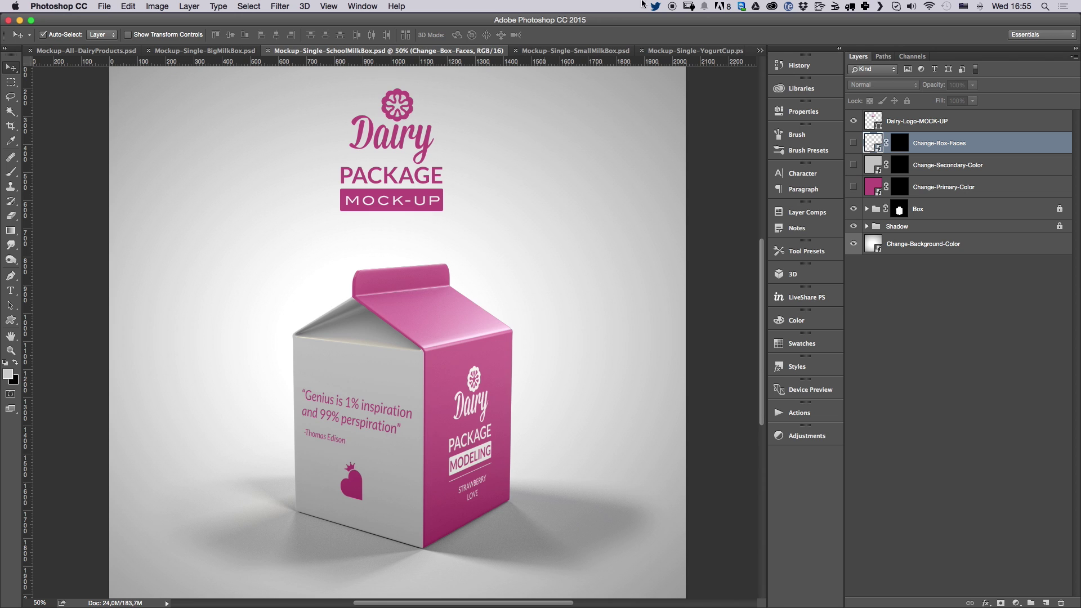
{"action": "left_click", "coordinate": [599, 54]}
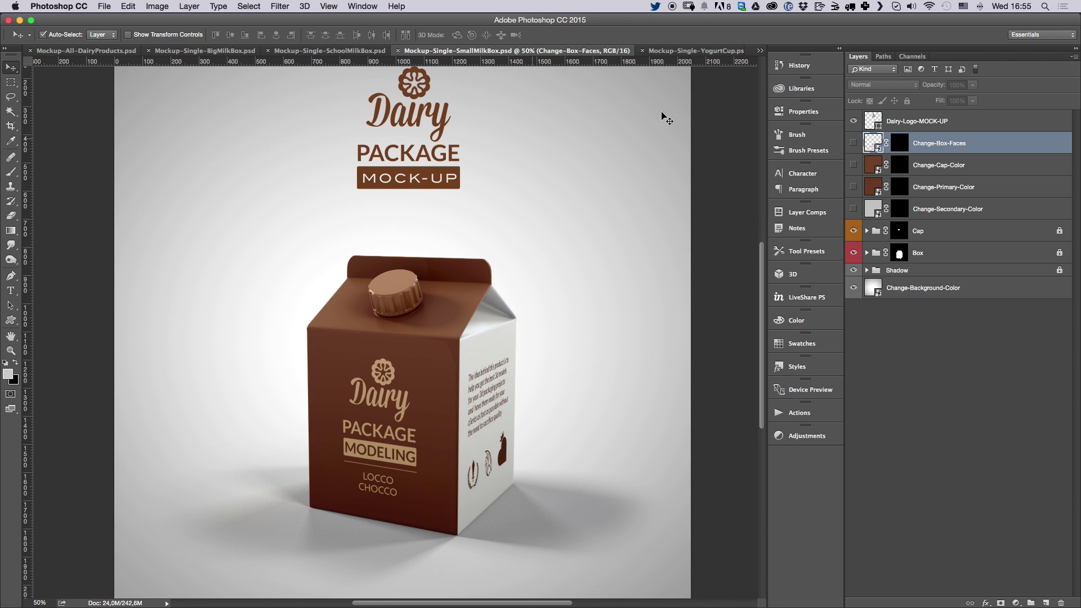
{"action": "left_click", "coordinate": [697, 52]}
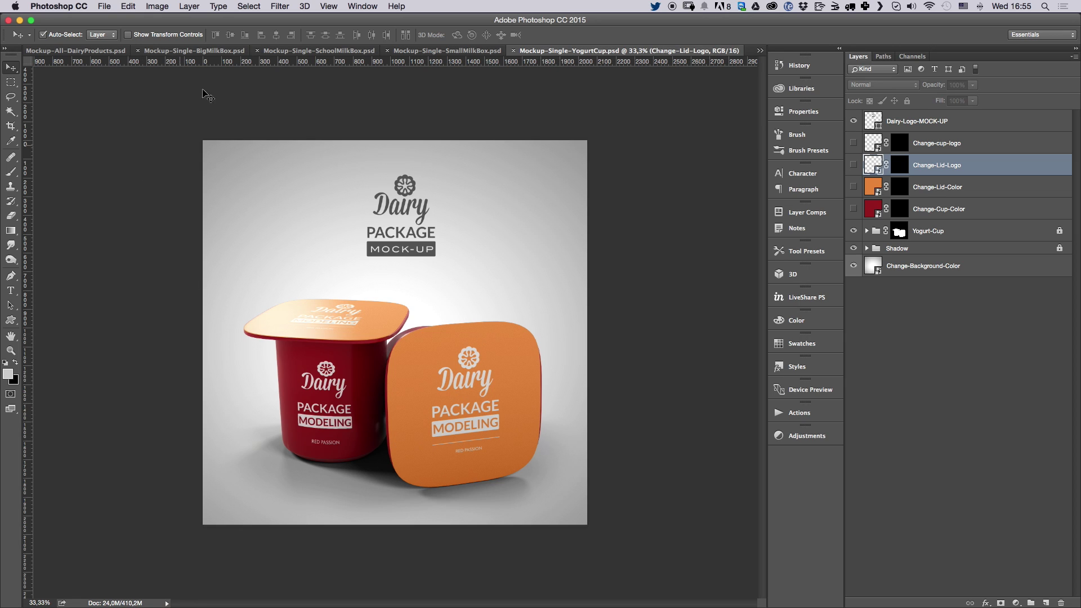
In Mockup-Single-BigMilkBox.psd, examine the layers for changing the box faces, cap color, secondary and primary box colors, and background color.
{"action": "left_click", "coordinate": [203, 51]}
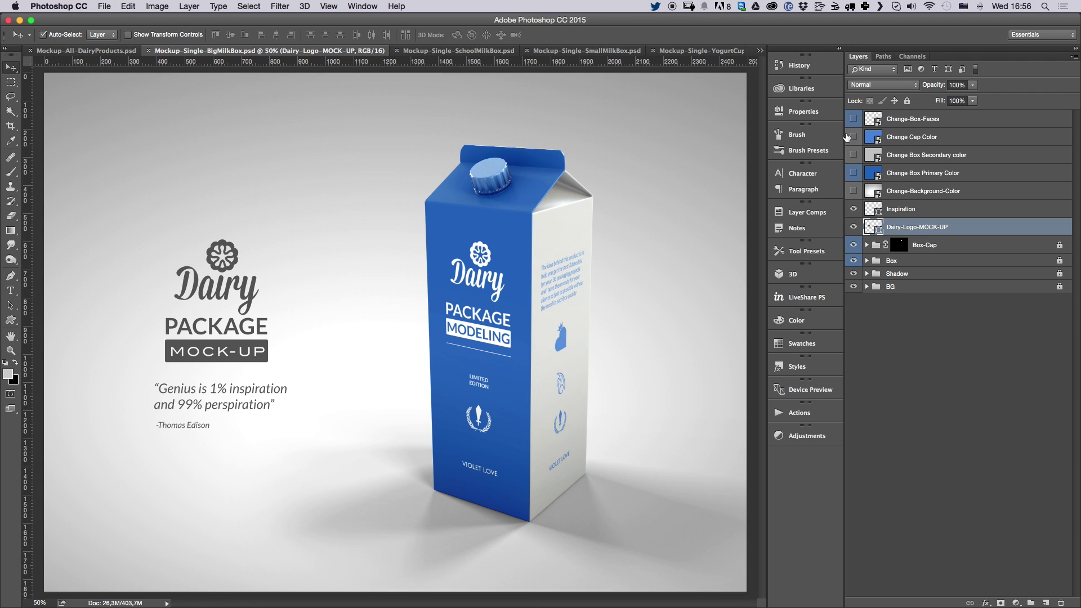
{"action": "left_click", "coordinate": [915, 121]}
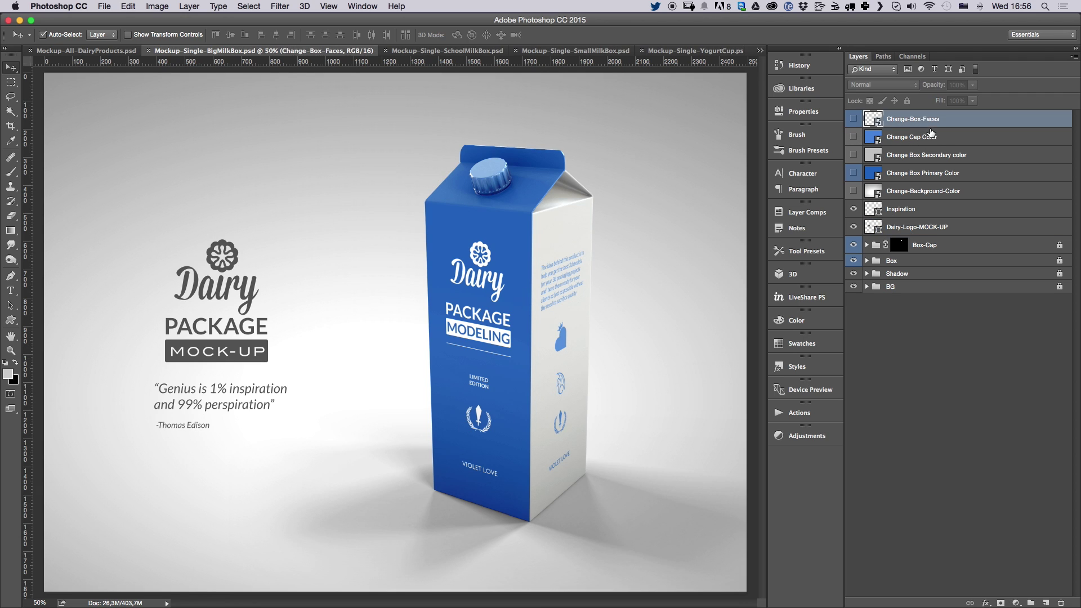
{"action": "key", "text": "alt+bracketleft"}
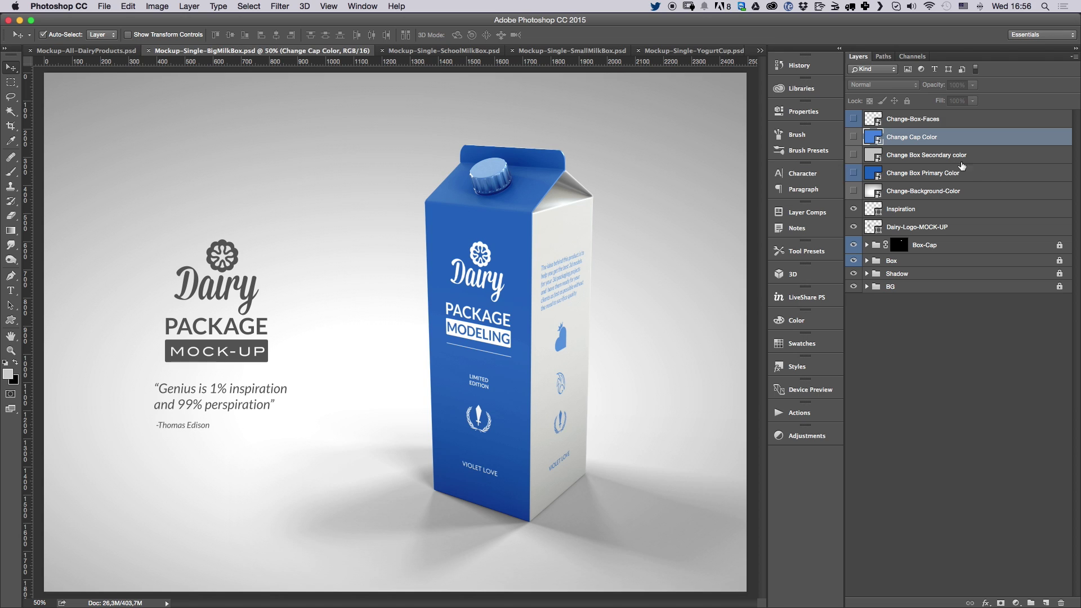
{"action": "left_click", "coordinate": [944, 123]}
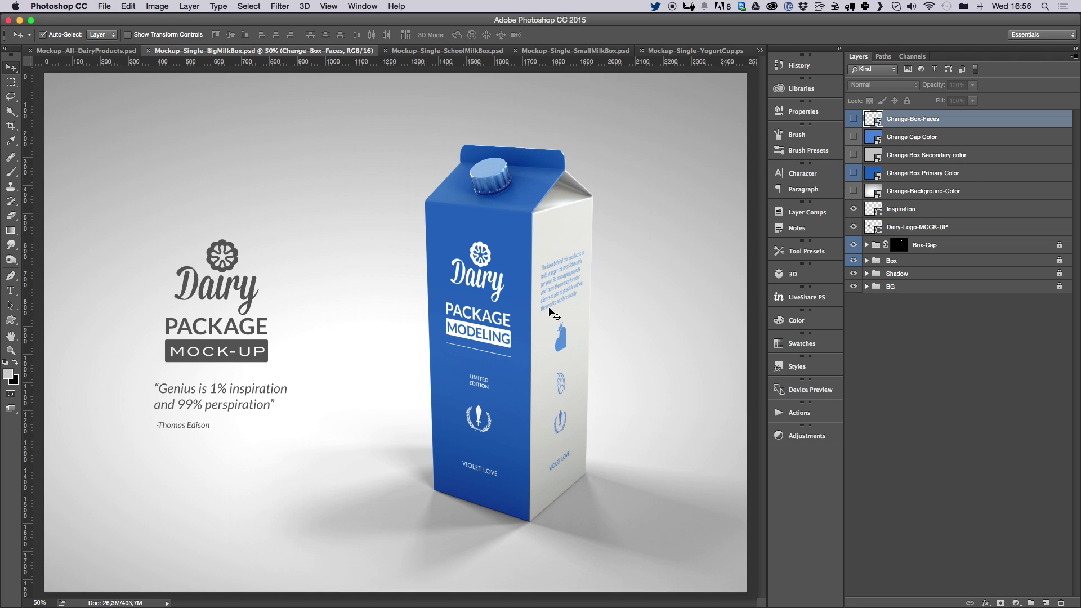
{"action": "left_click", "coordinate": [926, 141]}
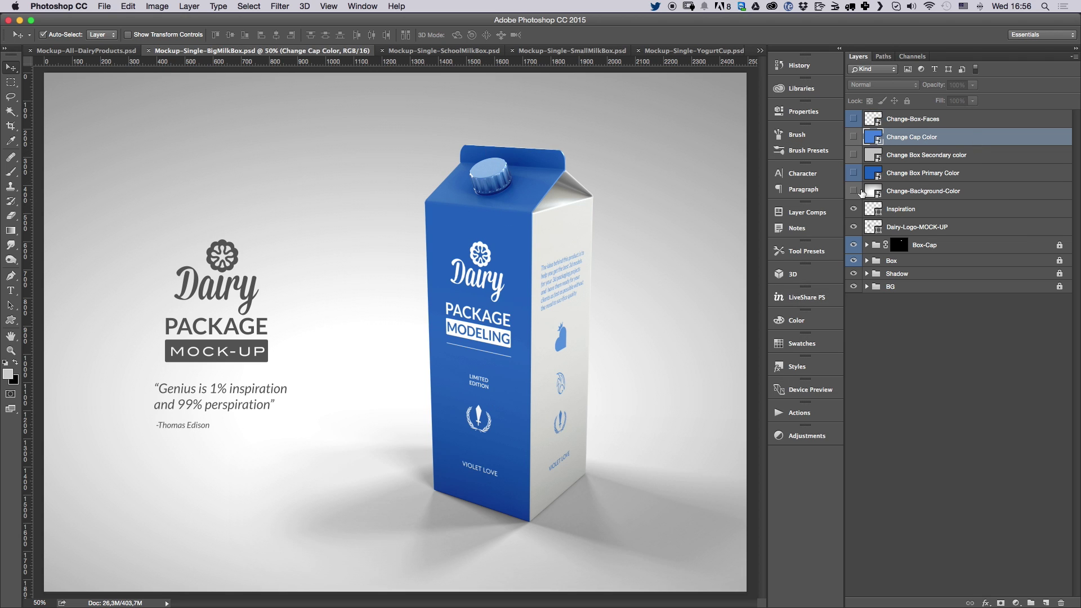
{"action": "left_click", "coordinate": [937, 163]}
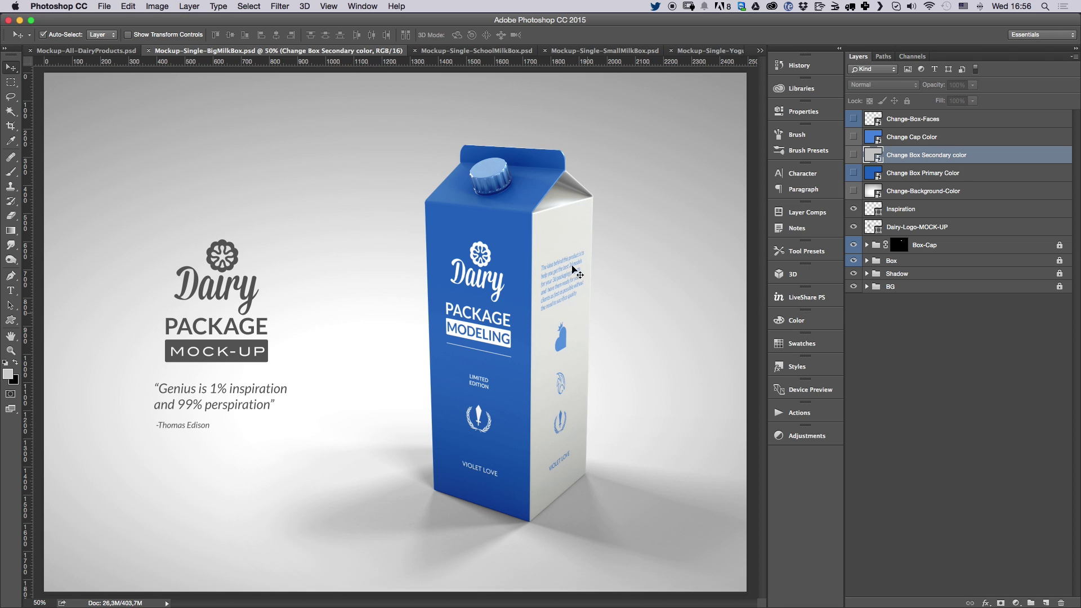
{"action": "left_click", "coordinate": [950, 178]}
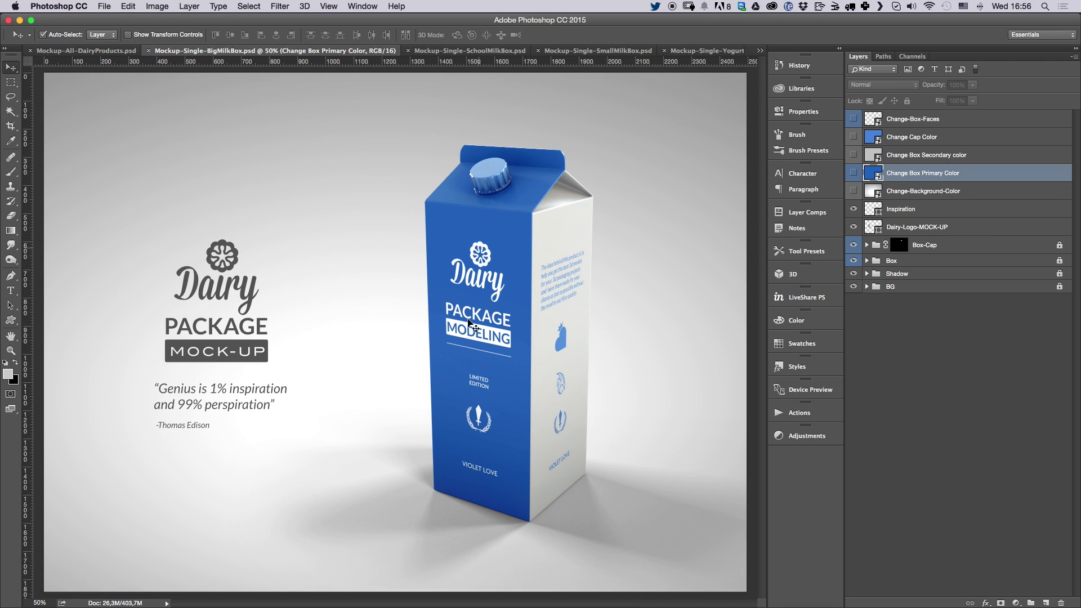
{"action": "left_click", "coordinate": [926, 197]}
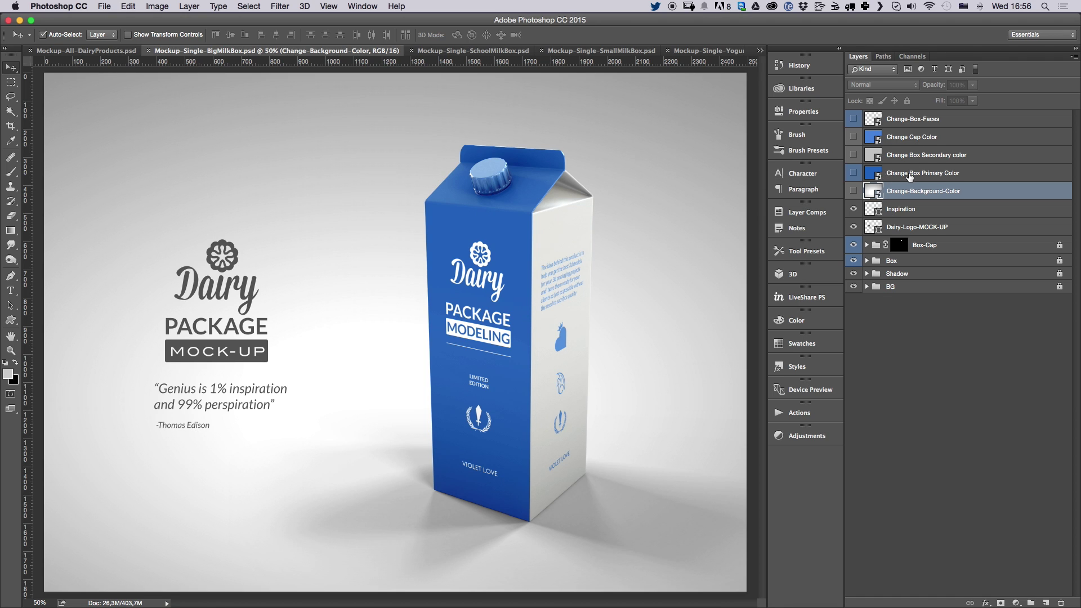
{"action": "left_click", "coordinate": [910, 175]}
Open the contents of the Change-Box-Faces smart object and select the Side-Graphics layer.
{"action": "left_click", "coordinate": [872, 124]}
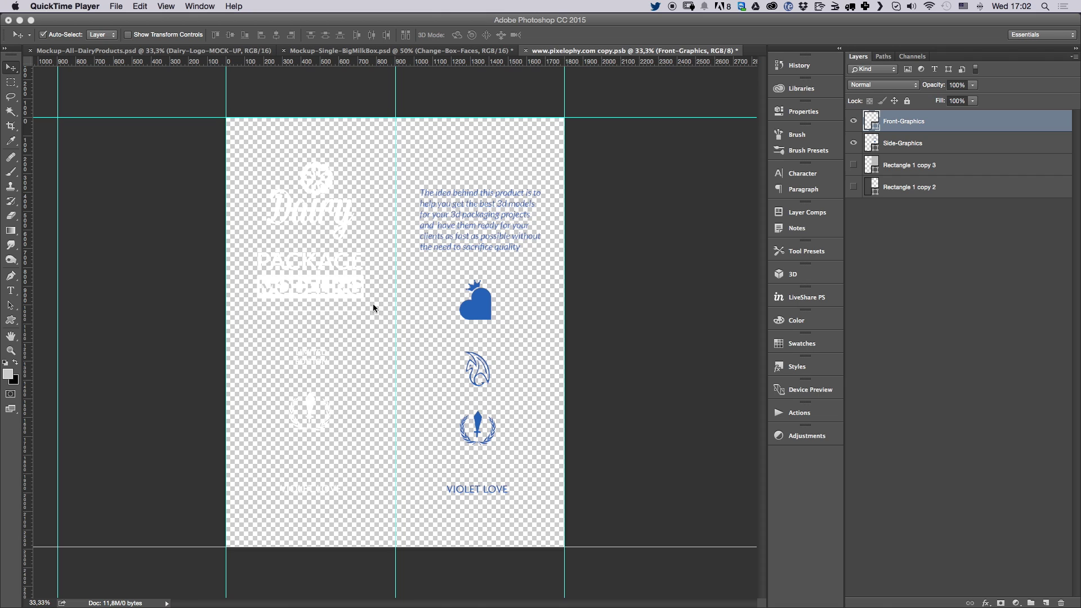
{"action": "left_click", "coordinate": [900, 150]}
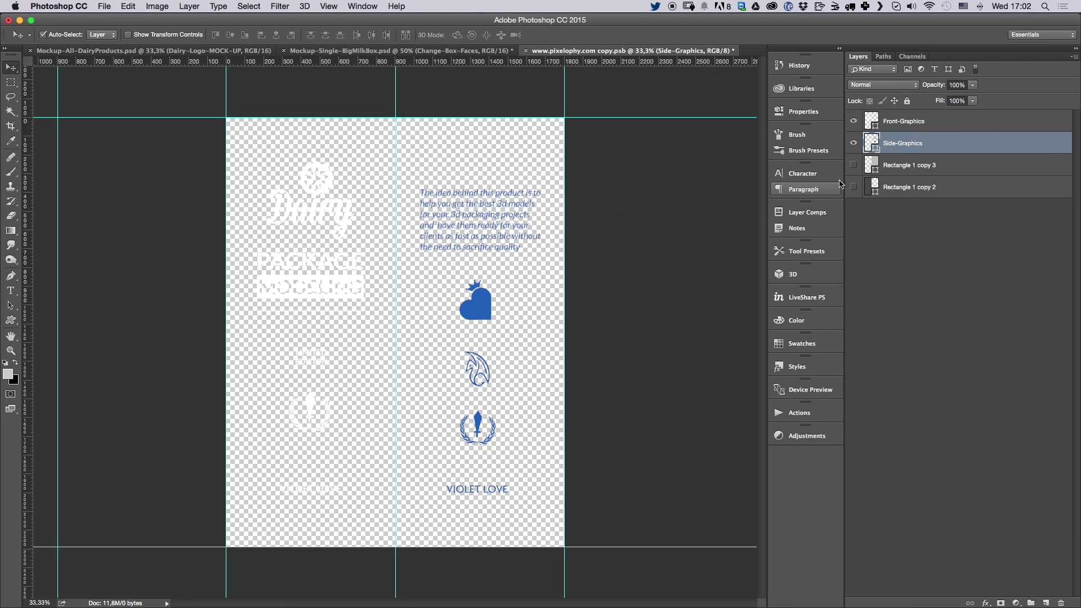
Preview the graphics against the Rectangle 1 copy 3 and Rectangle 1 copy 2 backgrounds, and hide both rectangles again.
{"action": "left_click", "coordinate": [853, 165]}
{"action": "left_click", "coordinate": [854, 187]}
{"action": "left_click", "coordinate": [853, 187]}
{"action": "left_click", "coordinate": [854, 165]}
{"action": "left_click", "coordinate": [854, 187]}
{"action": "left_click", "coordinate": [854, 165]}
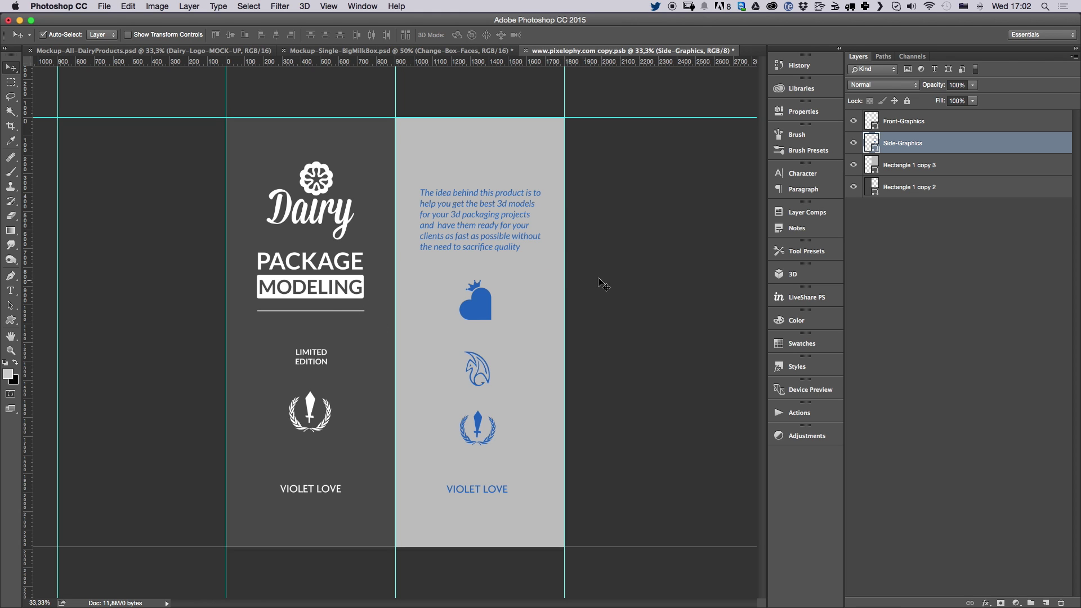
{"action": "left_click", "coordinate": [854, 165]}
{"action": "left_click", "coordinate": [853, 187]}
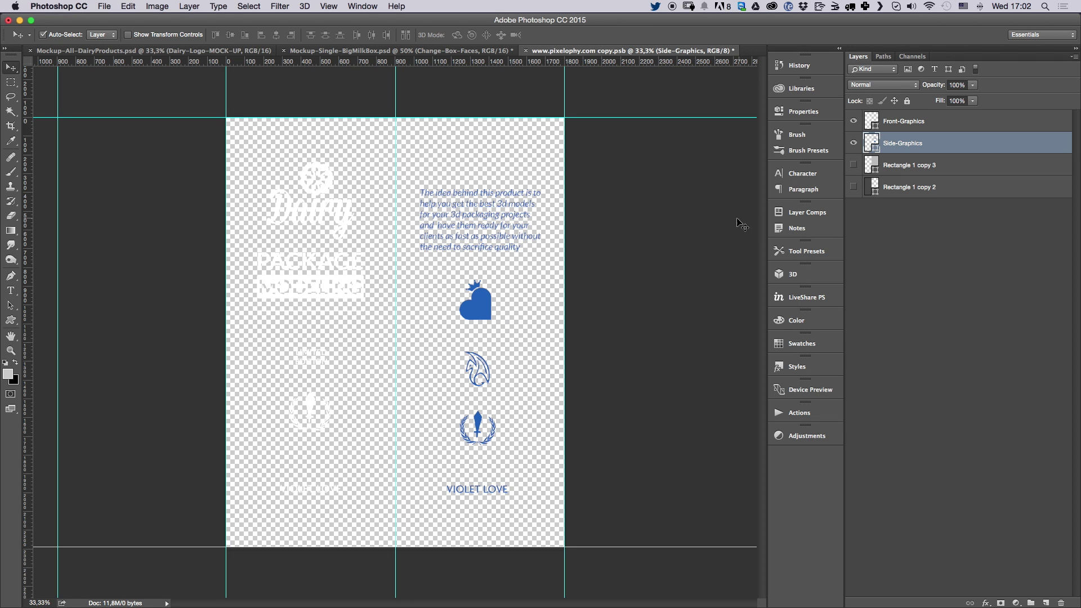
Hide the Side-Graphics and Front-Graphics layers and bring the caped character layer Group 1 from the draft document into the box-face artwork.
{"action": "left_click", "coordinate": [854, 143]}
{"action": "left_click", "coordinate": [854, 121]}
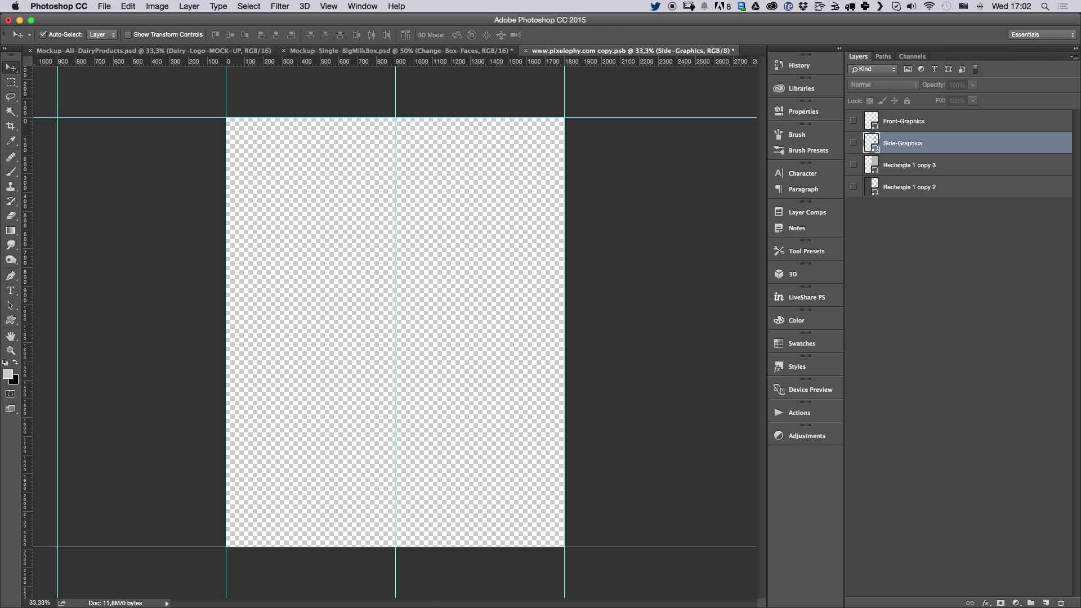
{"action": "key", "text": "ctrl+Tab"}
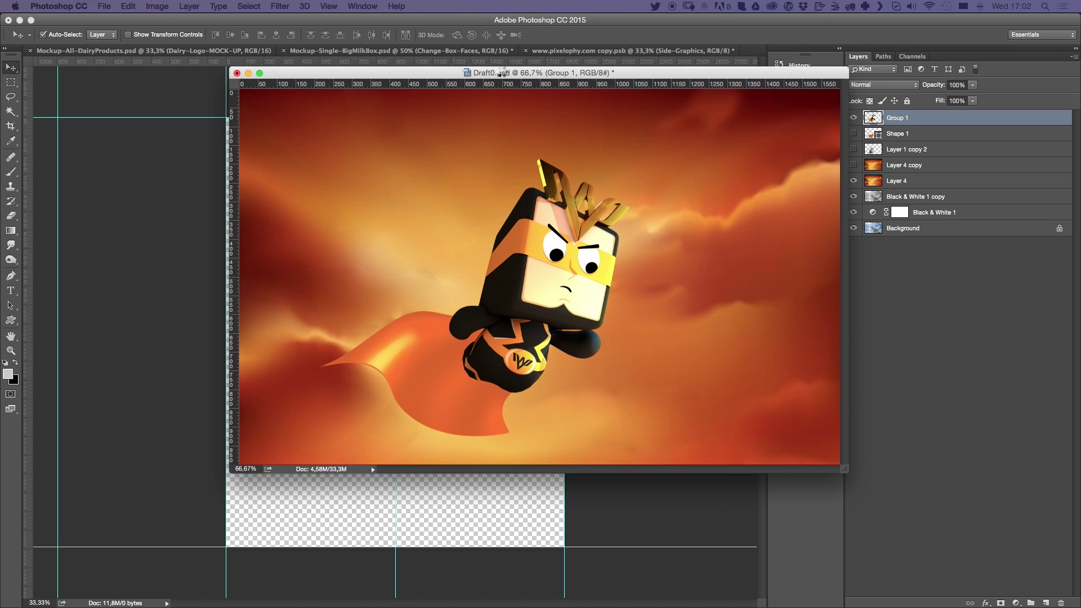
{"action": "left_click_drag", "start_coordinate": [501, 74], "coordinate": [1070, 70]}
{"action": "left_click_drag", "start_coordinate": [901, 118], "coordinate": [407, 301]}
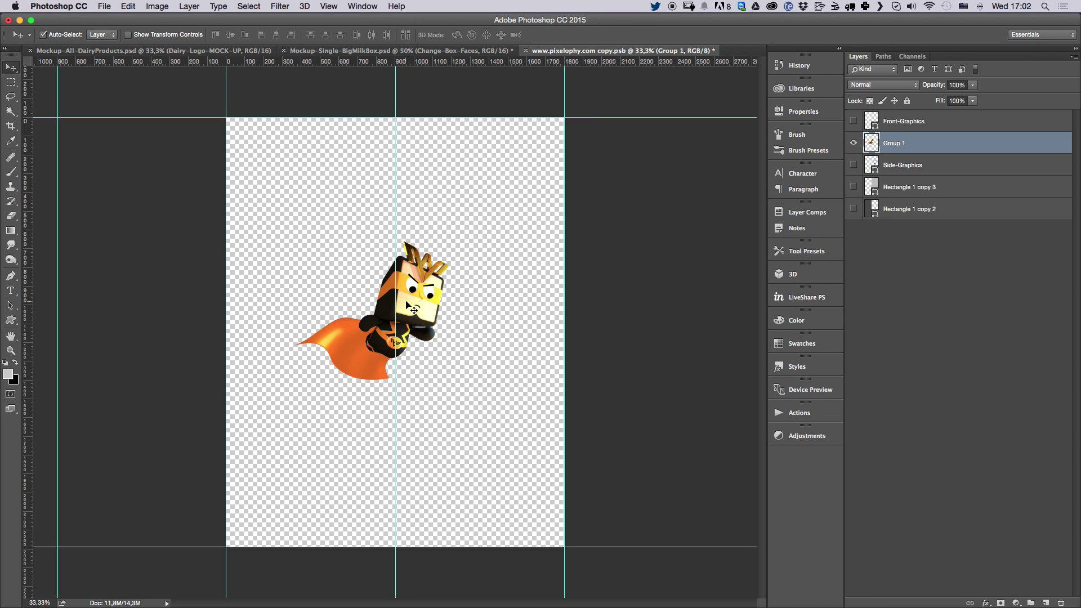
Flip the character horizontally and enlarge it to about 208%, placed low in the artwork with its cape spanning the side face.
{"action": "key", "text": "super+shift+h"}
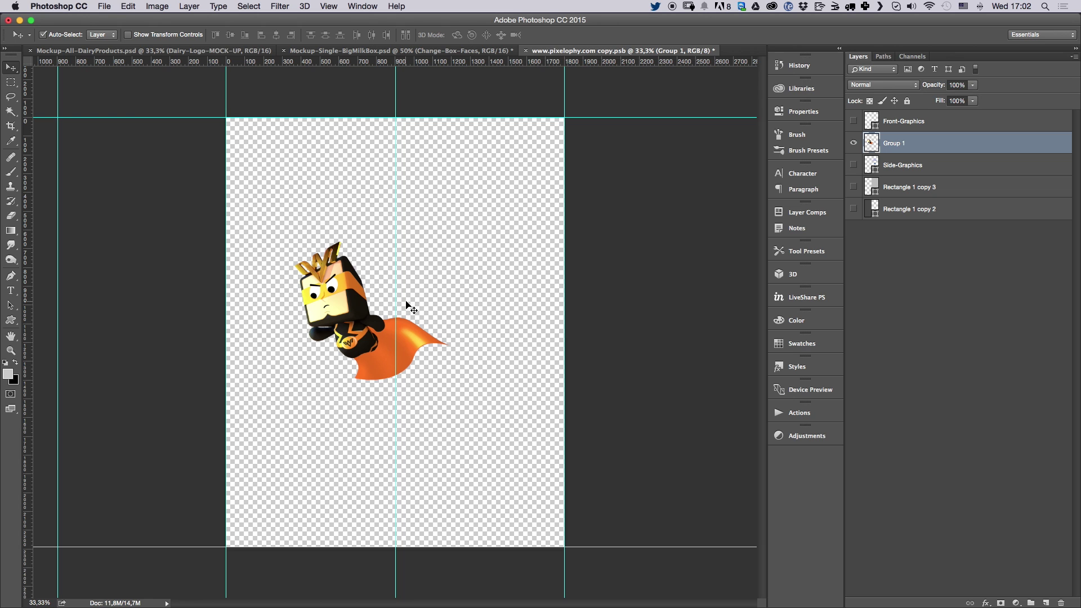
{"action": "key", "text": "super+t"}
{"action": "left_click_drag", "start_coordinate": [454, 230], "coordinate": [493, 203]}
{"action": "left_click_drag", "start_coordinate": [347, 333], "coordinate": [357, 463]}
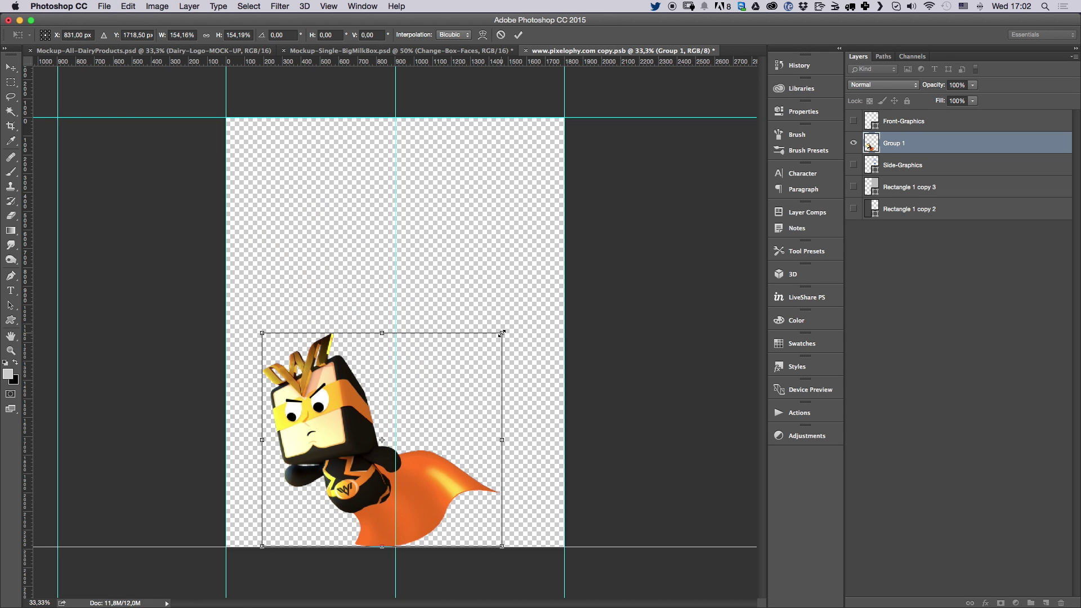
{"action": "left_click_drag", "start_coordinate": [502, 333], "coordinate": [543, 295]}
{"action": "left_click_drag", "start_coordinate": [351, 439], "coordinate": [360, 435]}
{"action": "mouse_move", "coordinate": [549, 292]}
{"action": "left_mouse_down"}
{"action": "mouse_move", "coordinate": [559, 285]}
{"action": "mouse_move", "coordinate": [550, 291]}
{"action": "left_mouse_up"}
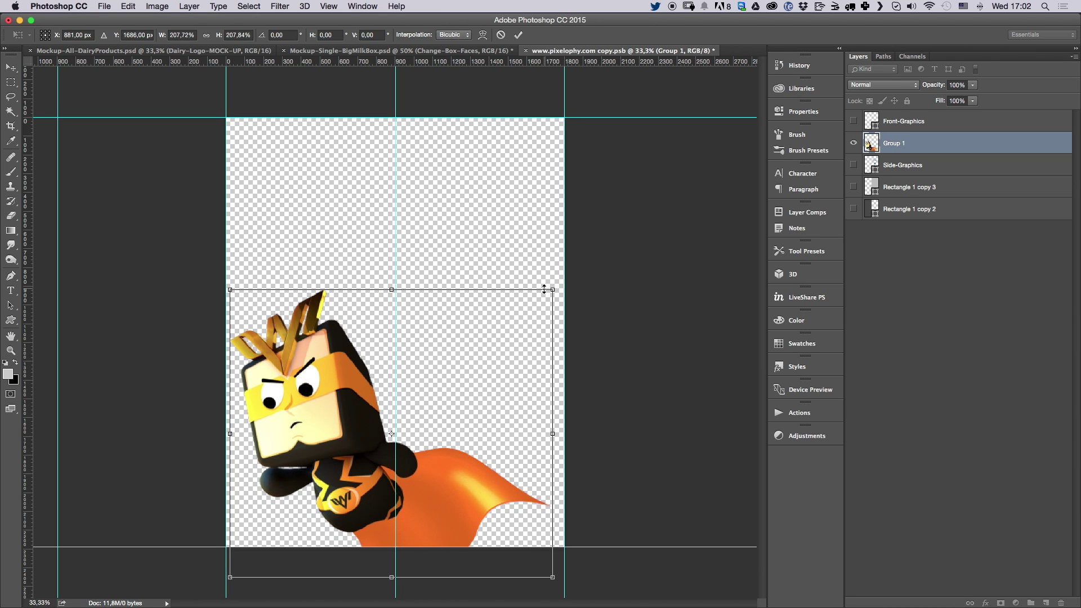
{"action": "key", "text": "Return"}
Save the box-face artwork and switch to the big milk box mock-up to check the updated carton.
{"action": "key", "text": "super+s"}
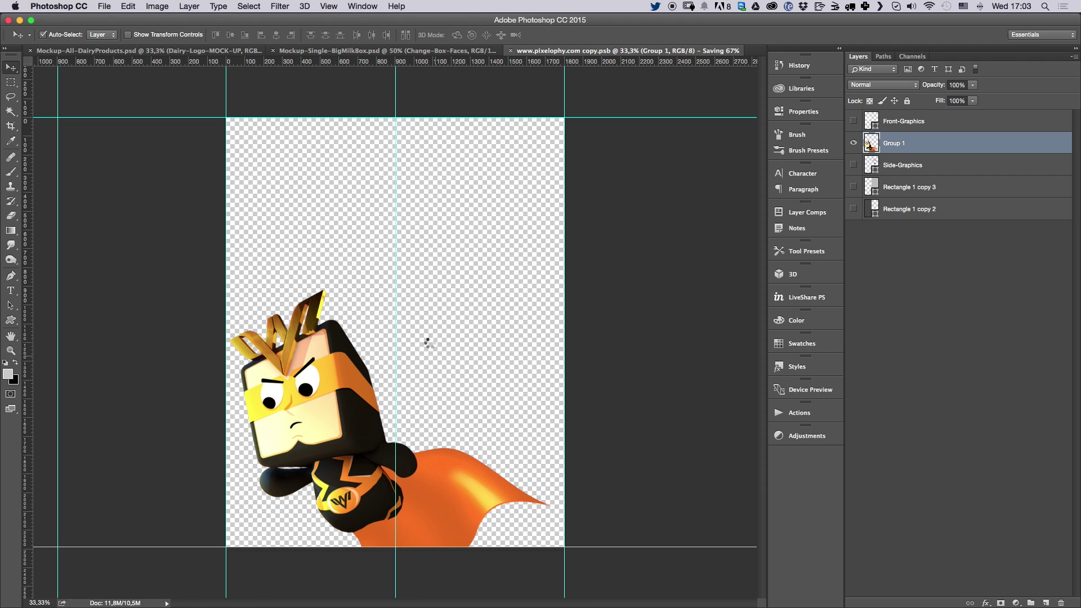
{"action": "key", "text": "ctrl+shift+Tab"}
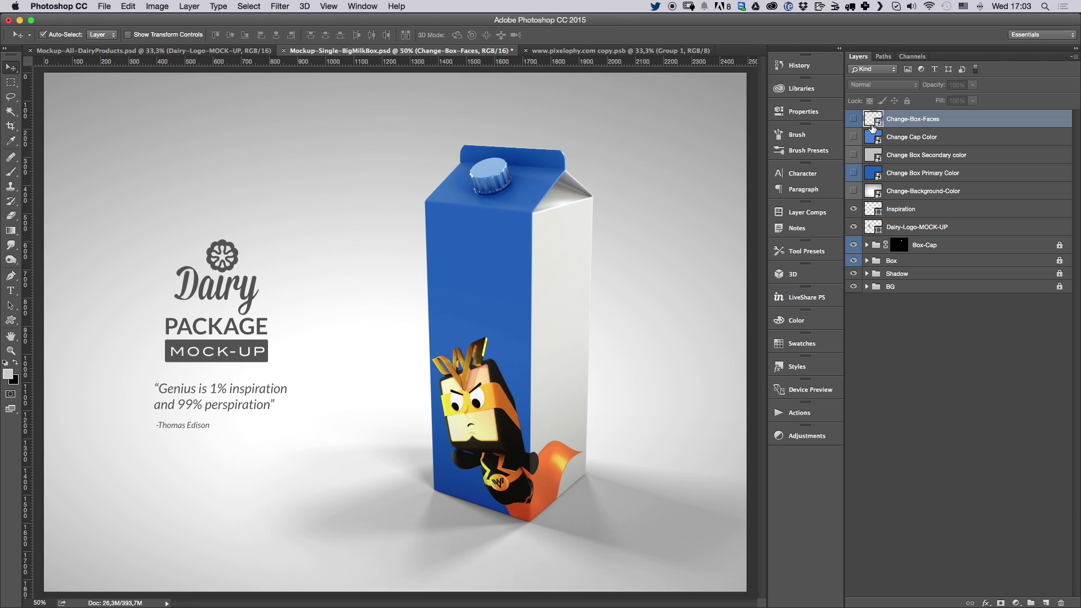
Reopen the Change-Box-Faces contents and draw the necktie logo custom shape on the front face above the character.
{"action": "double_click", "coordinate": [872, 121]}
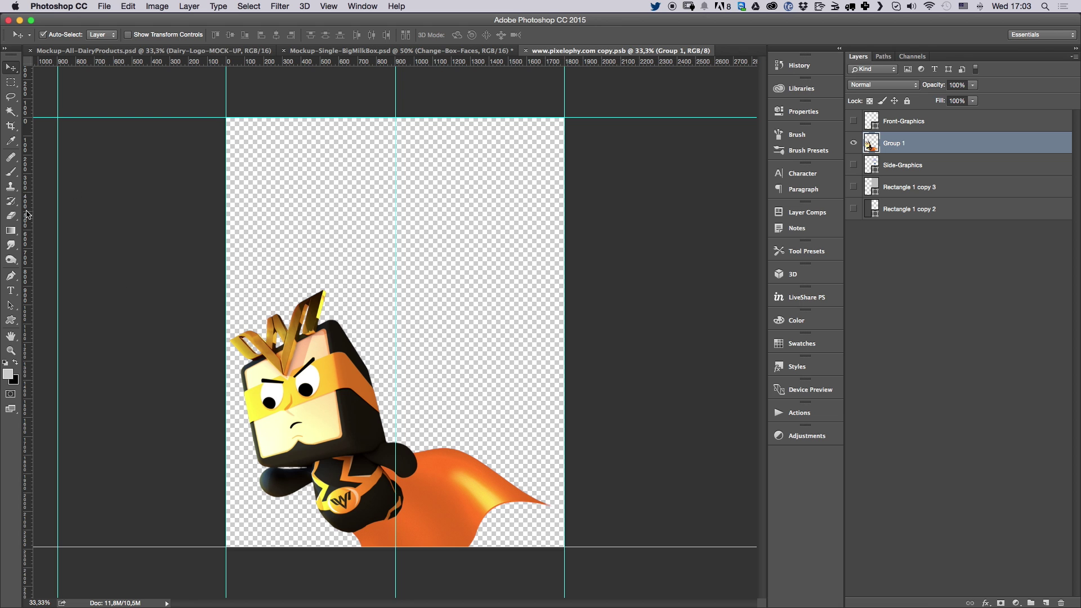
{"action": "left_click", "coordinate": [10, 319]}
{"action": "right_click", "coordinate": [368, 174]}
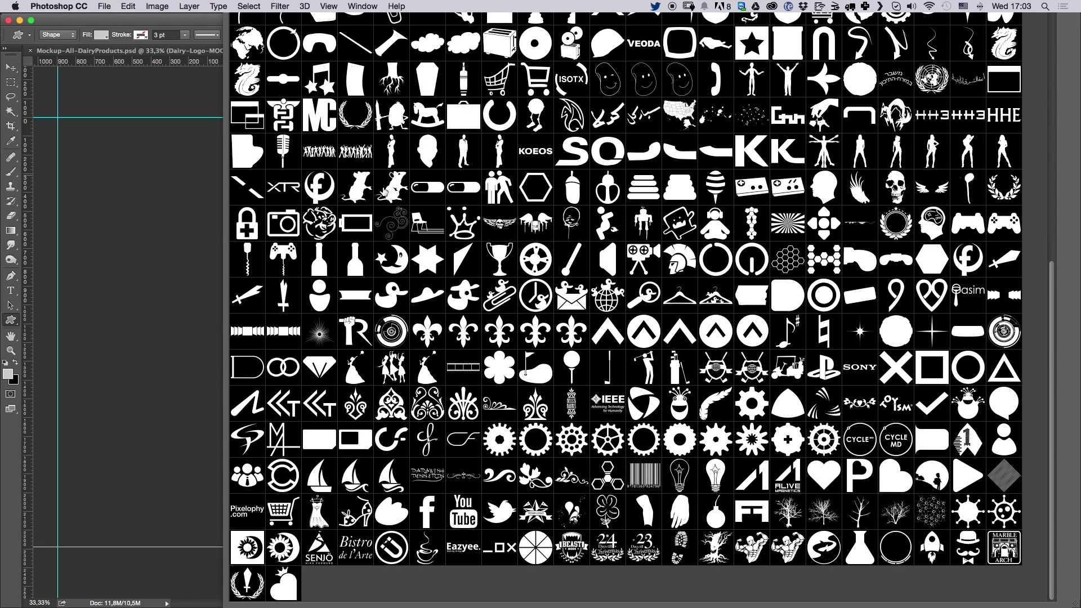
{"action": "left_click", "coordinate": [974, 301]}
{"action": "left_click", "coordinate": [320, 179]}
{"action": "left_click", "coordinate": [680, 403]}
{"action": "left_click_drag", "start_coordinate": [272, 160], "coordinate": [359, 236]}
Scale the logo shape to about 116% and move it slightly lower on the front face.
{"action": "key", "text": "super+t"}
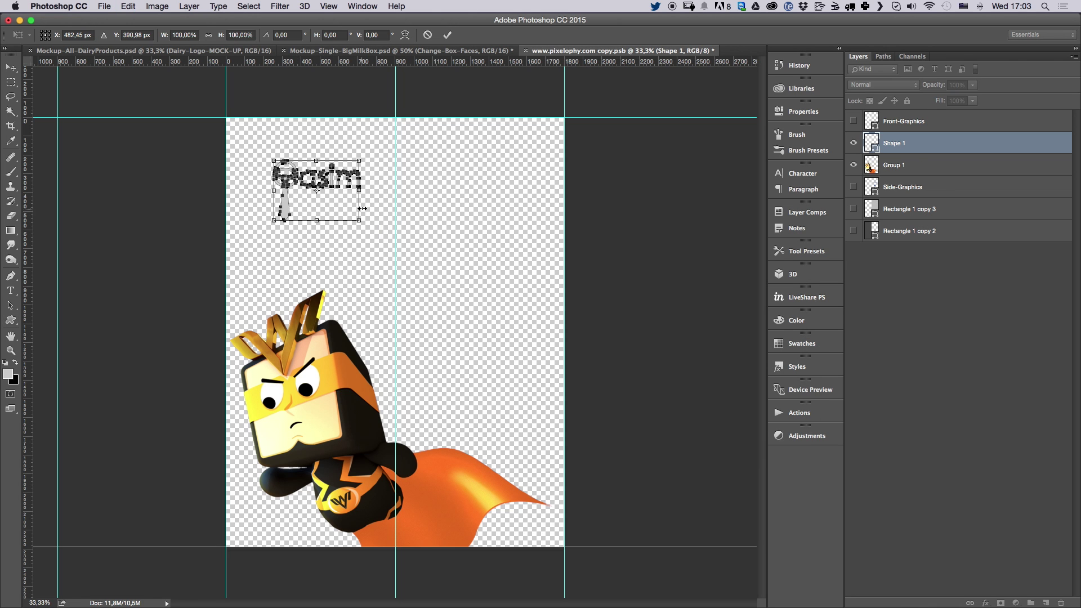
{"action": "left_click_drag", "start_coordinate": [345, 195], "coordinate": [341, 214]}
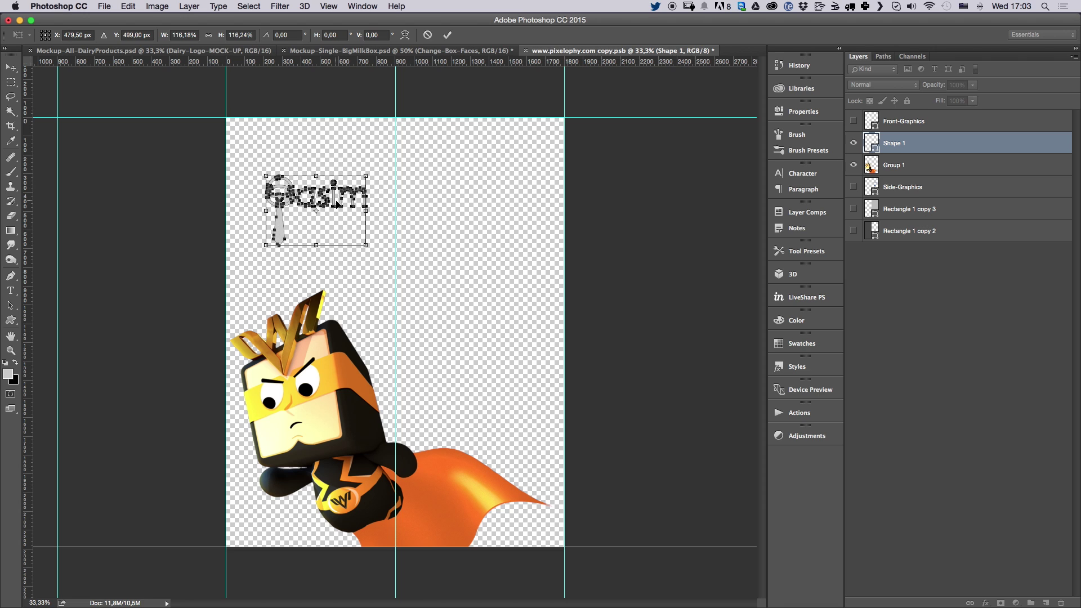
{"action": "key", "text": "Return"}
Recolor the logo shape with the black sampled from the character.
{"action": "double_click", "coordinate": [864, 144]}
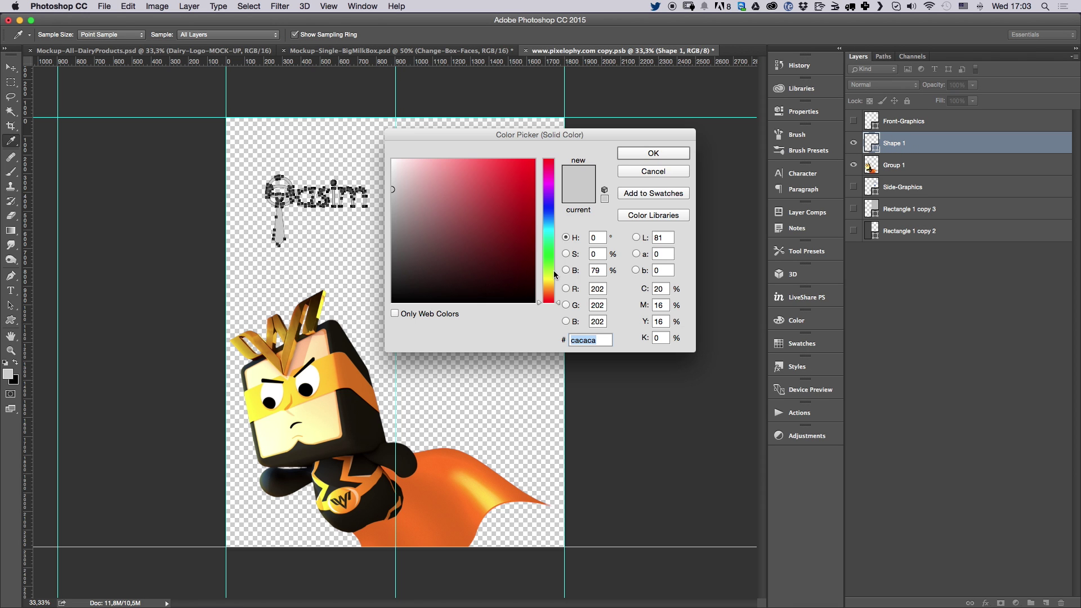
{"action": "left_click", "coordinate": [349, 334]}
{"action": "left_click", "coordinate": [624, 155]}
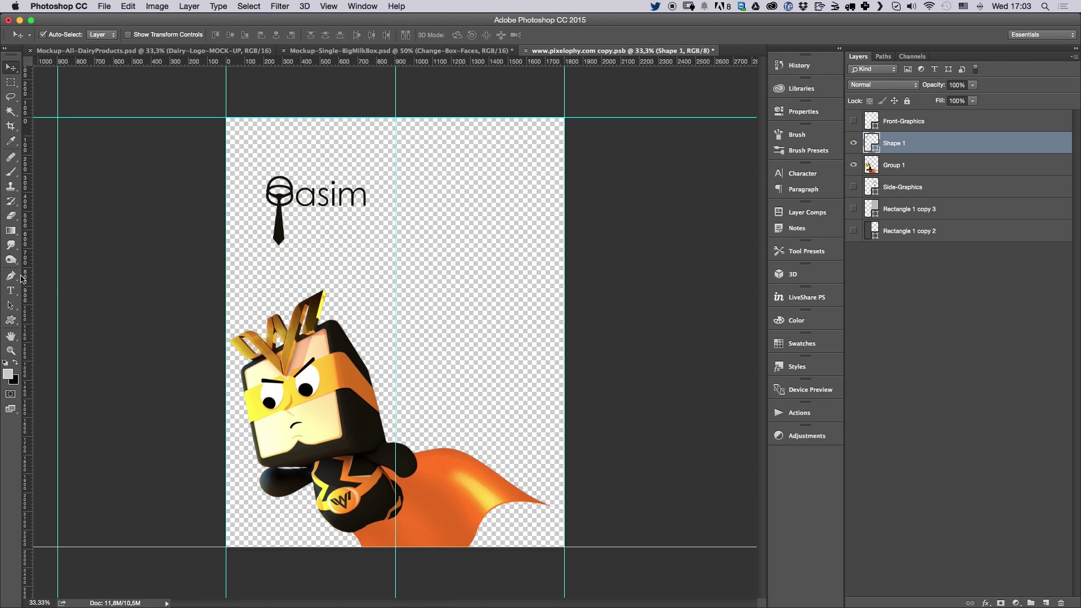
Draw a paragraph text box on the side face beside the logo and paste the copied Lorem ipsum text into it.
{"action": "left_click", "coordinate": [11, 290]}
{"action": "left_click_drag", "start_coordinate": [411, 160], "coordinate": [529, 408]}
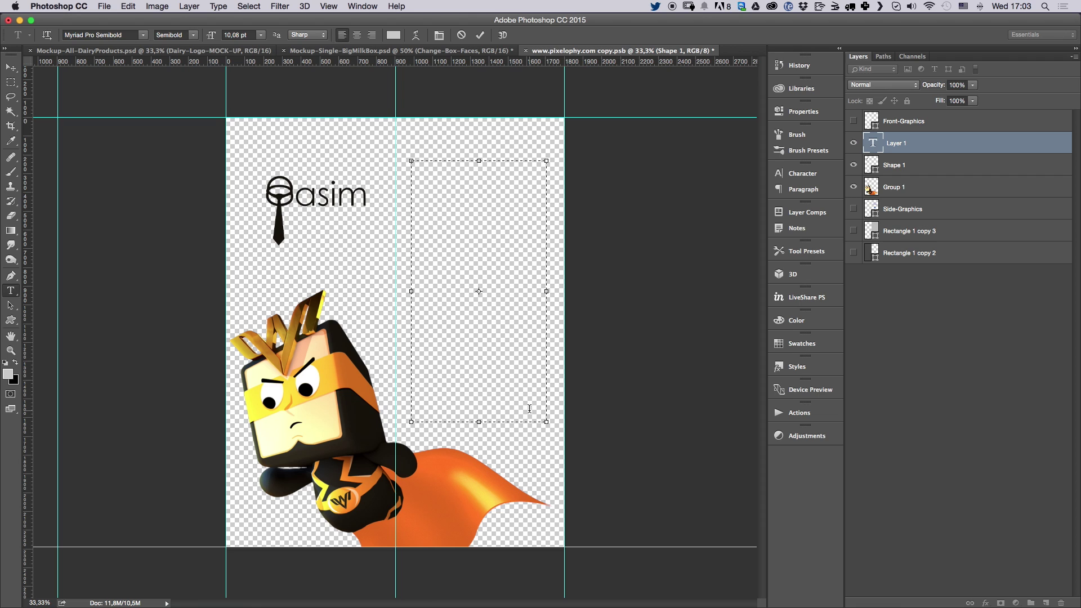
{"action": "key", "text": "cmd+v"}
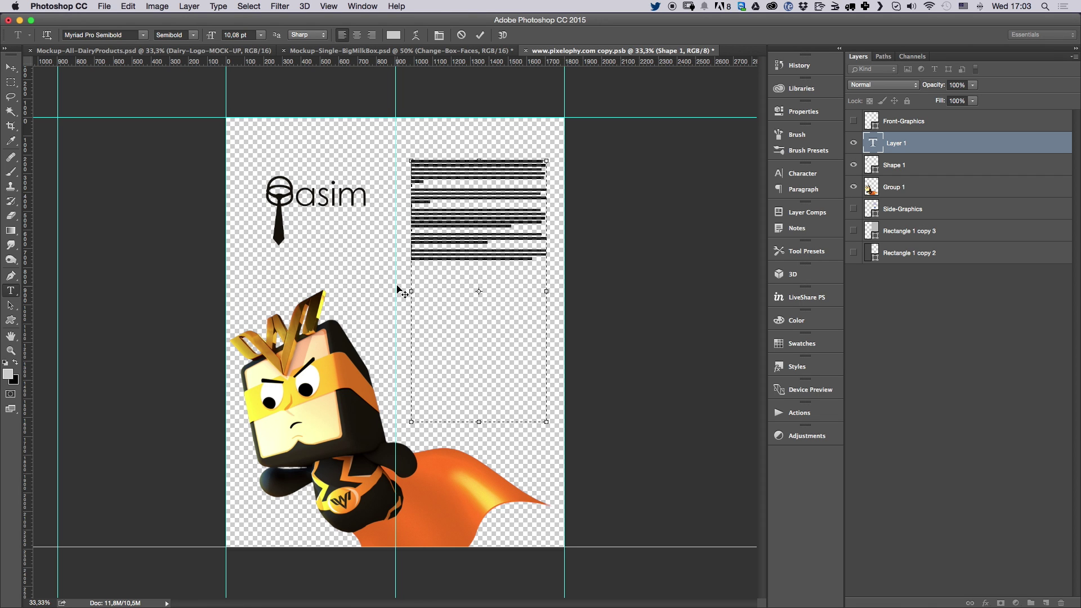
Recolor the side-face paragraph text with the black sampled from the character.
{"action": "left_click", "coordinate": [126, 34]}
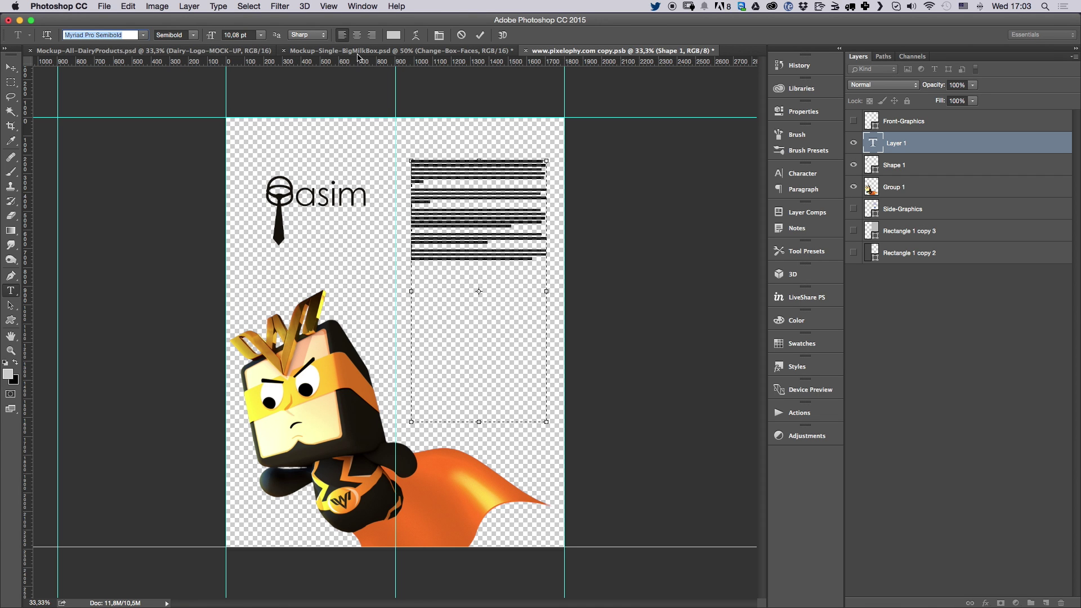
{"action": "left_click", "coordinate": [393, 35]}
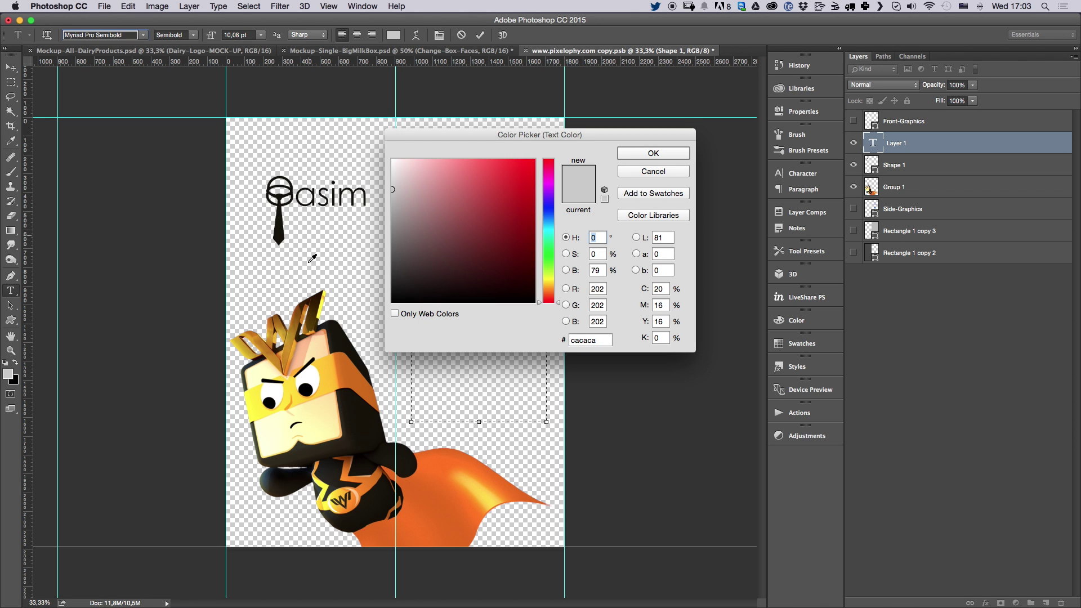
{"action": "left_click", "coordinate": [349, 347]}
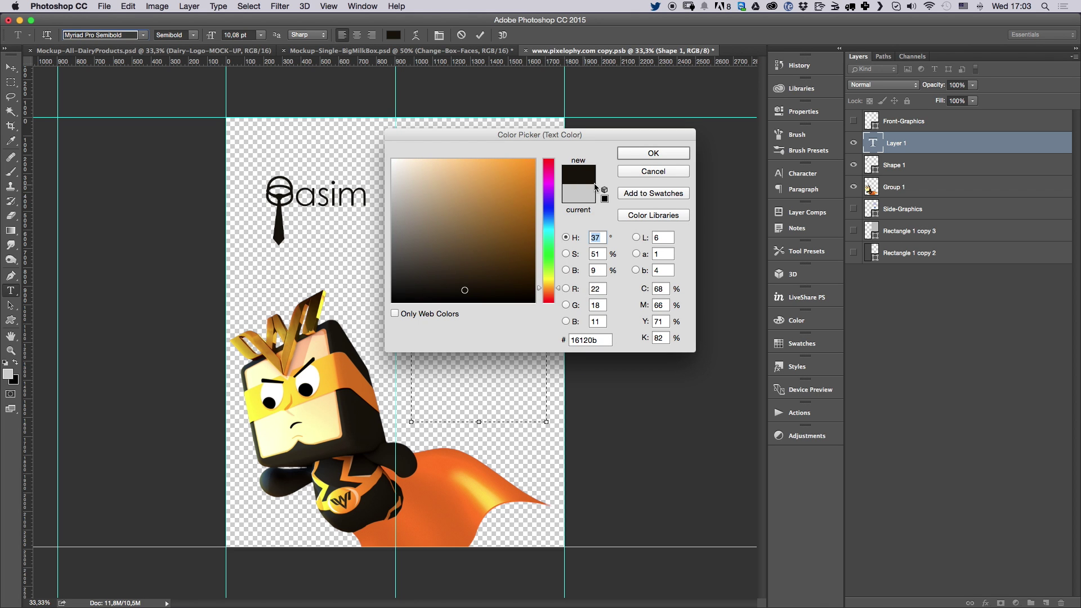
{"action": "left_click", "coordinate": [638, 157]}
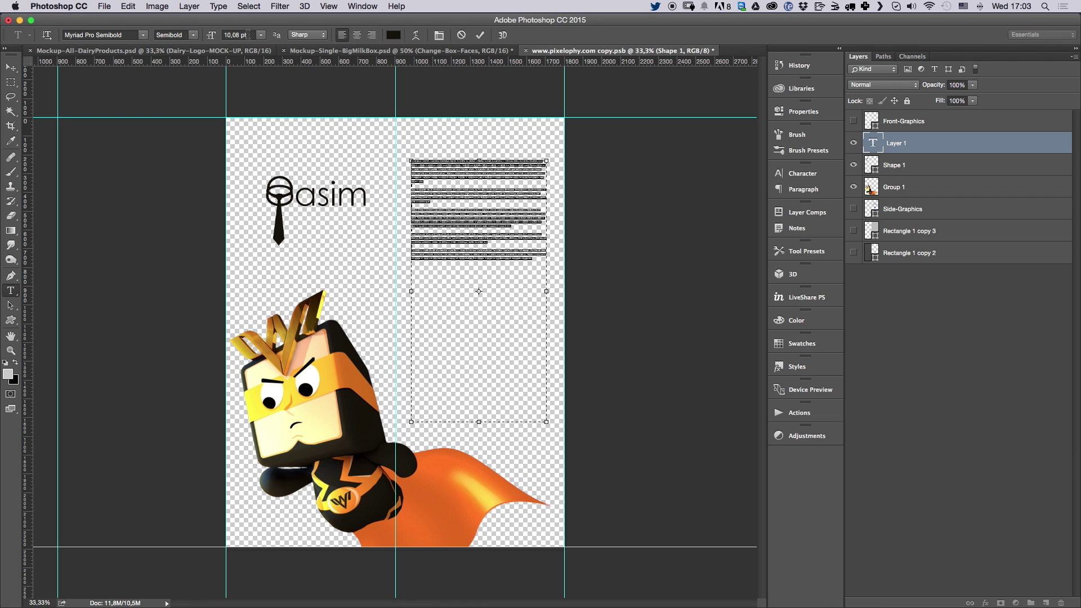
Set the side-face paragraph's font size to 38 pt and its leading to Auto.
{"action": "type", "text": "36"}
{"action": "key", "text": "Return"}
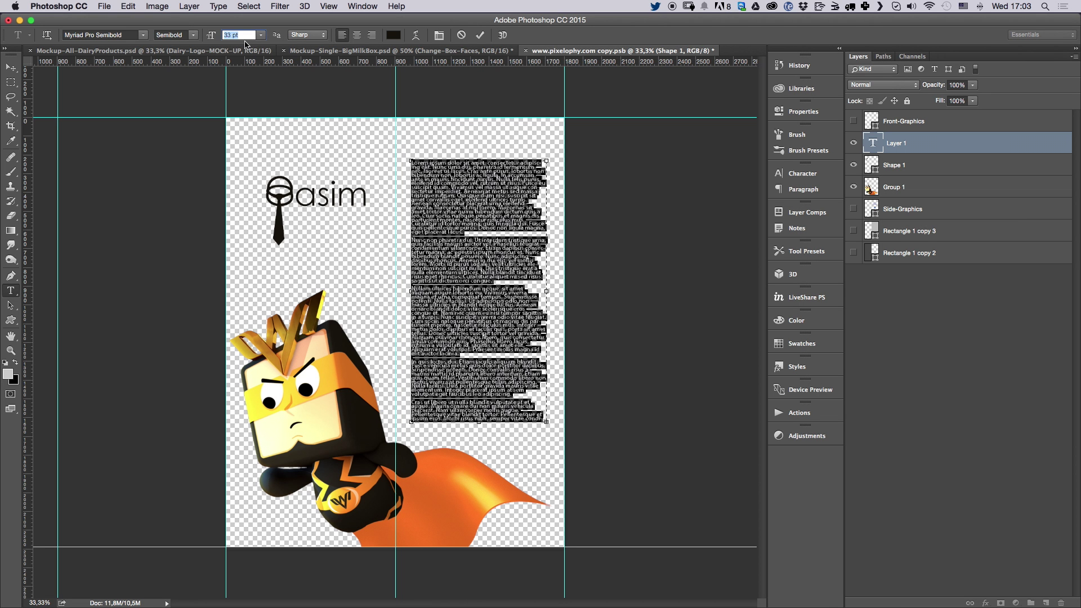
{"action": "left_click", "coordinate": [802, 176]}
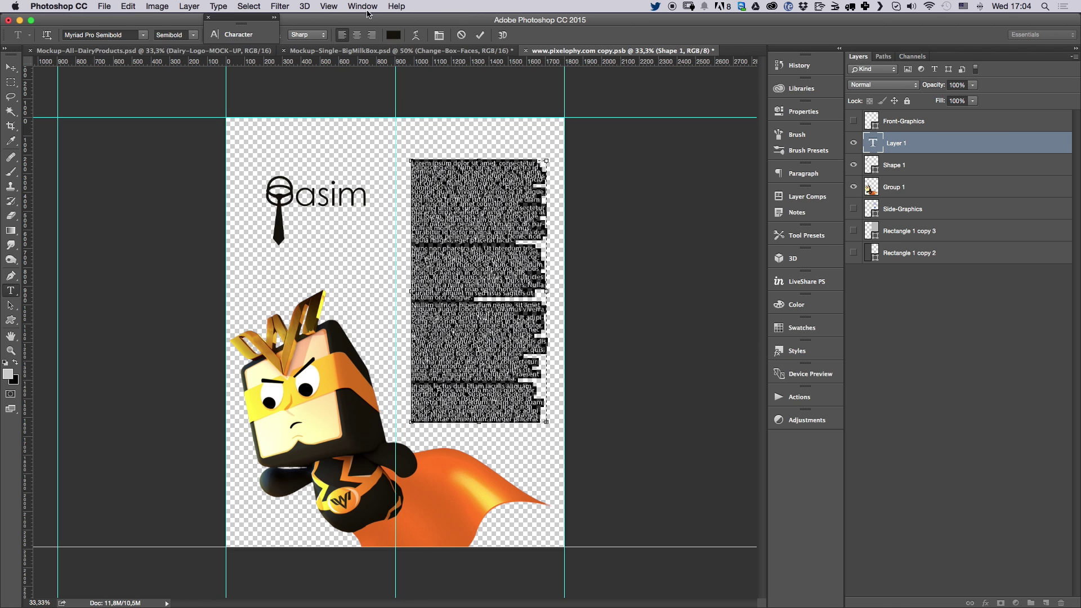
{"action": "left_click", "coordinate": [481, 35]}
{"action": "left_click", "coordinate": [236, 35]}
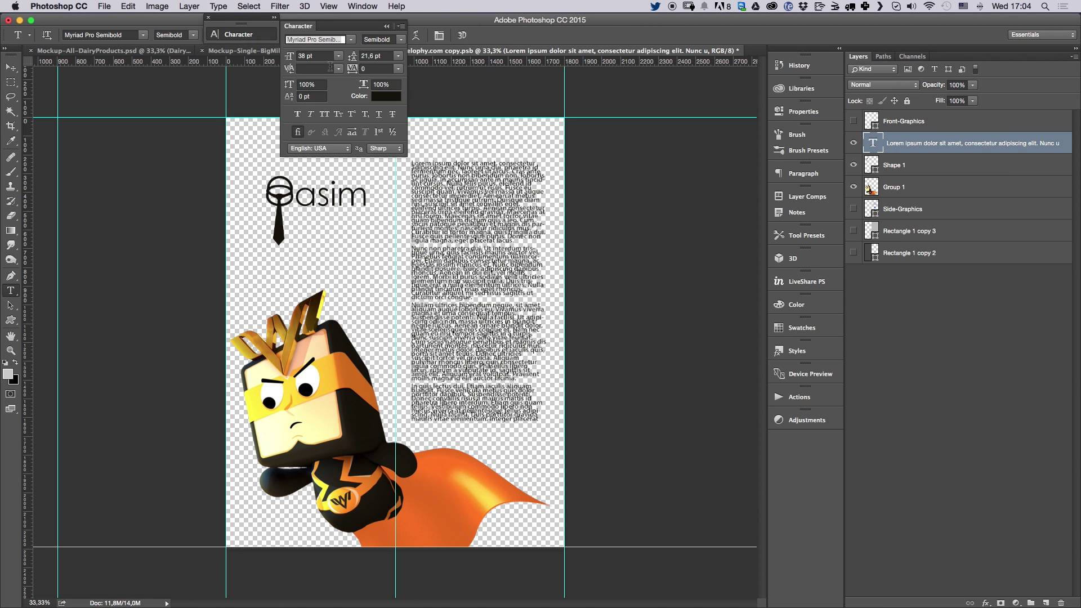
{"action": "left_click", "coordinate": [397, 56]}
{"action": "left_click", "coordinate": [375, 63]}
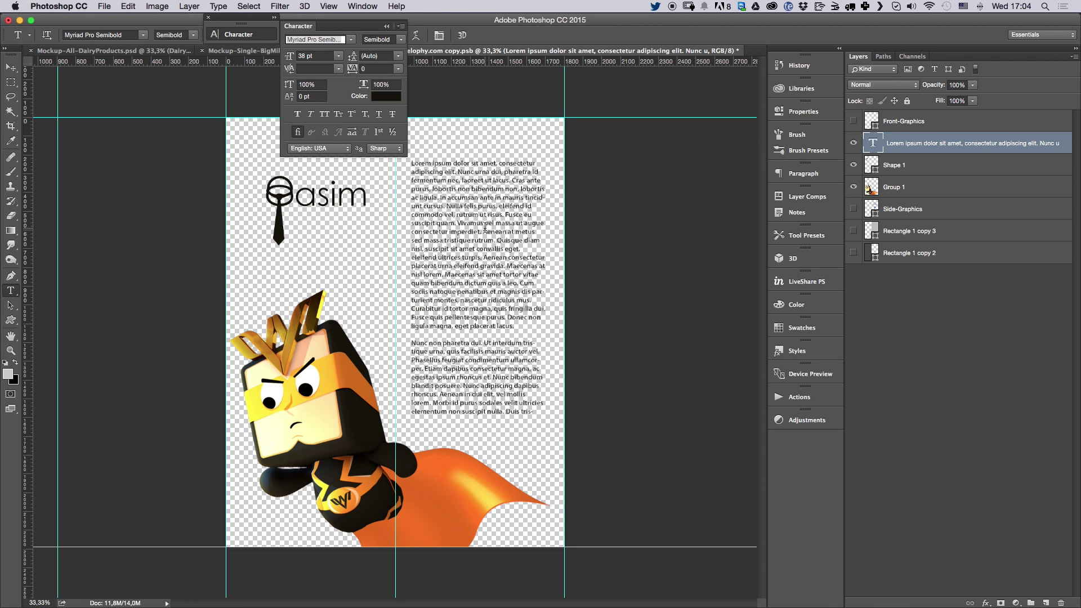
Dock the floating Character panel again, save the box-face artwork and check the text on the big milk box mock-up.
{"action": "left_click", "coordinate": [11, 67]}
{"action": "left_click_drag", "start_coordinate": [252, 23], "coordinate": [809, 194]}
{"action": "key", "text": "super+s"}
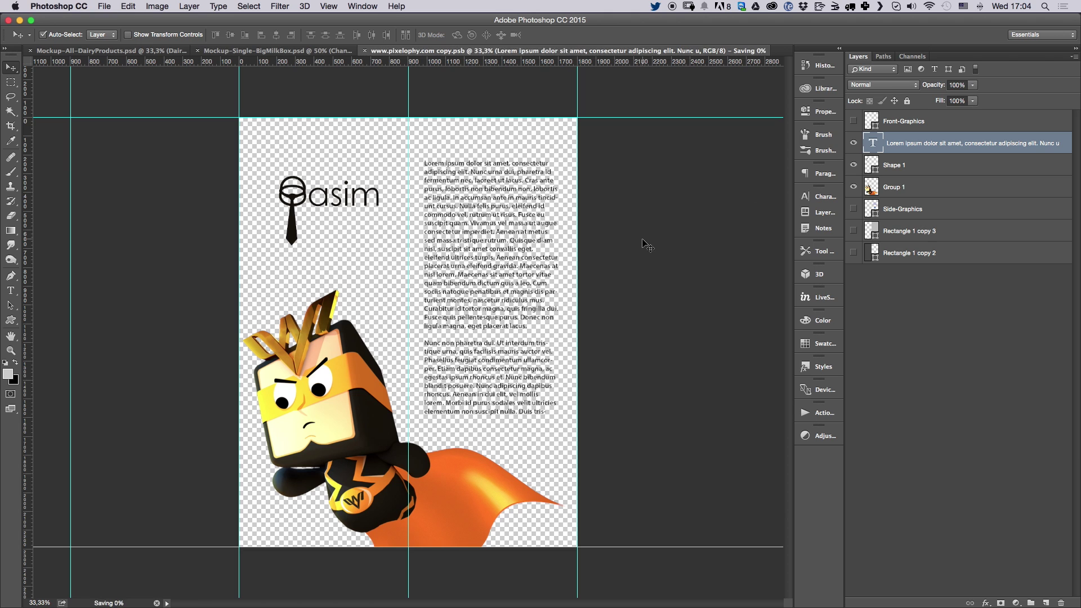
{"action": "left_click", "coordinate": [318, 51]}
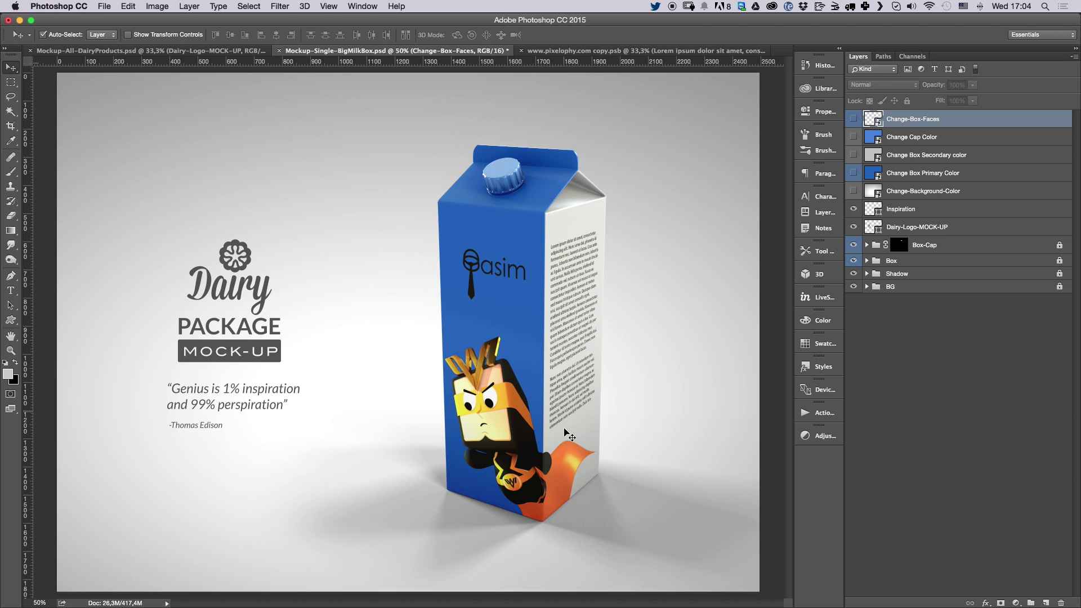
Reopen the Change-Box-Faces contents and shorten the paragraph text box so the text ends at "nascetur ridiculus mus".
{"action": "double_click", "coordinate": [873, 119]}
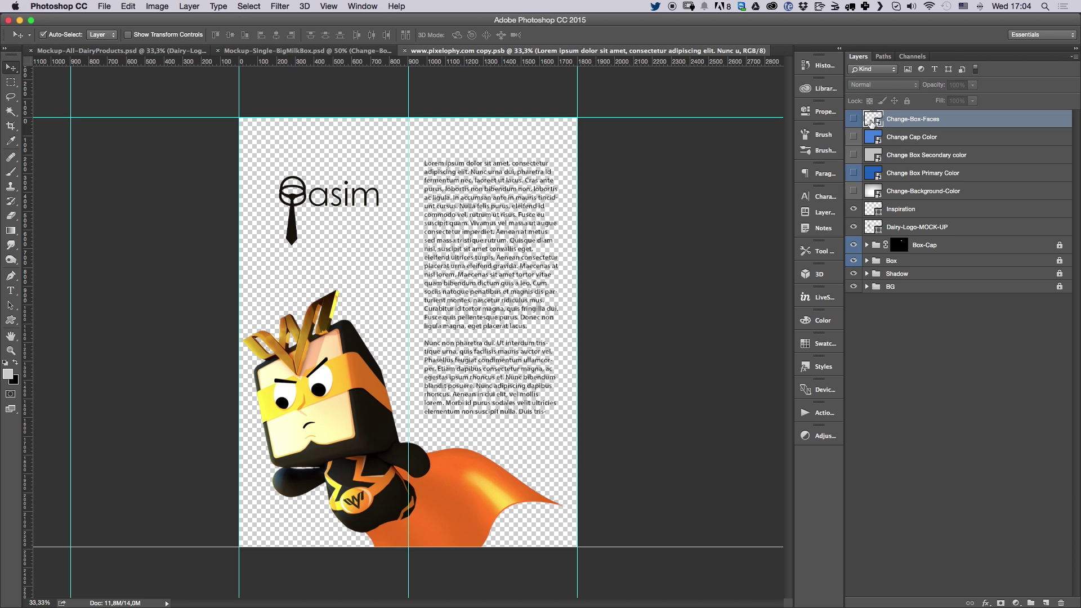
{"action": "double_click", "coordinate": [873, 143]}
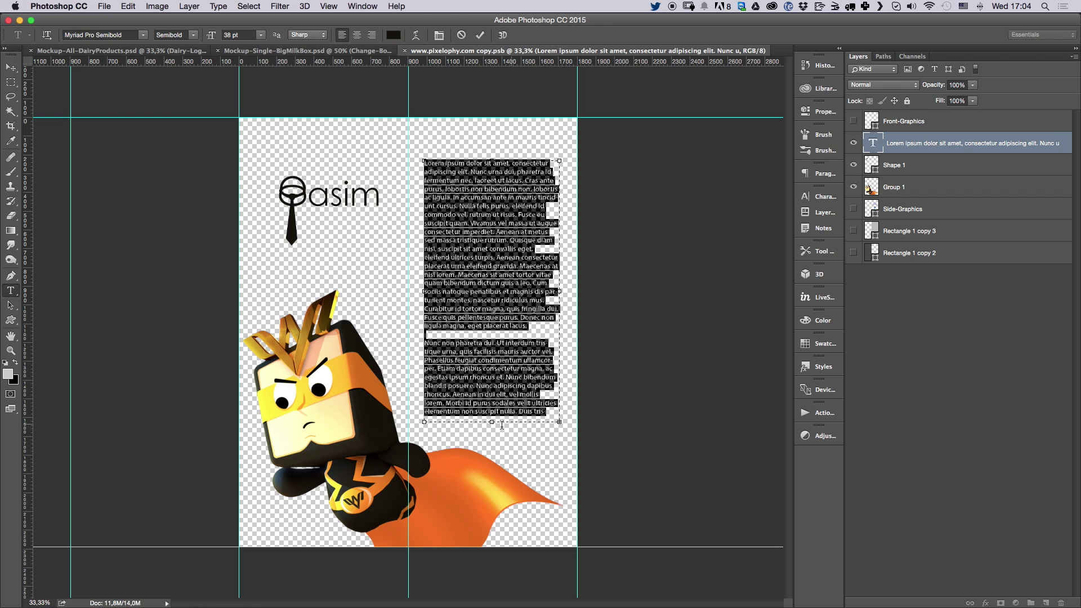
{"action": "left_click_drag", "start_coordinate": [493, 416], "coordinate": [498, 310]}
{"action": "left_click", "coordinate": [479, 35]}
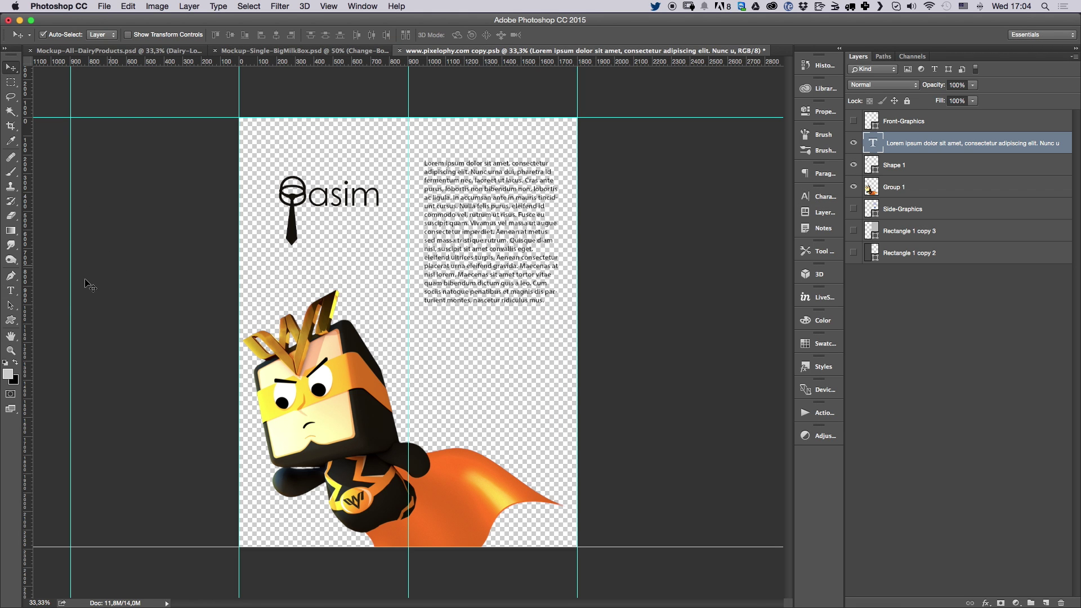
Draw the crowned heart custom shape, about 266 by 334 px, below the side-face paragraph near the outer edge.
{"action": "left_click", "coordinate": [17, 319]}
{"action": "left_click", "coordinate": [434, 36]}
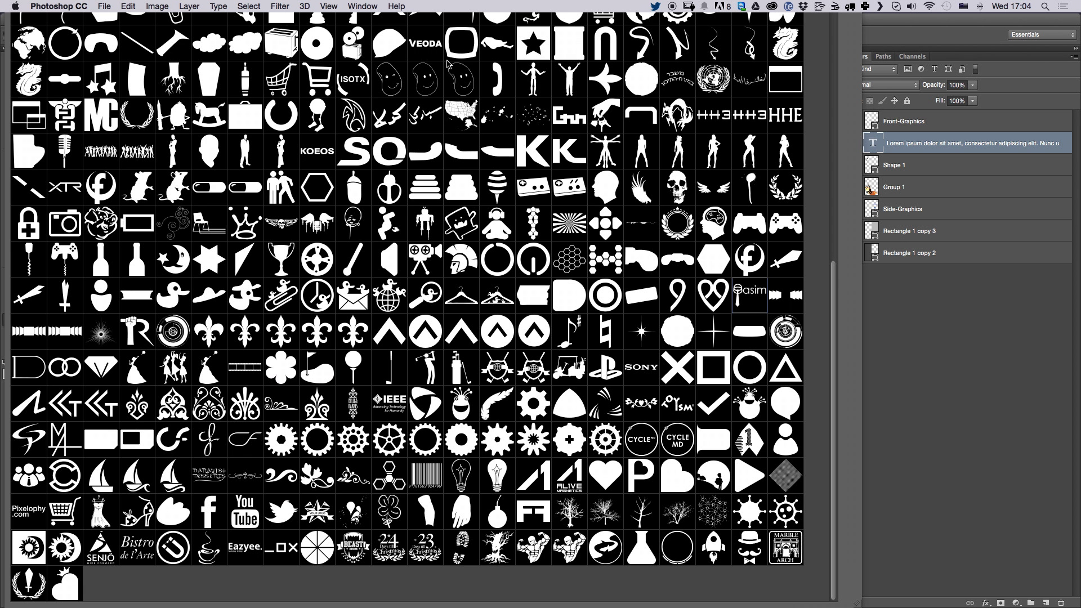
{"action": "left_click", "coordinate": [71, 587]}
{"action": "left_click", "coordinate": [956, 143]}
{"action": "left_click_drag", "start_coordinate": [559, 330], "coordinate": [508, 394]}
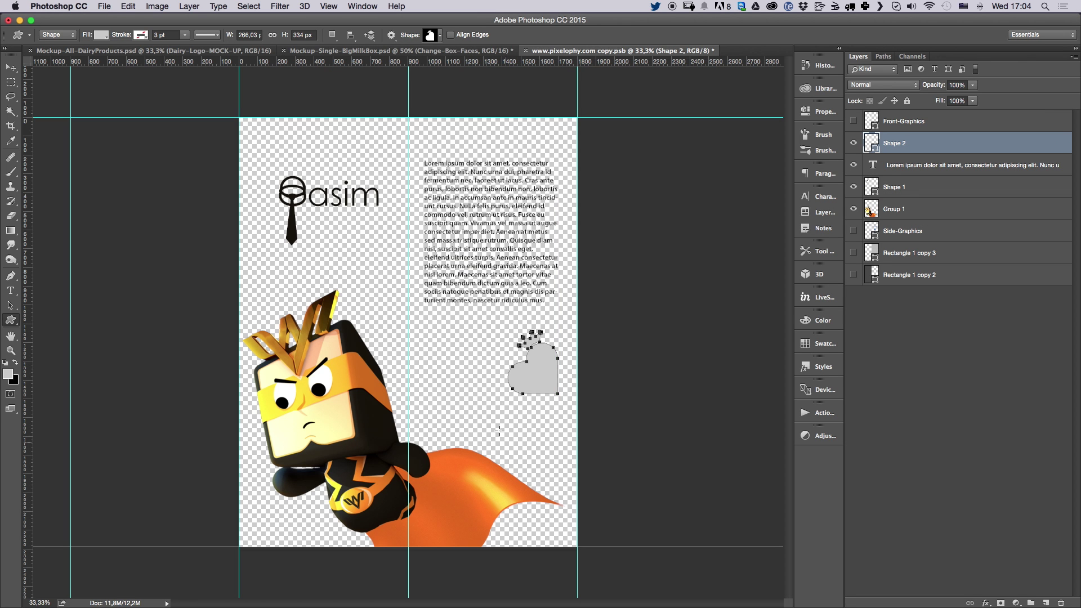
Draw the sword-and-laurel-wreath custom shape below the paragraph, between the fold guide and the heart, on a layer above the text.
{"action": "left_click", "coordinate": [439, 36]}
{"action": "left_click", "coordinate": [28, 583]}
{"action": "left_click", "coordinate": [936, 146]}
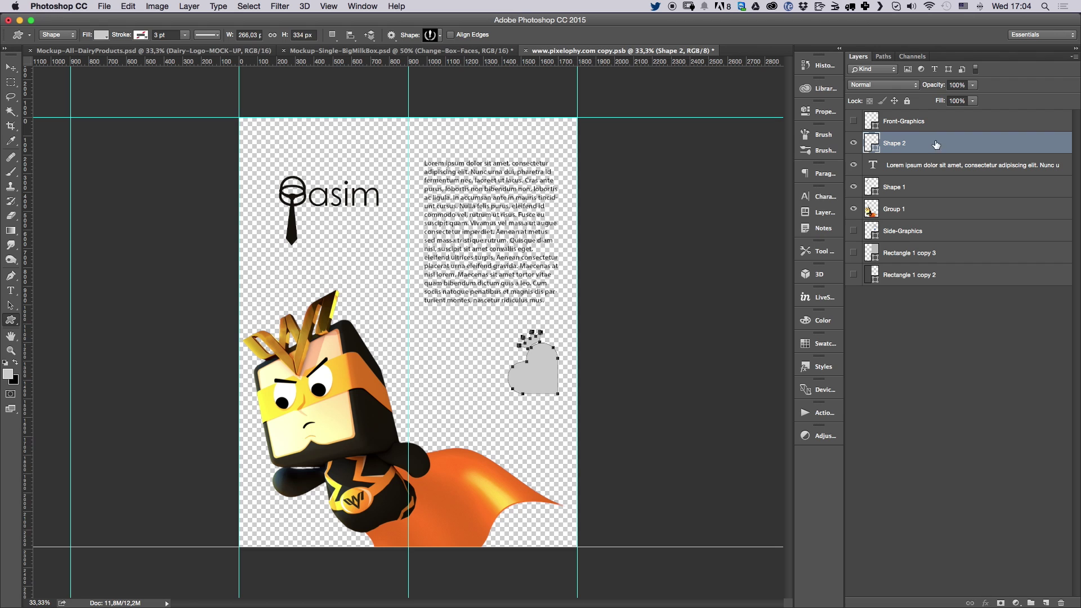
{"action": "left_click", "coordinate": [928, 175]}
{"action": "left_click_drag", "start_coordinate": [434, 345], "coordinate": [467, 369]}
{"action": "key", "text": "v"}
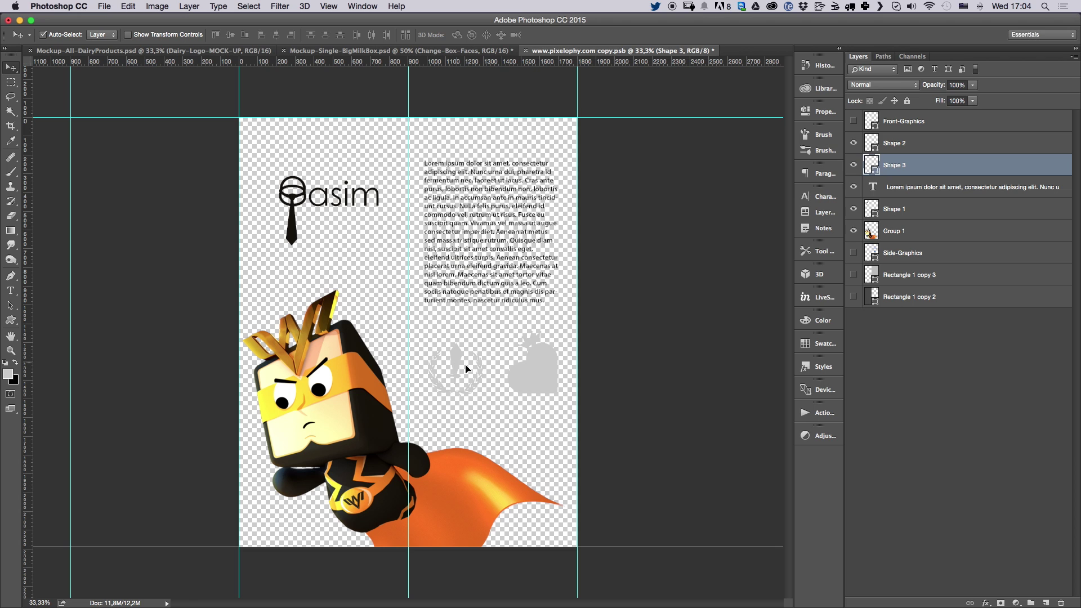
Fill both the laurel wreath shape and the crowned heart shape with black (000000).
{"action": "double_click", "coordinate": [877, 169]}
{"action": "type", "text": "000000"}
{"action": "key", "text": "Return"}
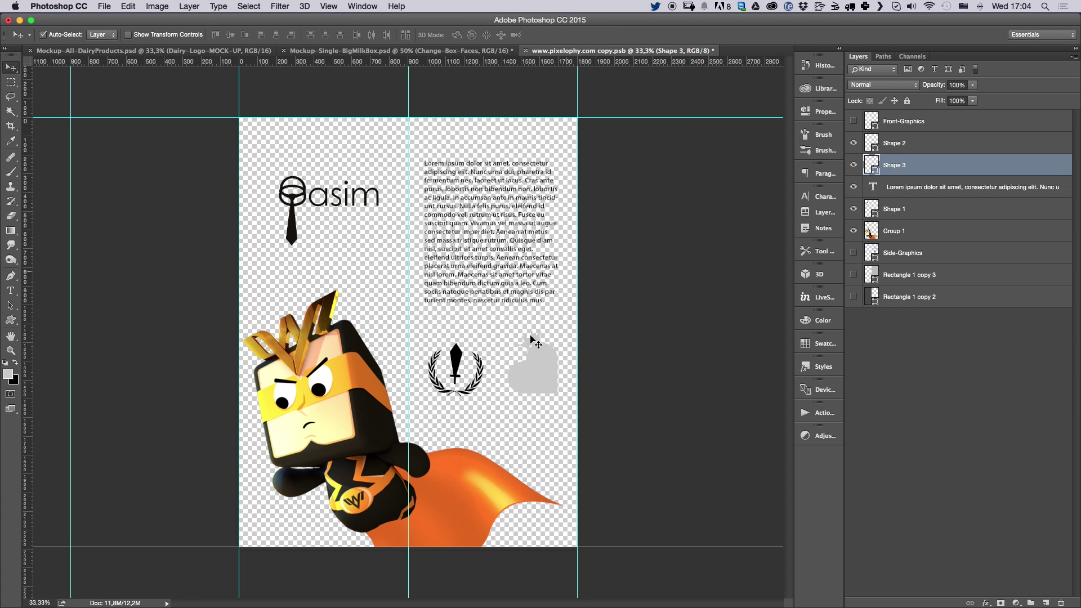
{"action": "left_click", "coordinate": [539, 386]}
{"action": "double_click", "coordinate": [875, 148]}
{"action": "left_click", "coordinate": [353, 309]}
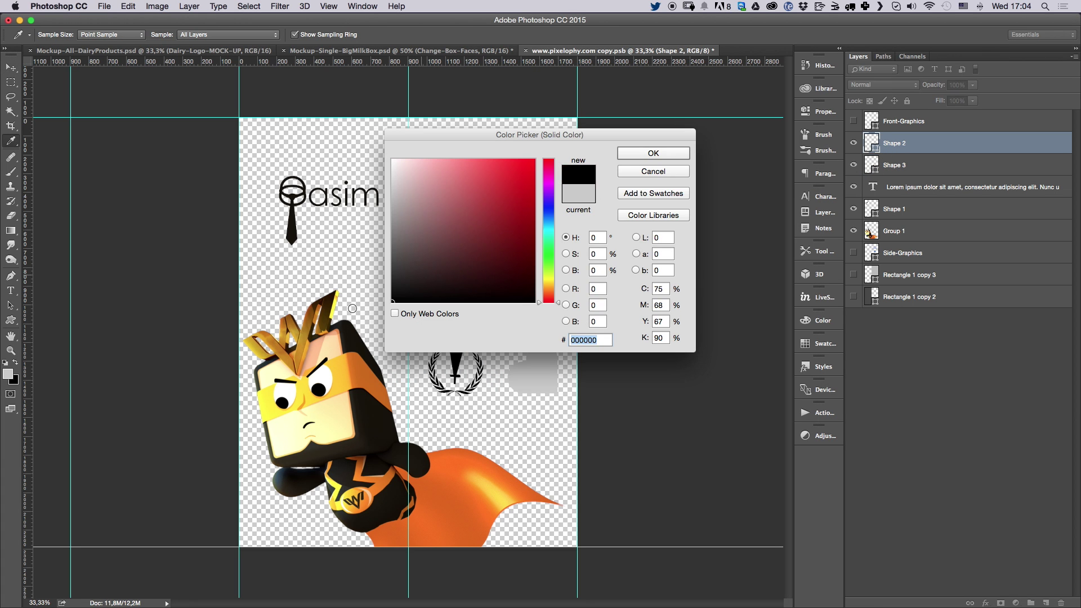
{"action": "left_click", "coordinate": [654, 153]}
Save the box-face artwork and return to the big milk box mock-up to check the side-face icons.
{"action": "key", "text": "super+s"}
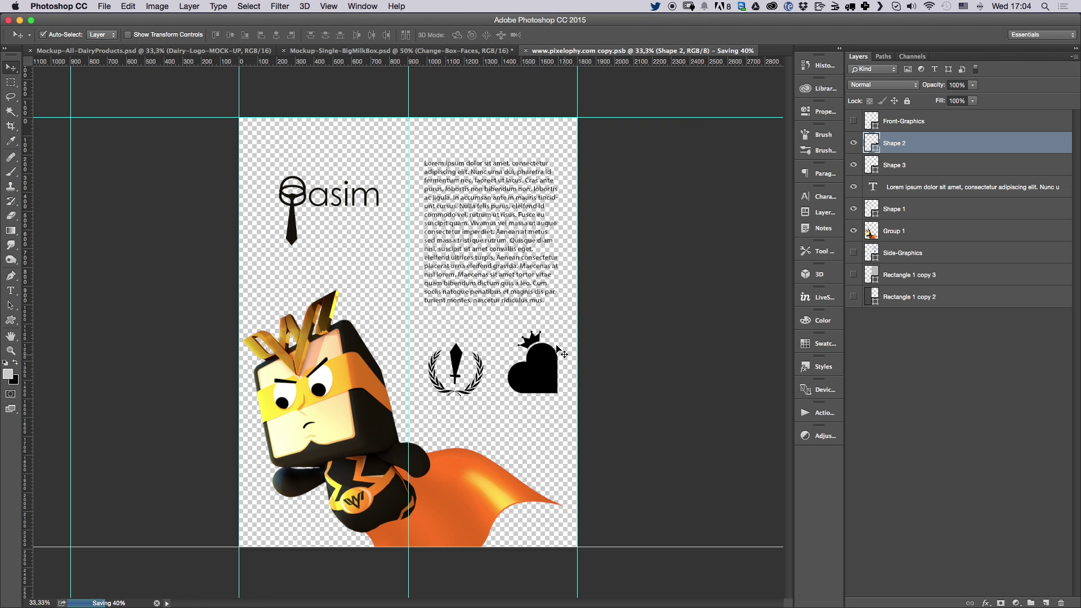
{"action": "left_click", "coordinate": [473, 52]}
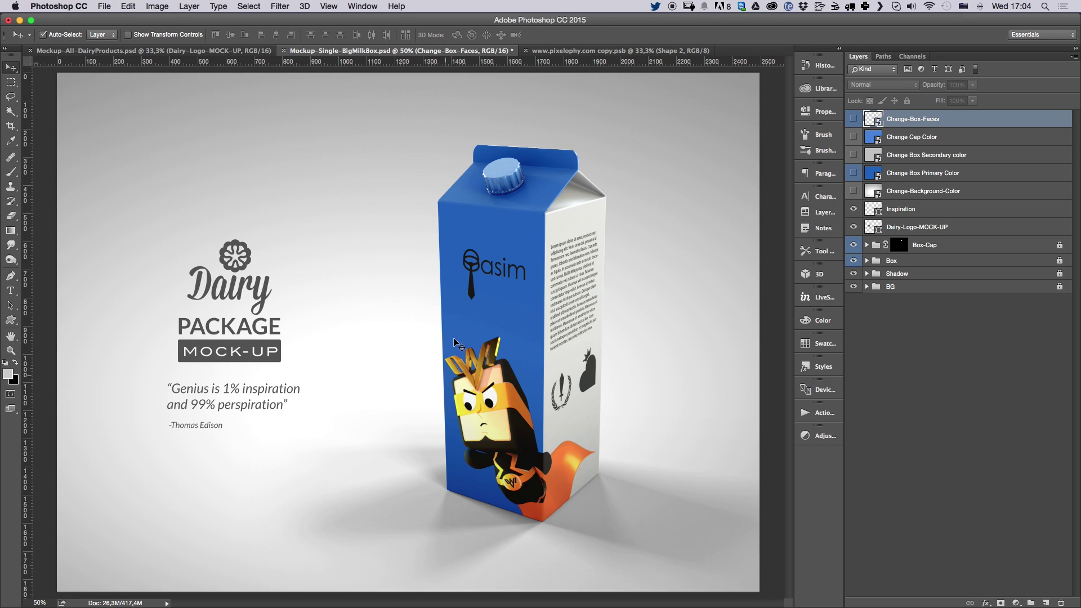
Recolor the Change Box Primary Color contents to a light orange with a hue of 28°, and save and close that file.
{"action": "left_click", "coordinate": [912, 144]}
{"action": "left_click", "coordinate": [926, 177]}
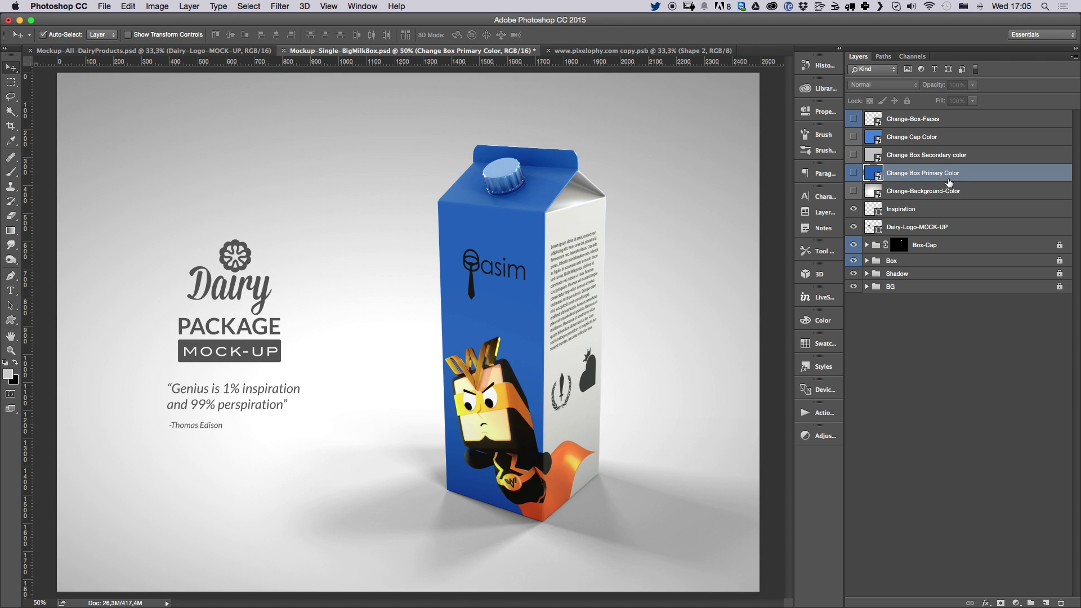
{"action": "double_click", "coordinate": [872, 174]}
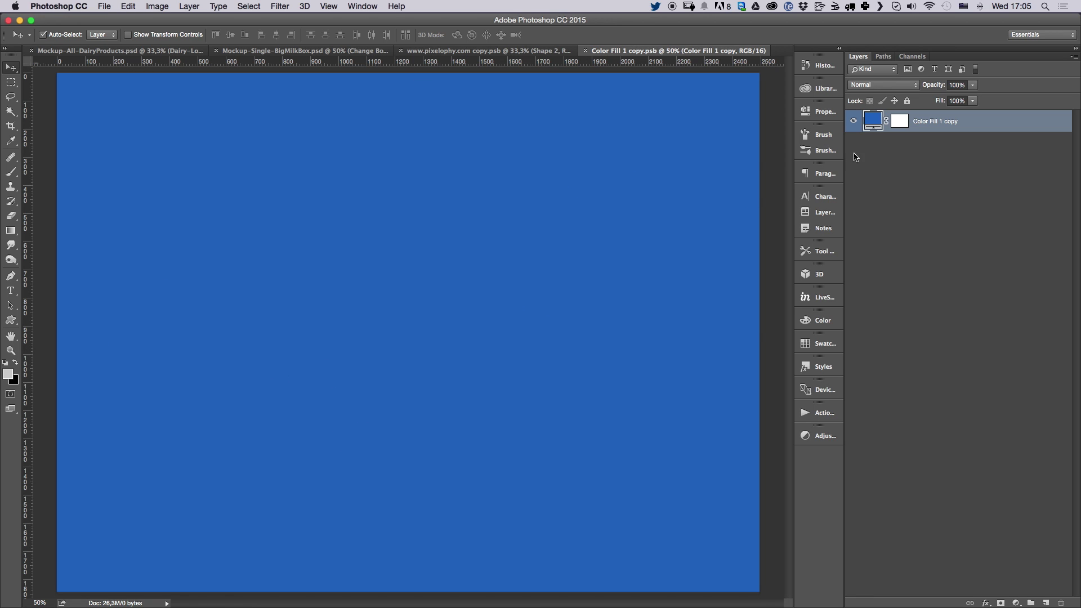
{"action": "double_click", "coordinate": [873, 122]}
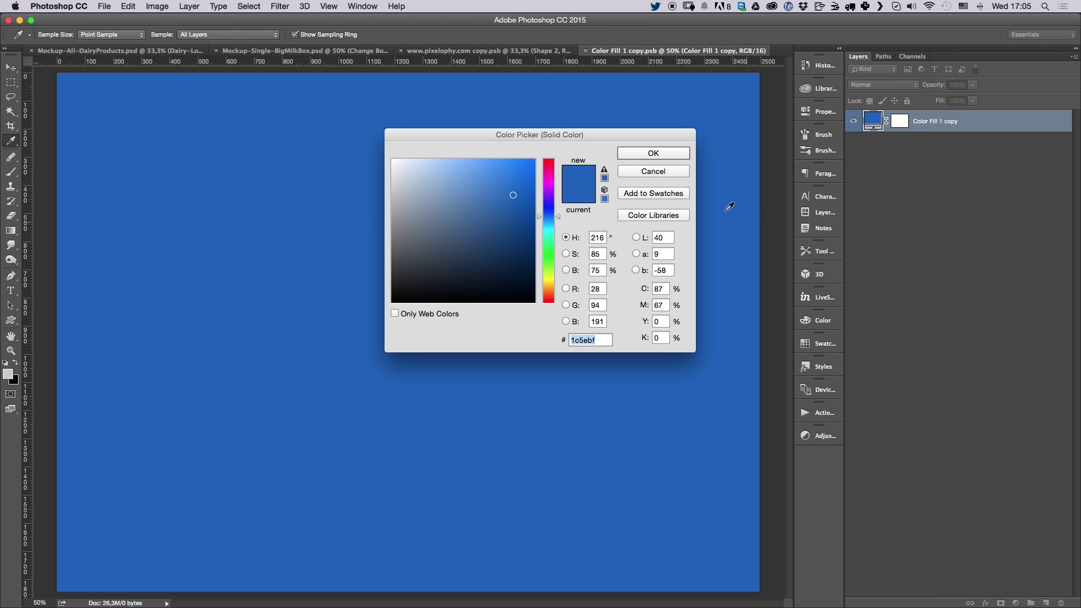
{"action": "left_click_drag", "start_coordinate": [552, 291], "coordinate": [553, 294]}
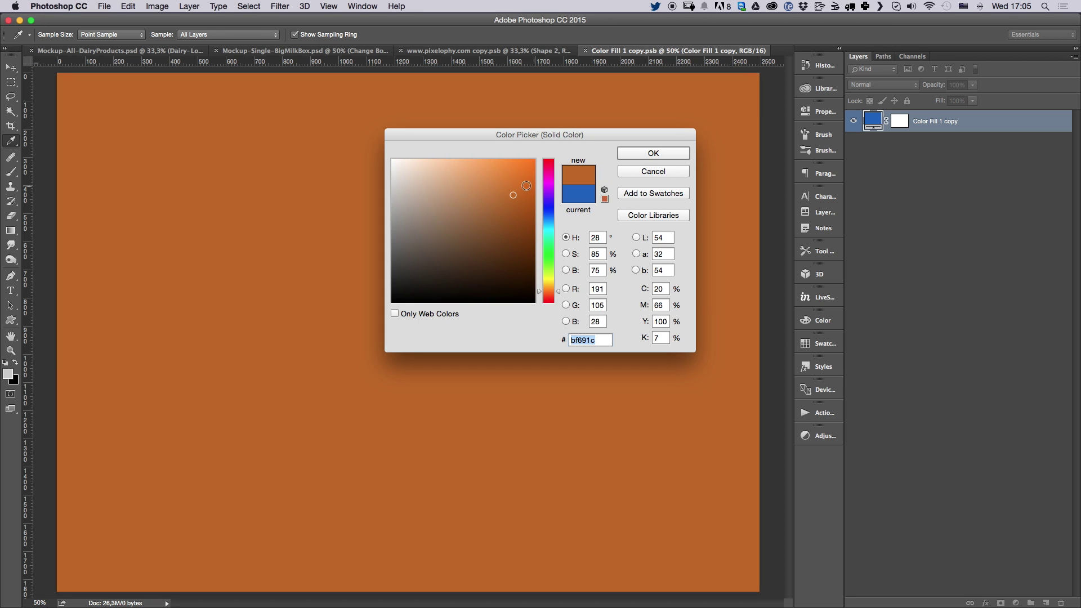
{"action": "left_click_drag", "start_coordinate": [526, 186], "coordinate": [509, 173]}
{"action": "left_click", "coordinate": [650, 154]}
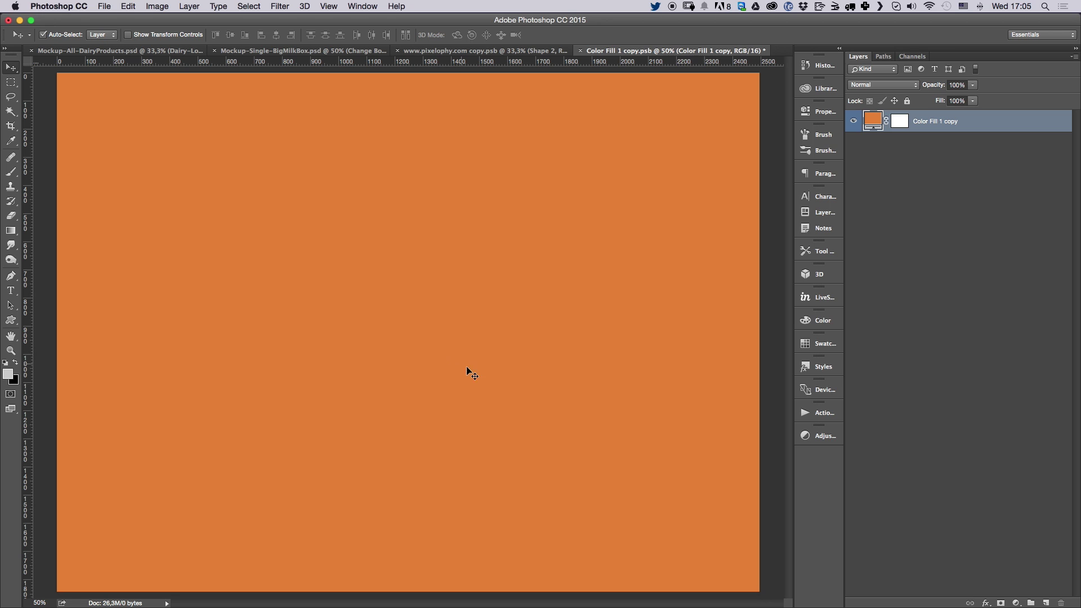
{"action": "key", "text": "super+s"}
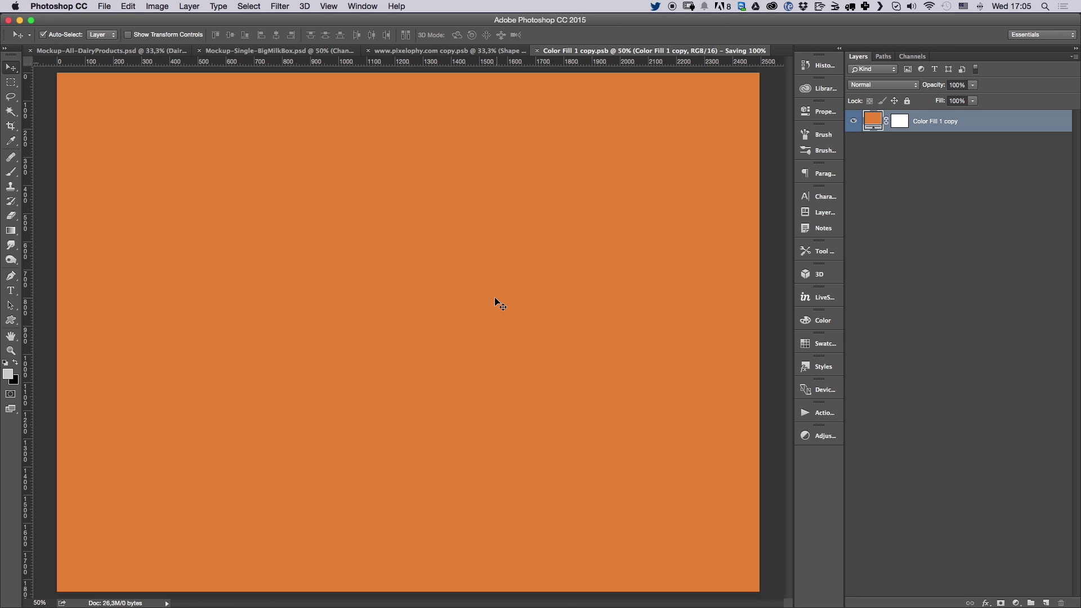
{"action": "key", "text": "super+w"}
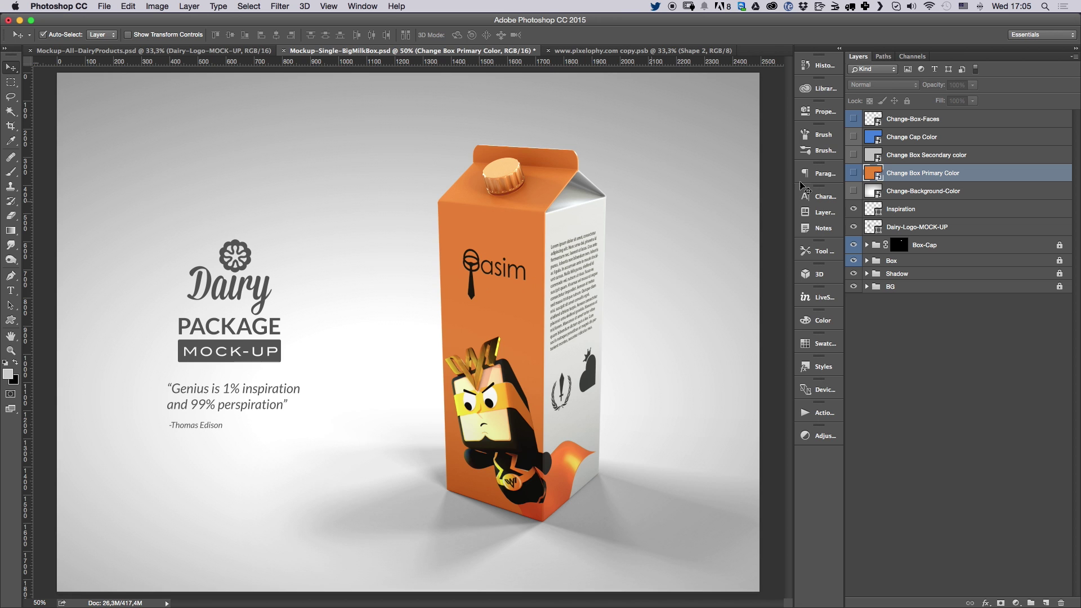
Reopen the Change-Box-Faces contents, move the logo slightly left on the front face, and save and close the artwork.
{"action": "left_click", "coordinate": [900, 125]}
{"action": "double_click", "coordinate": [873, 118]}
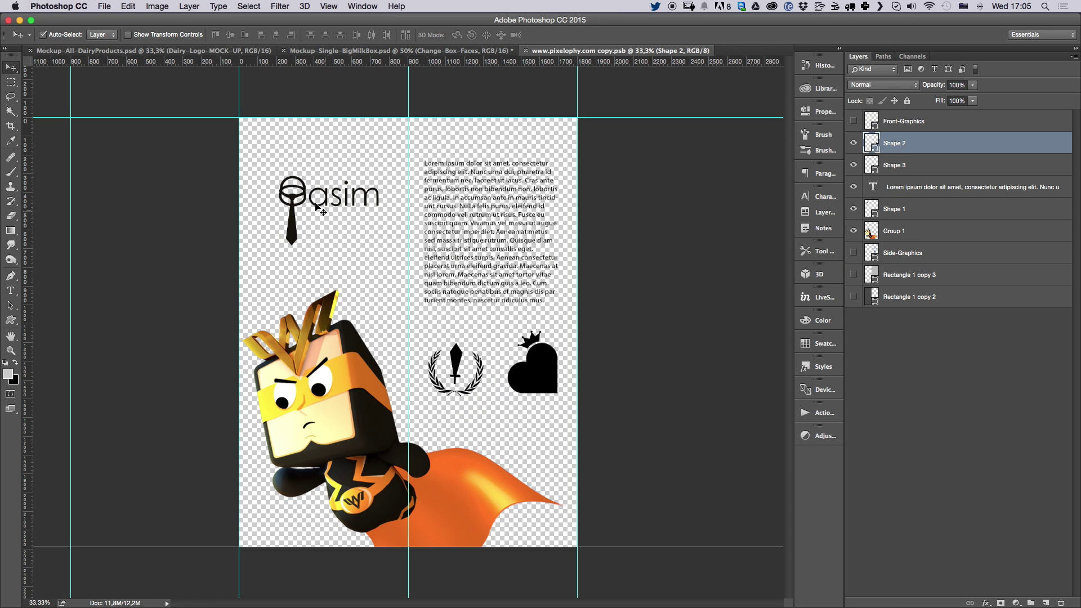
{"action": "left_click", "coordinate": [302, 226]}
{"action": "left_click_drag", "start_coordinate": [300, 224], "coordinate": [293, 221]}
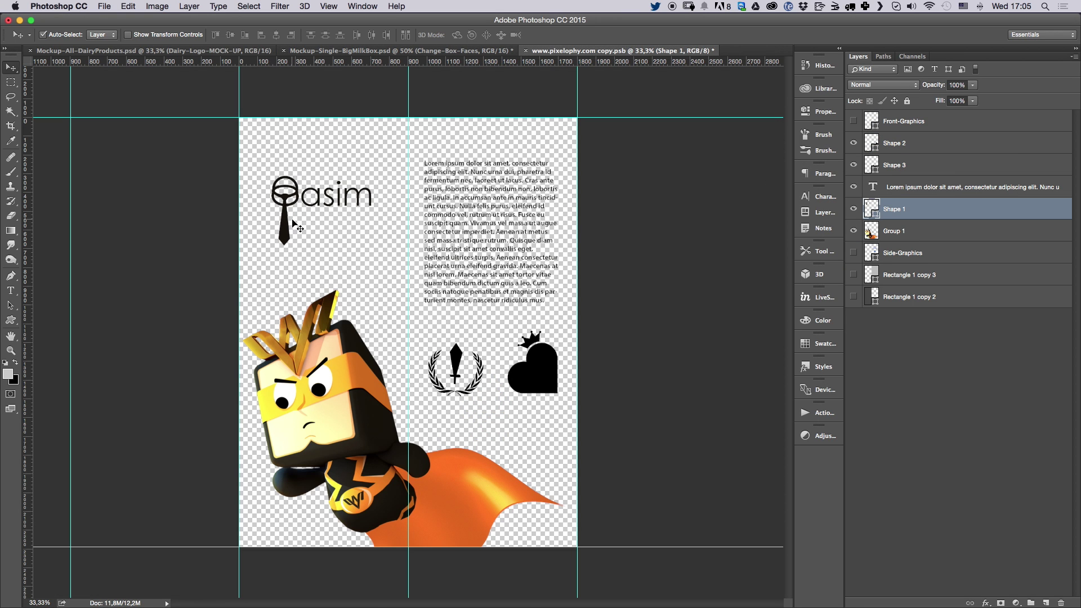
{"action": "key", "text": "super+s"}
{"action": "key", "text": "super+w"}
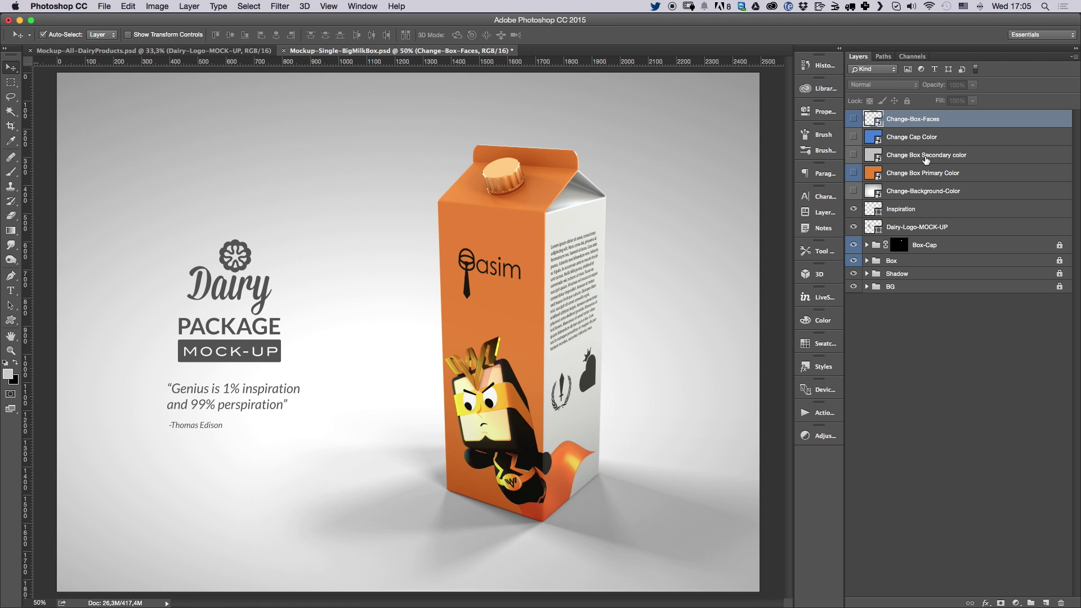
Set the fill of the Change Box Secondary color contents to 1c1c1c, and save and close that file.
{"action": "left_click", "coordinate": [877, 160]}
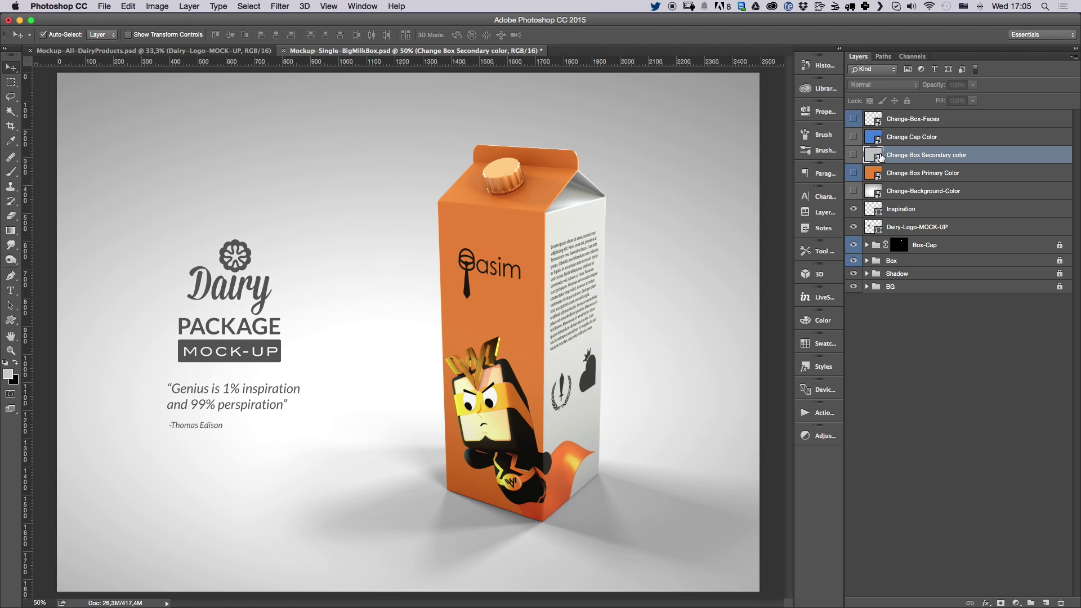
{"action": "double_click", "coordinate": [871, 160]}
{"action": "double_click", "coordinate": [870, 119]}
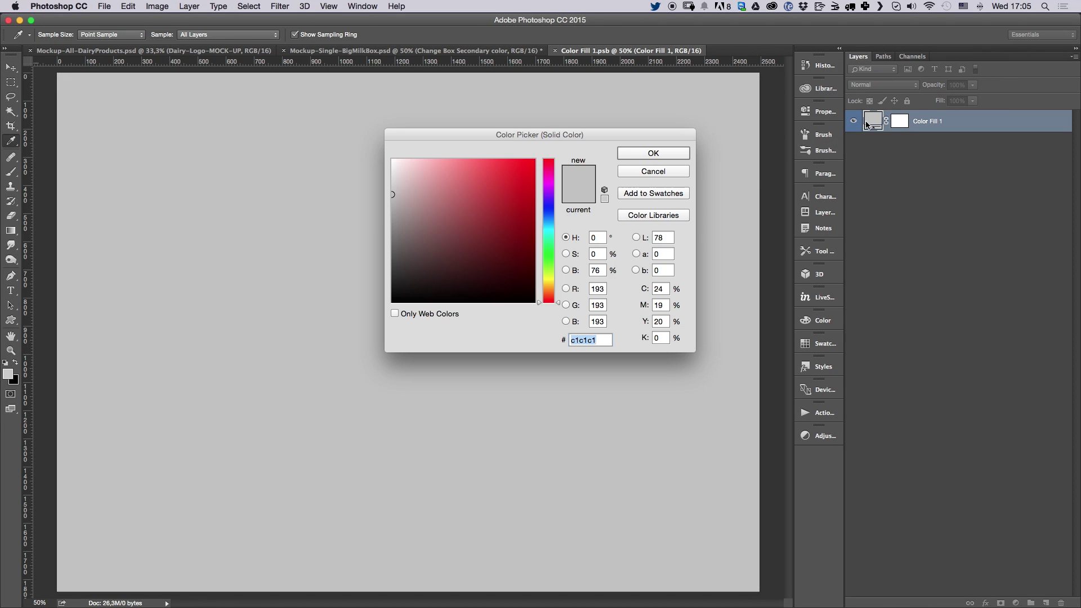
{"action": "type", "text": "1c1c1c"}
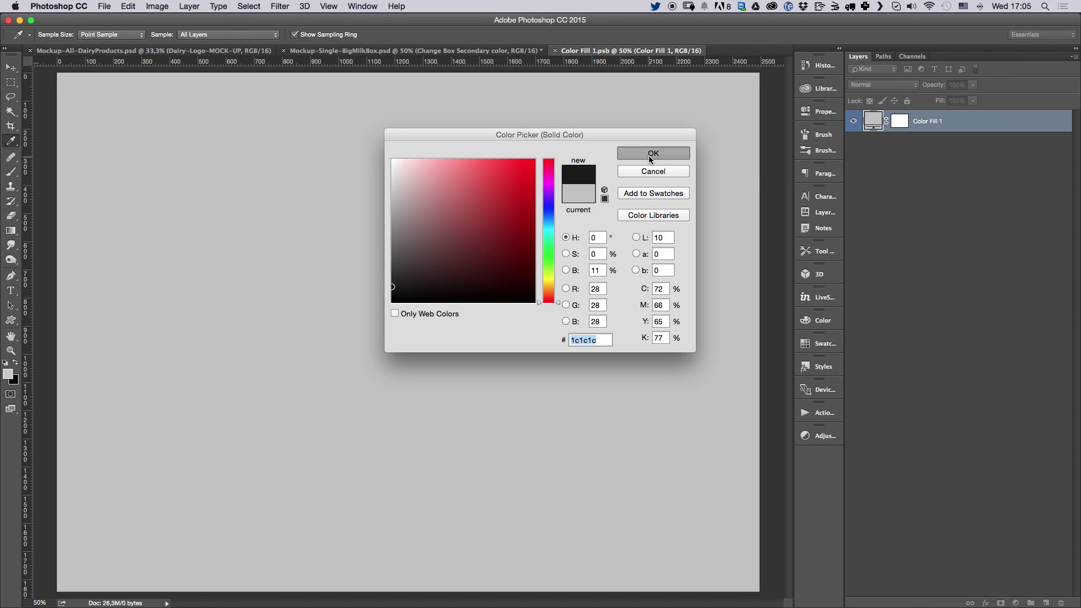
{"action": "left_click", "coordinate": [652, 153]}
{"action": "key", "text": "super+s"}
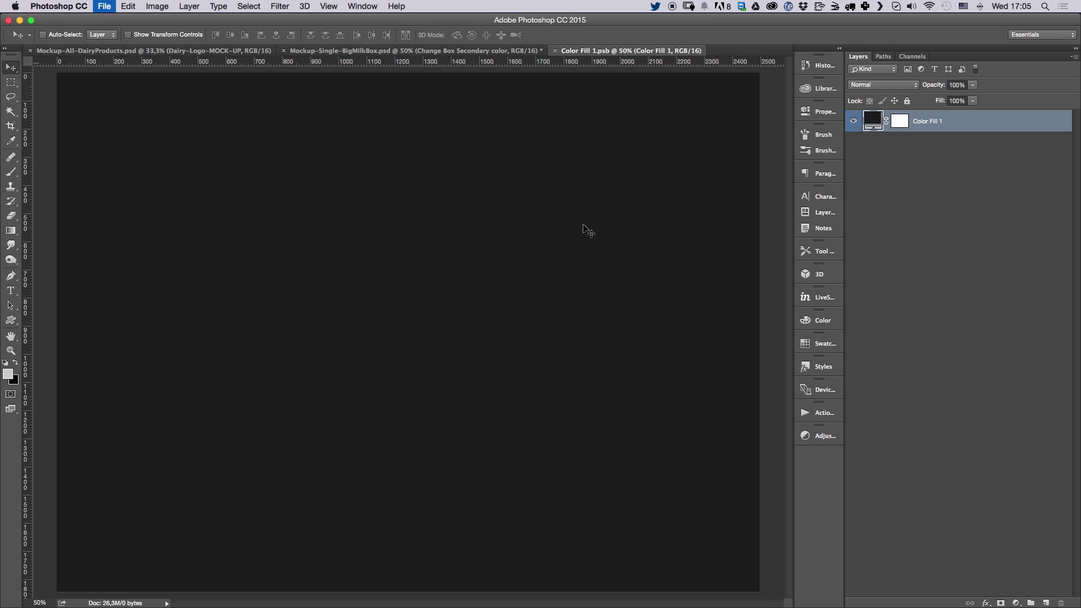
{"action": "key", "text": "super+w"}
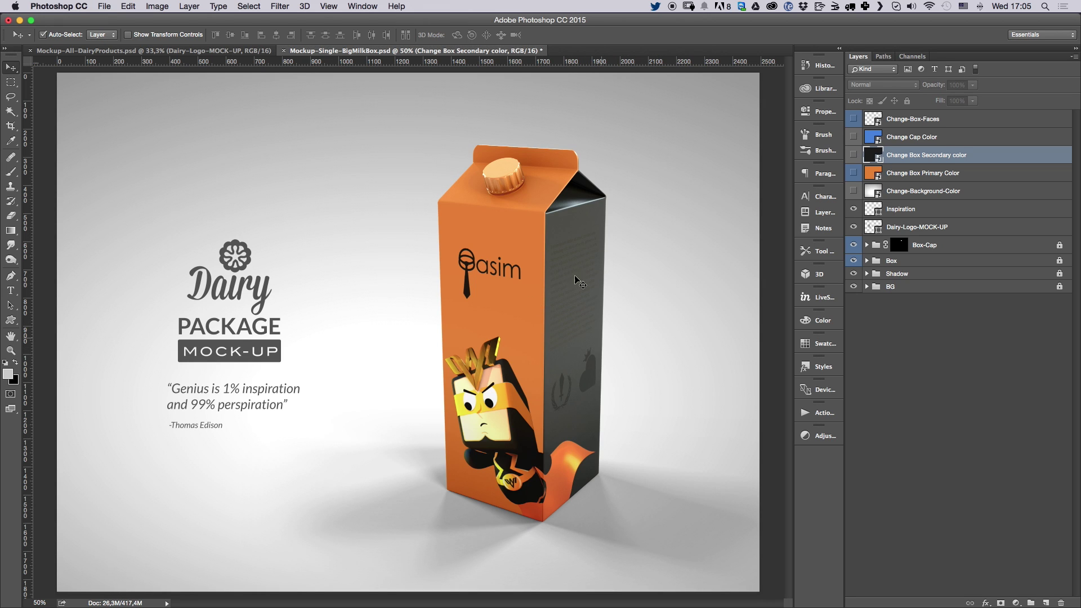
Reopen the Change-Box-Faces contents and change the side-face paragraph text color to white.
{"action": "left_click", "coordinate": [899, 121]}
{"action": "double_click", "coordinate": [872, 119]}
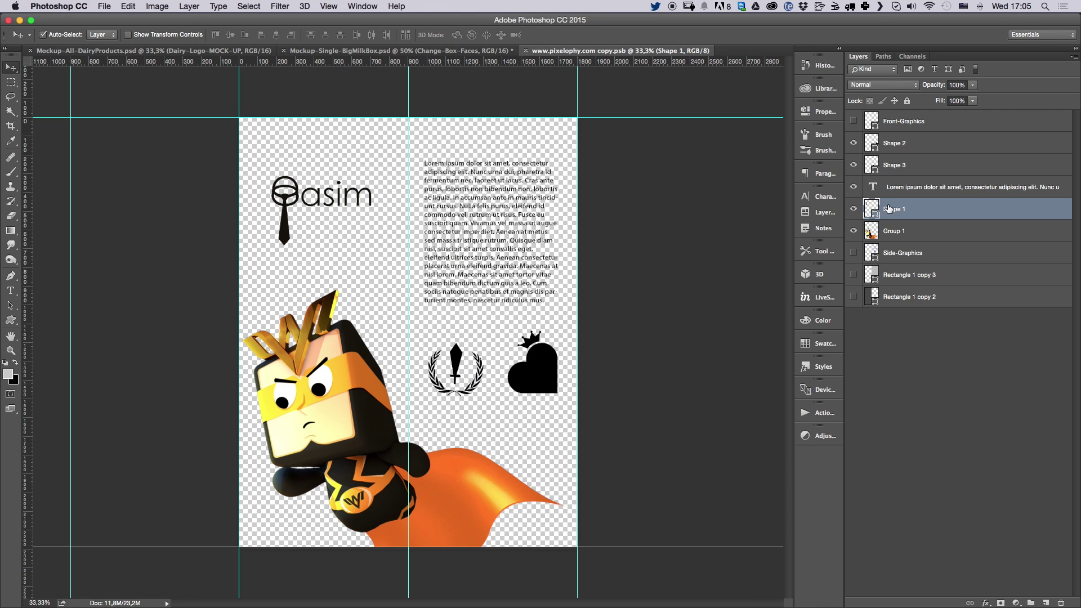
{"action": "double_click", "coordinate": [873, 187]}
{"action": "left_click", "coordinate": [394, 35]}
{"action": "left_click_drag", "start_coordinate": [499, 212], "coordinate": [336, 120]}
{"action": "left_click", "coordinate": [654, 154]}
Fill the crowned heart with mid gray (7d7d7d) and show the two background rectangles behind the artwork.
{"action": "double_click", "coordinate": [871, 143]}
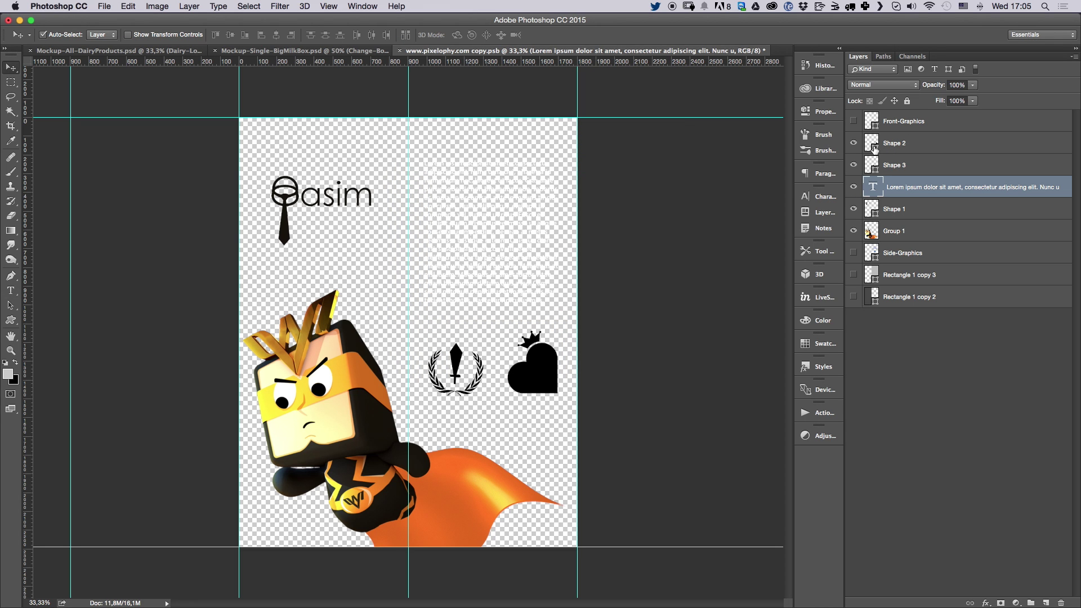
{"action": "left_click_drag", "start_coordinate": [436, 232], "coordinate": [377, 232]}
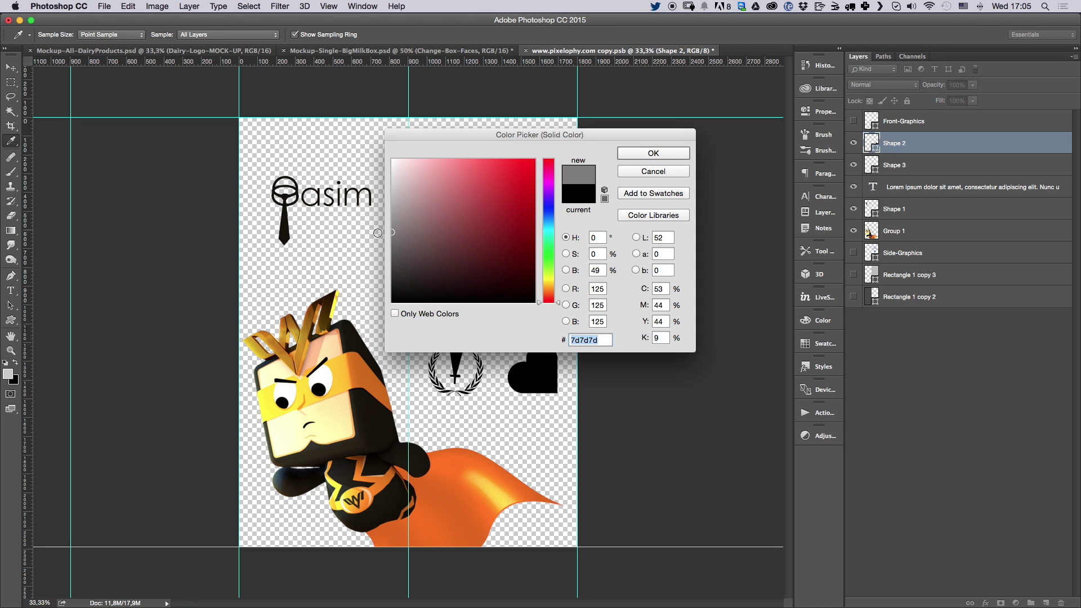
{"action": "left_click", "coordinate": [642, 159]}
{"action": "left_click_drag", "start_coordinate": [854, 275], "coordinate": [854, 297]}
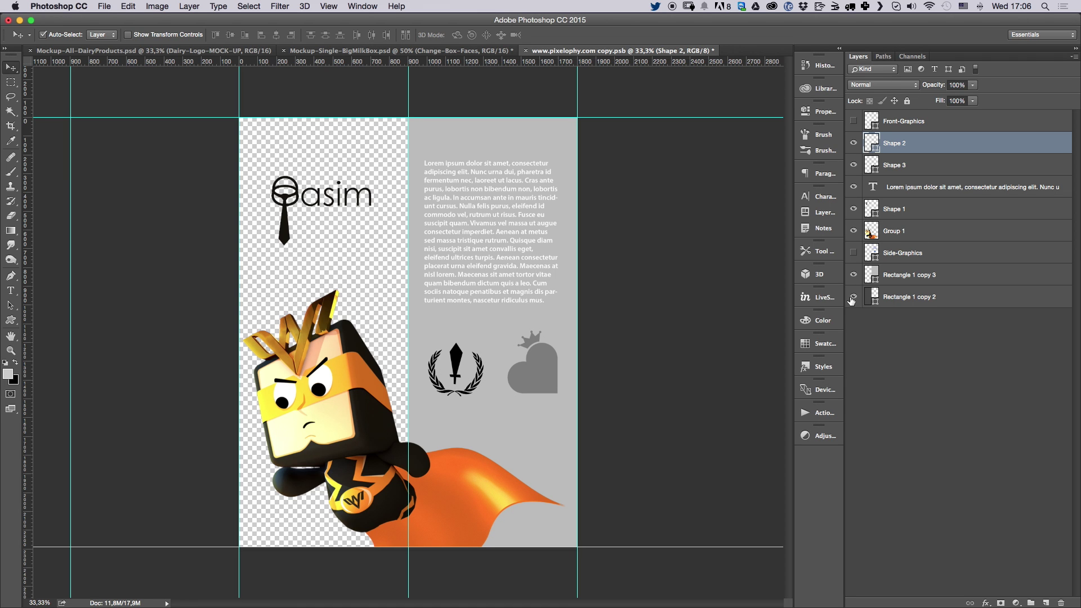
Recolor the crowned heart and the laurel wreath shapes with orange sampled from the character's cape.
{"action": "double_click", "coordinate": [880, 145]}
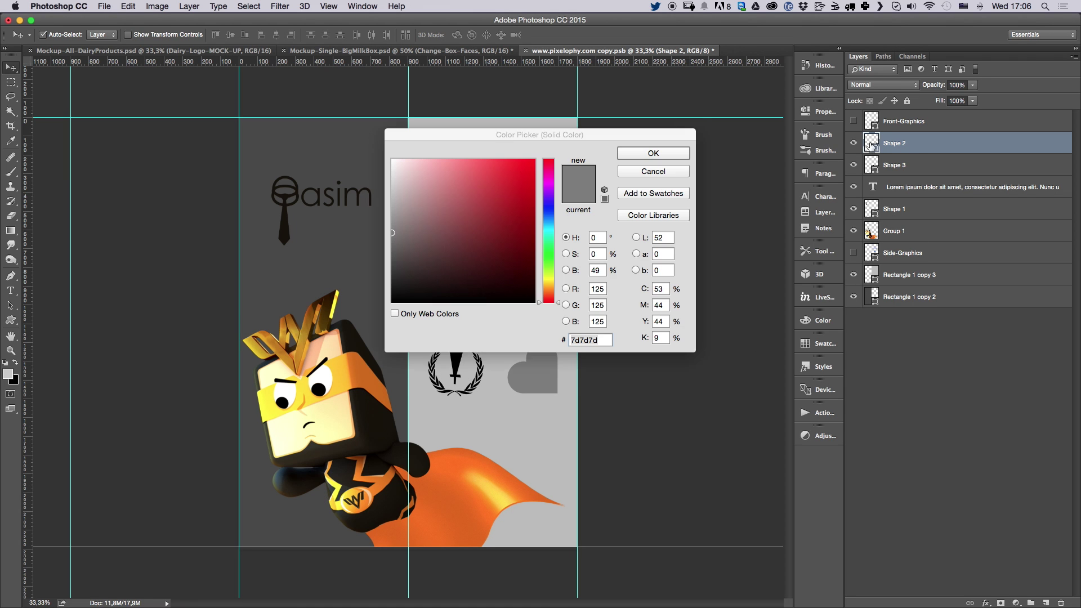
{"action": "left_click_drag", "start_coordinate": [461, 198], "coordinate": [389, 170]}
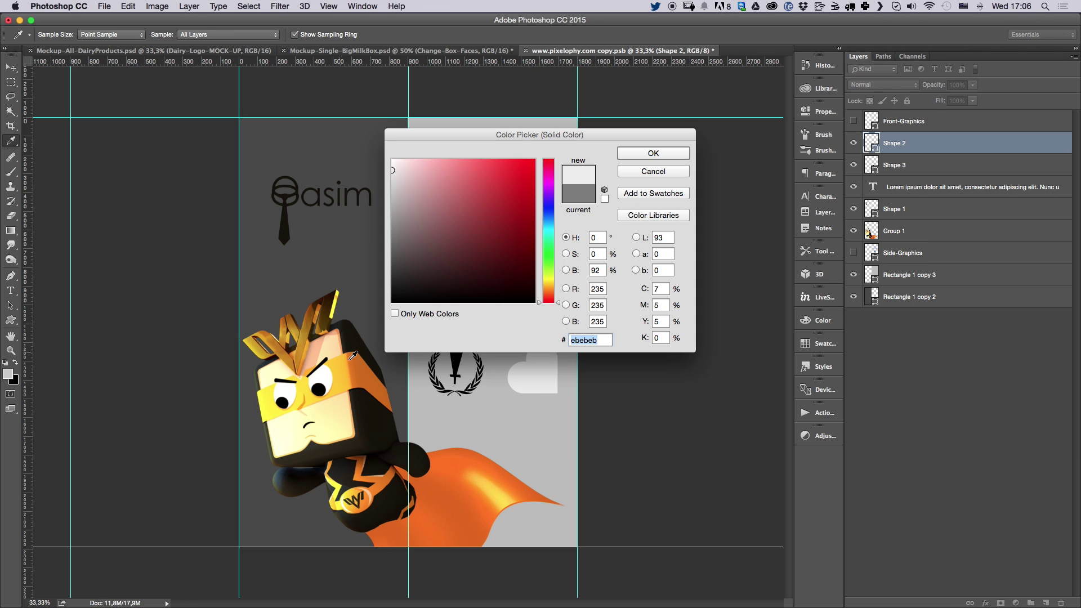
{"action": "left_click", "coordinate": [465, 472]}
{"action": "left_click", "coordinate": [653, 153]}
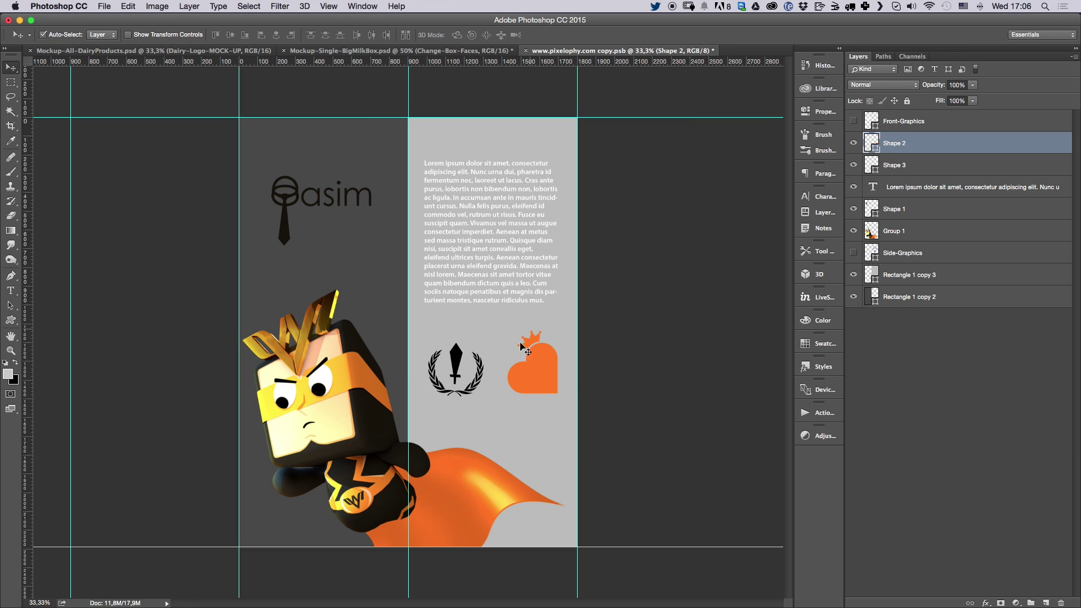
{"action": "double_click", "coordinate": [879, 165]}
{"action": "left_click", "coordinate": [464, 453]}
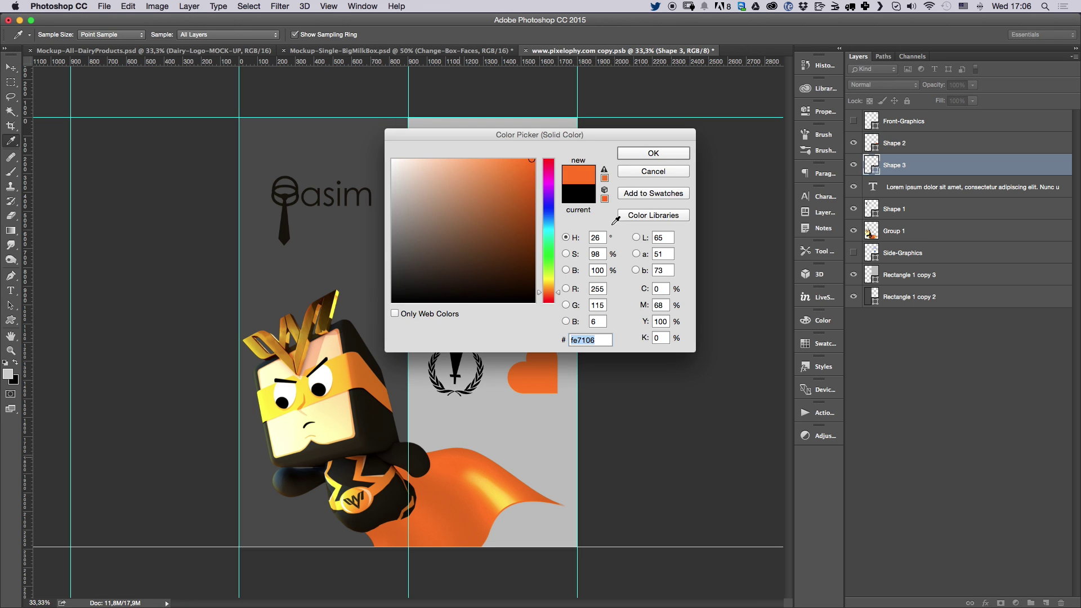
{"action": "left_click", "coordinate": [645, 156]}
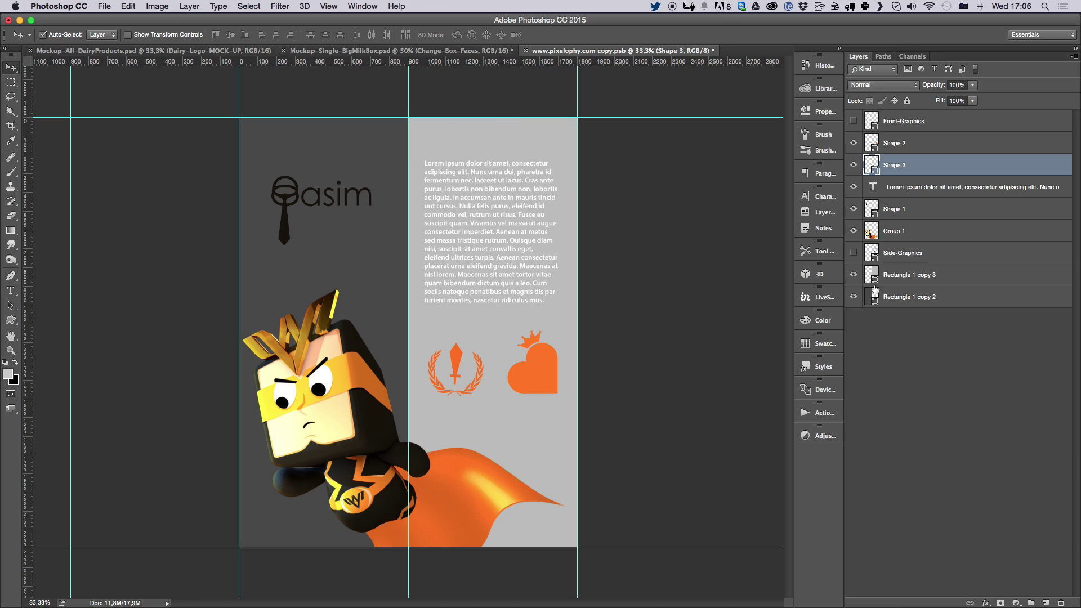
Save the box-face artwork, check it on the big milk box mock-up, and return to the artwork.
{"action": "key", "text": "super"}
{"action": "key", "text": "super+s"}
{"action": "left_click", "coordinate": [461, 53]}
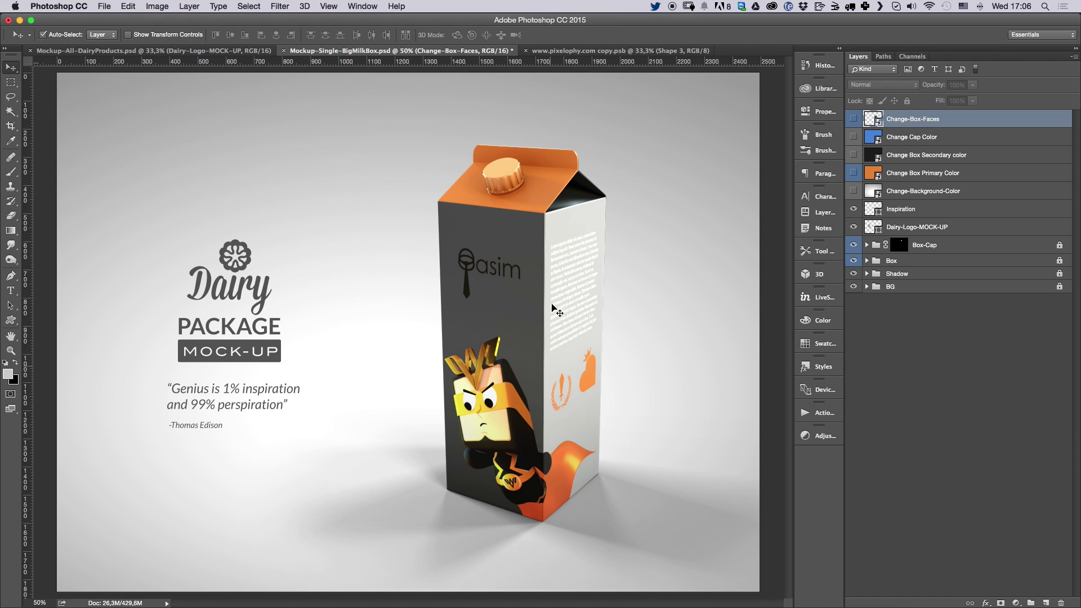
{"action": "left_click", "coordinate": [616, 51]}
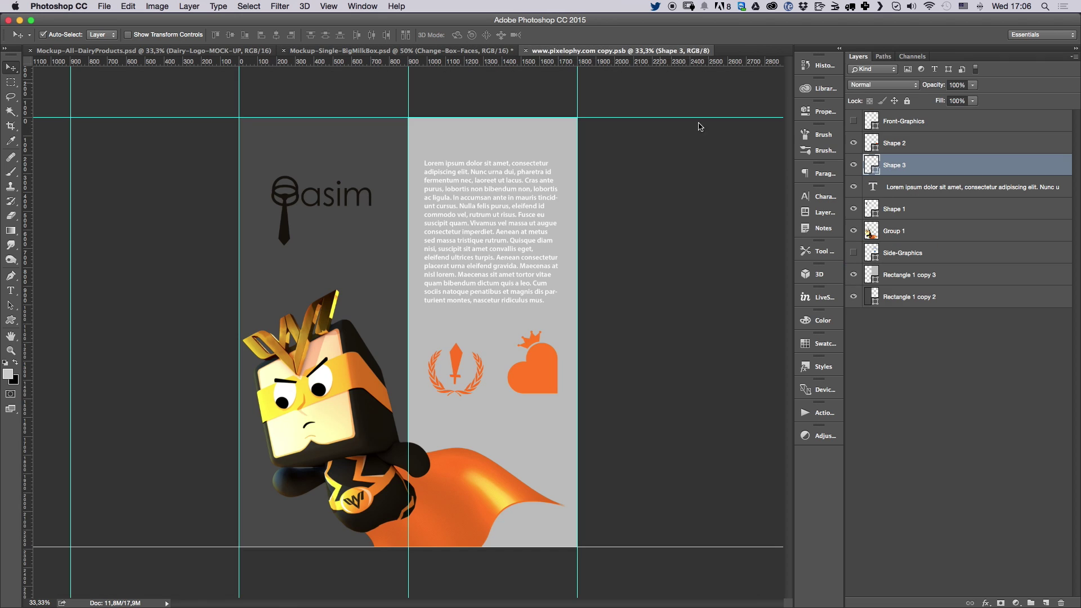
Hide the Rectangle 1 copy 3 and Rectangle 1 copy 2 backgrounds, save the artwork and return to the milk box mock-up.
{"action": "left_click", "coordinate": [854, 275]}
{"action": "left_click", "coordinate": [854, 296]}
{"action": "key", "text": "super+s"}
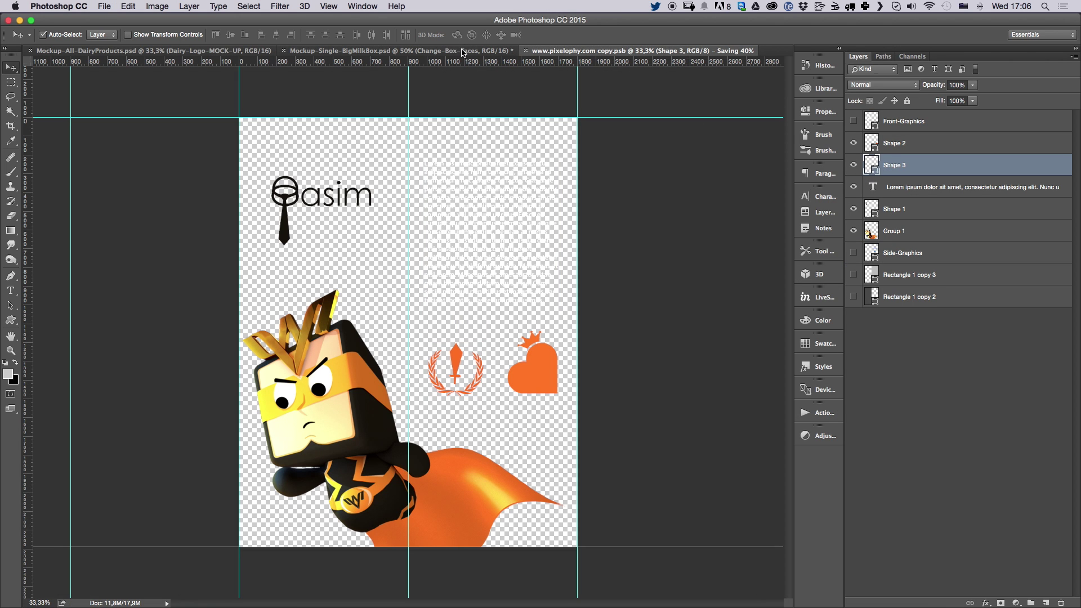
{"action": "left_click", "coordinate": [462, 51]}
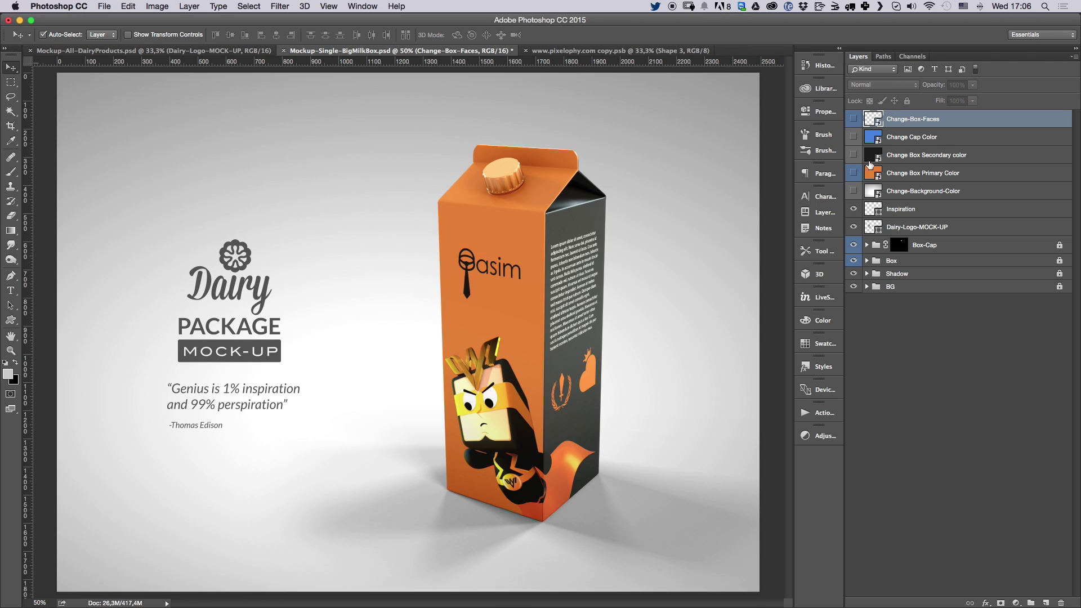
Unlock the Box layer group and expand it to work on its render layers.
{"action": "left_click", "coordinate": [957, 247]}
{"action": "left_click", "coordinate": [938, 262]}
{"action": "left_click", "coordinate": [930, 275]}
{"action": "left_click", "coordinate": [904, 287]}
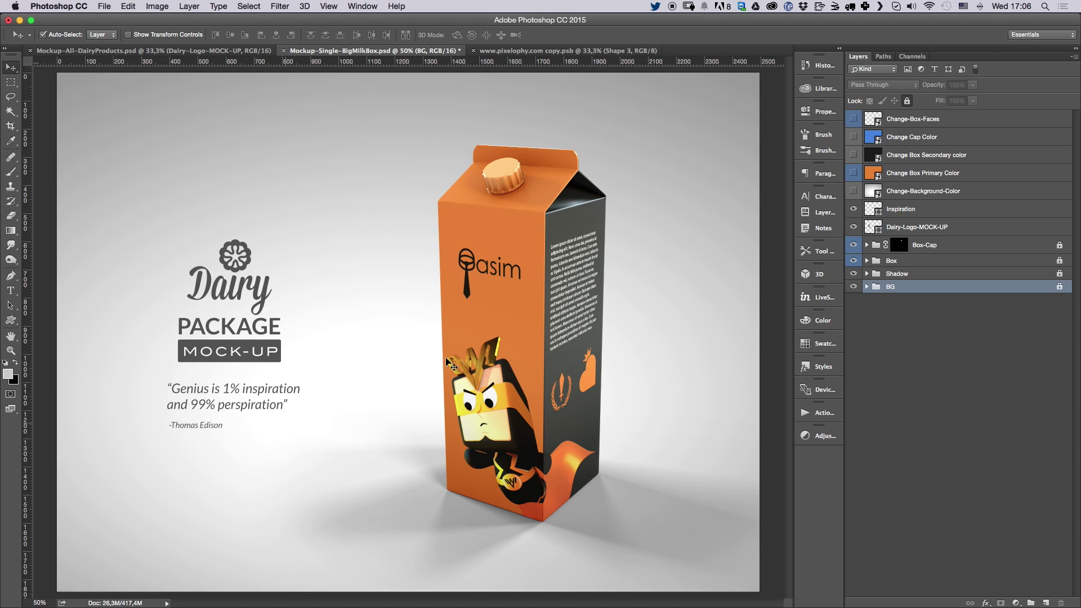
{"action": "left_click", "coordinate": [981, 266]}
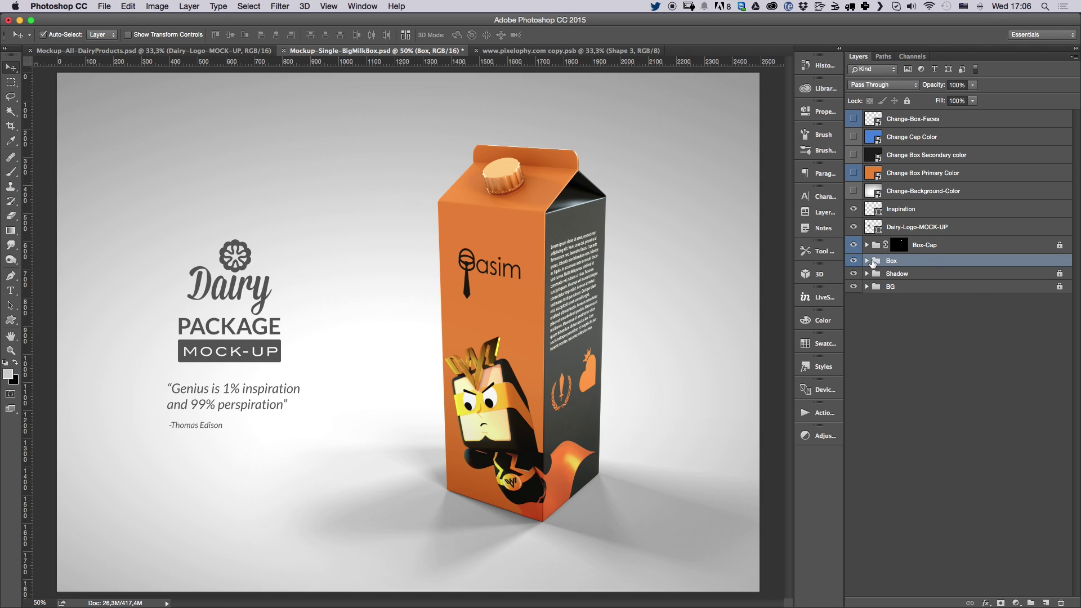
{"action": "left_click", "coordinate": [866, 260]}
{"action": "key", "text": "z"}
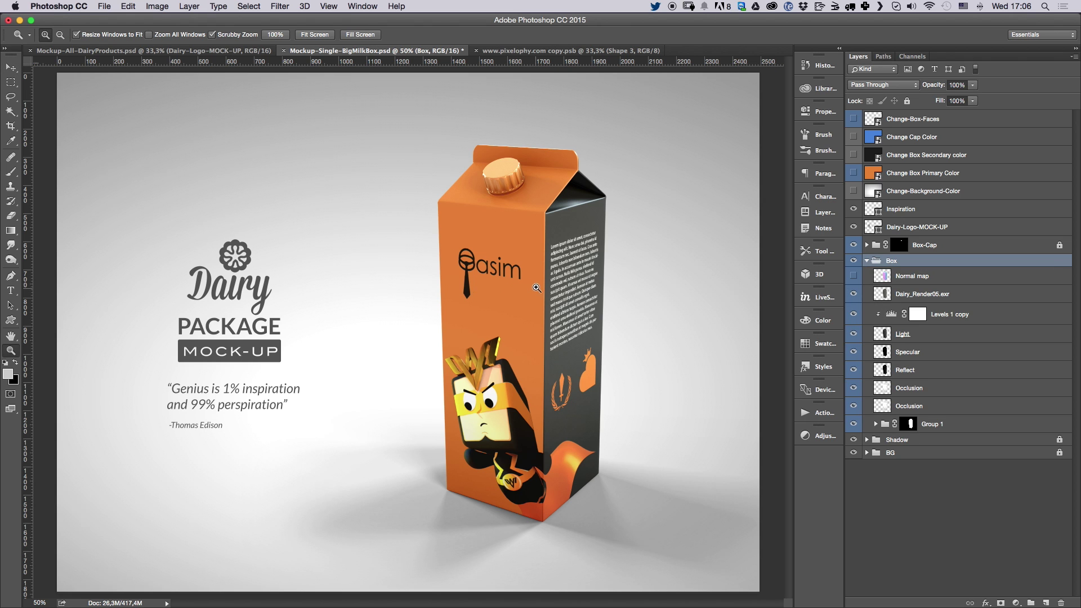
{"action": "left_click", "coordinate": [535, 290]}
{"action": "left_click", "coordinate": [564, 292]}
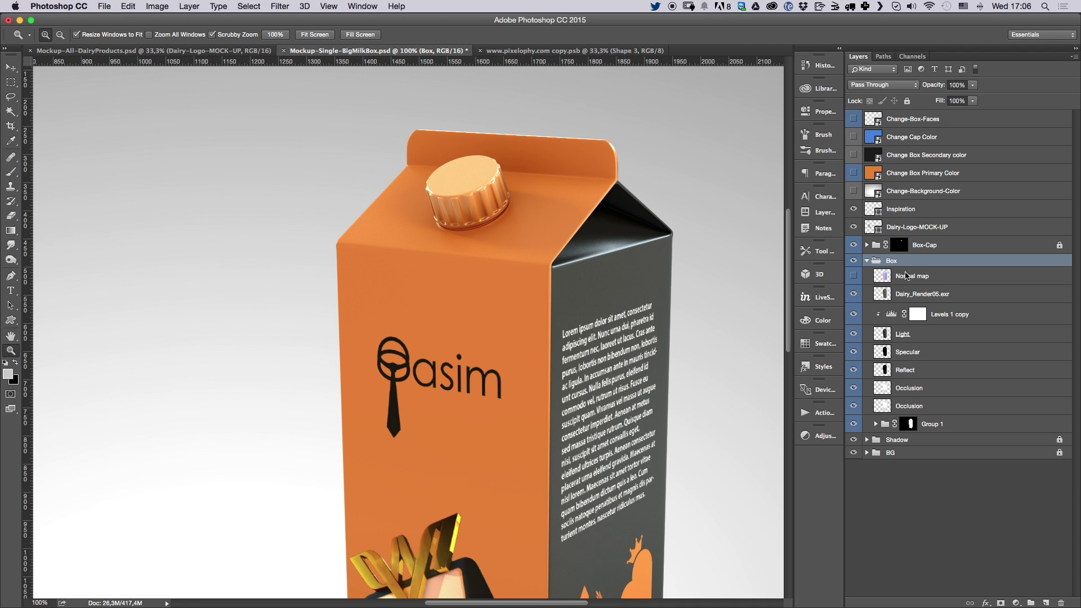
Try a black input level of 39 on the Levels 1 copy adjustment to brighten the box.
{"action": "left_click", "coordinate": [946, 292]}
{"action": "left_click", "coordinate": [951, 318]}
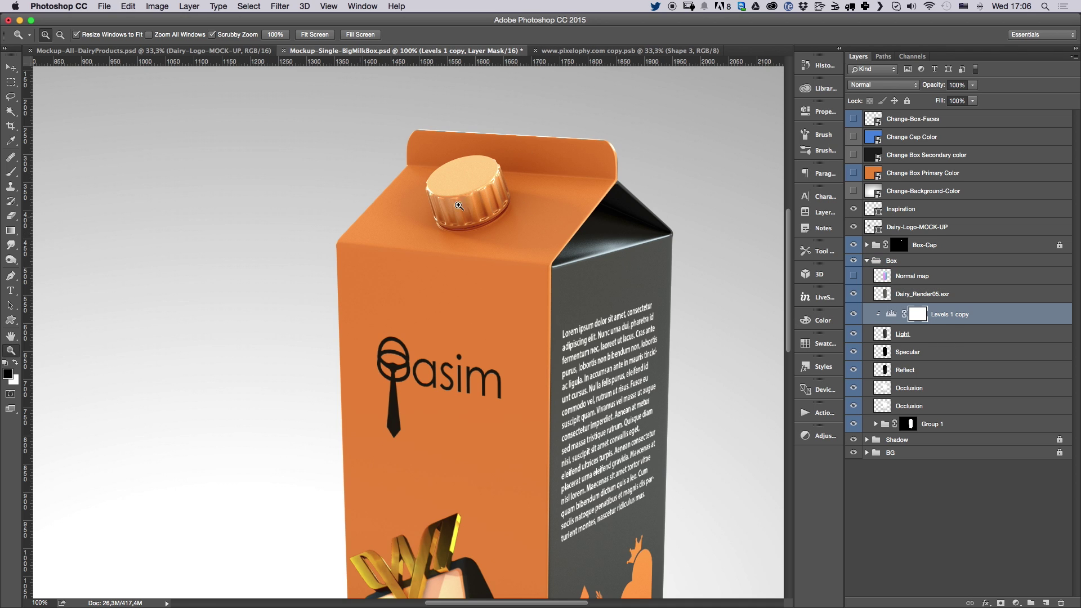
{"action": "double_click", "coordinate": [896, 314]}
{"action": "left_click_drag", "start_coordinate": [719, 220], "coordinate": [707, 220]}
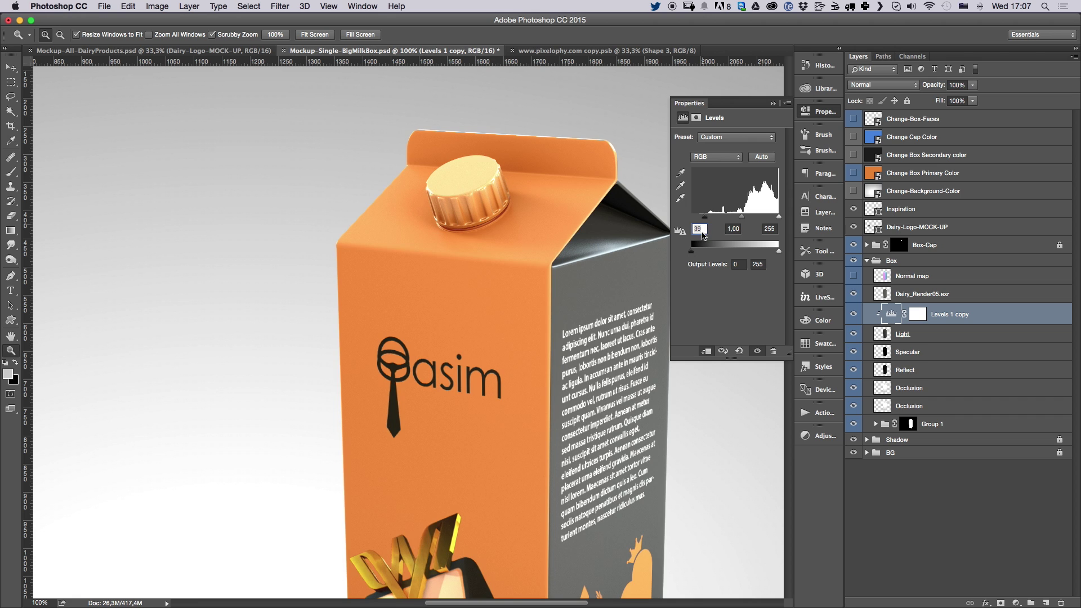
{"action": "key", "text": "super+minus"}
{"action": "key", "text": "super+minus"}
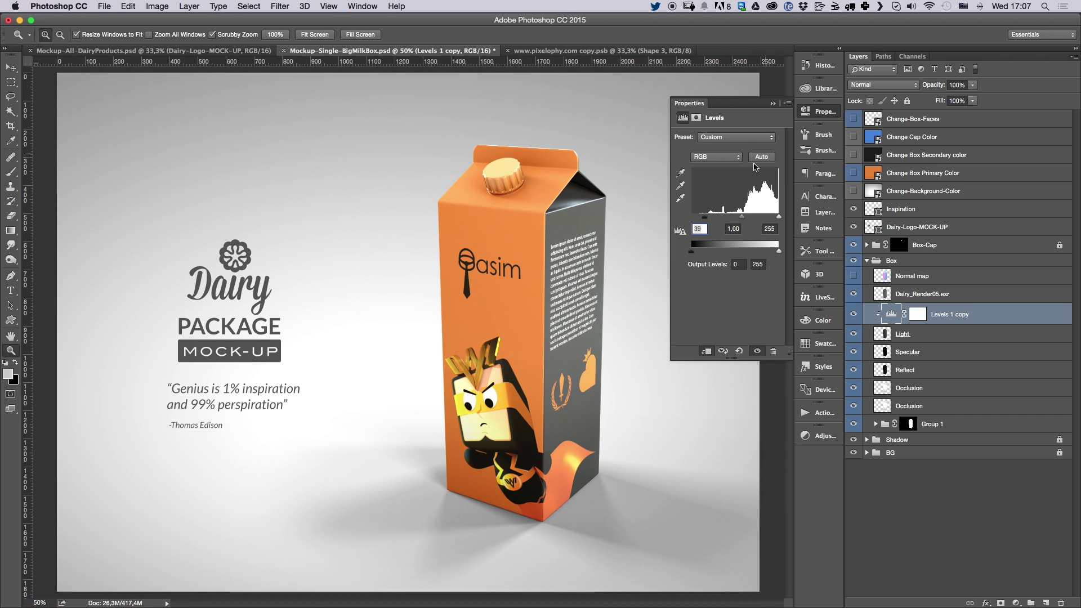
Try a black input level of 62 on the Levels adjustment, and revert the levels changes through the document history.
{"action": "mouse_move", "coordinate": [710, 220]}
{"action": "left_mouse_down"}
{"action": "mouse_move", "coordinate": [738, 220]}
{"action": "mouse_move", "coordinate": [714, 221]}
{"action": "left_mouse_up"}
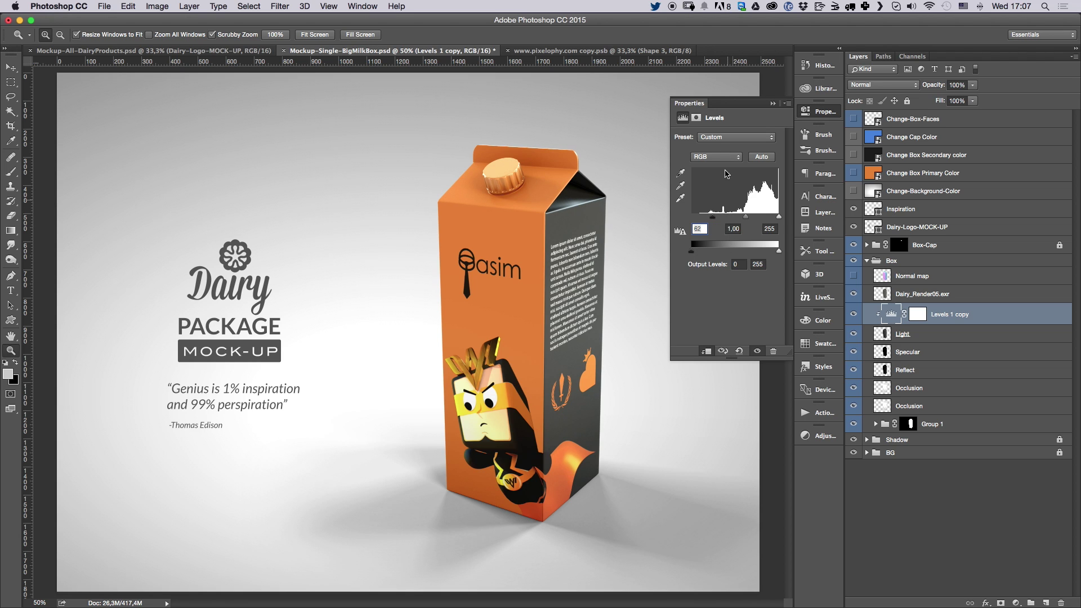
{"action": "left_click", "coordinate": [824, 66]}
{"action": "left_click", "coordinate": [682, 233]}
{"action": "left_click", "coordinate": [820, 70]}
Set the Specular layer's blend mode to Linear Dodge (Add) for stronger highlights on the box edges.
{"action": "left_click", "coordinate": [953, 354]}
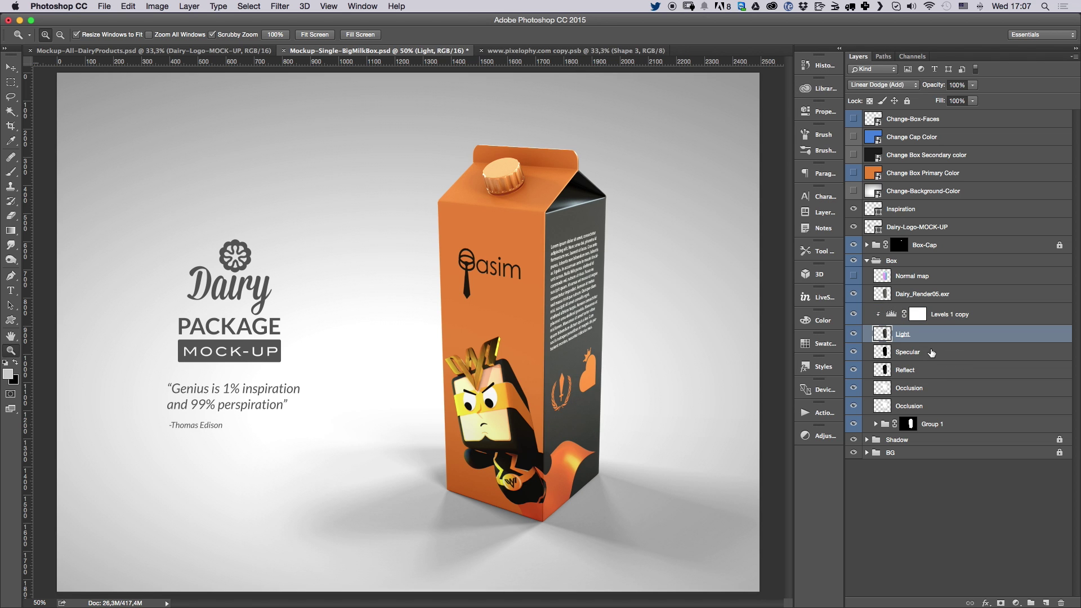
{"action": "left_click", "coordinate": [555, 212]}
{"action": "left_click", "coordinate": [555, 212]}
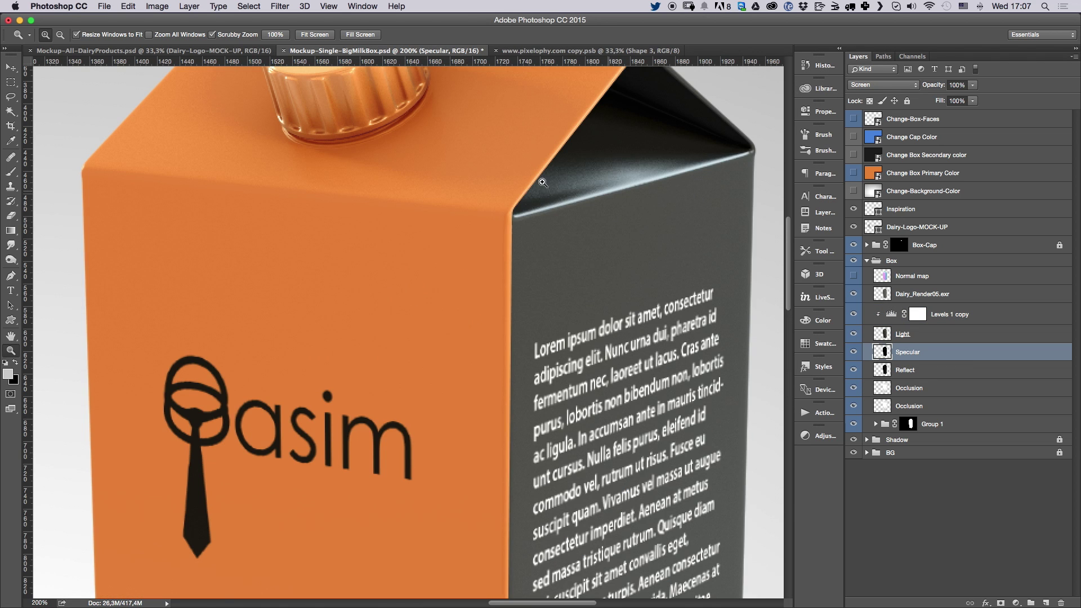
{"action": "left_click_drag", "start_coordinate": [589, 228], "coordinate": [597, 266]}
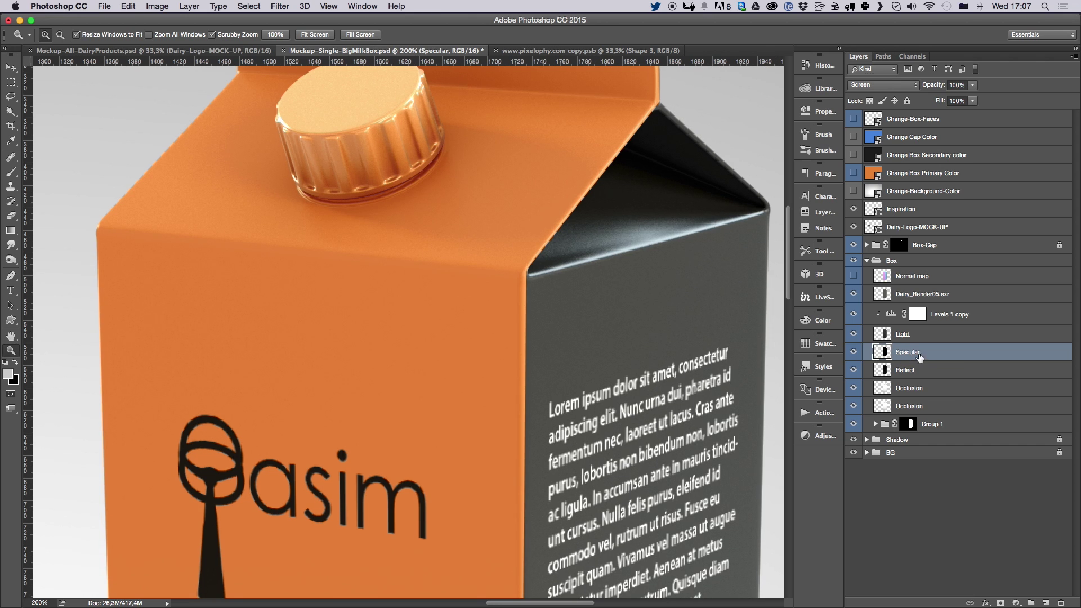
{"action": "left_click", "coordinate": [883, 85]}
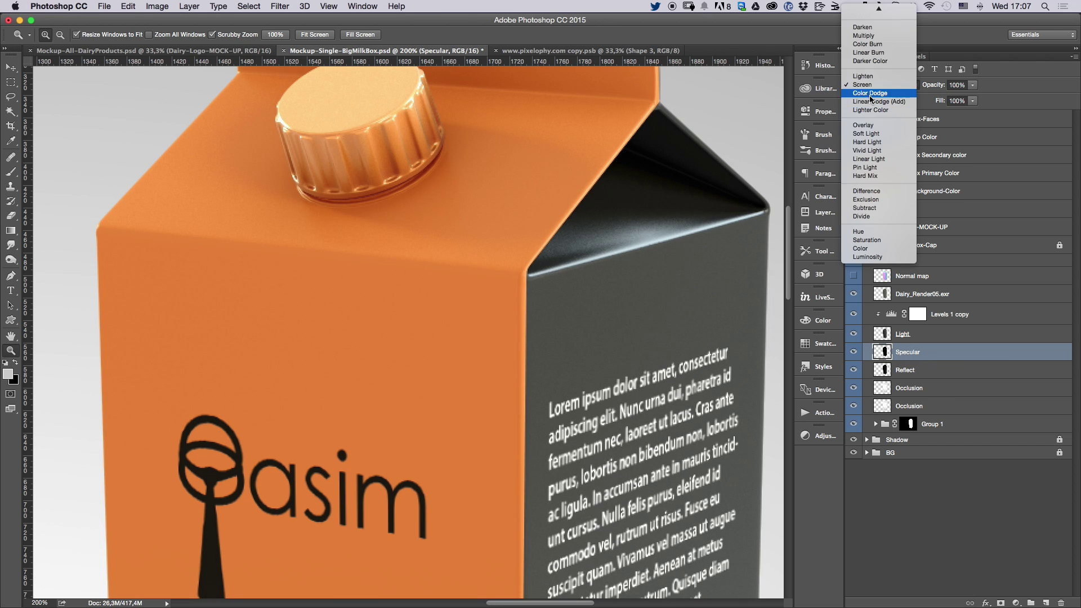
{"action": "left_click", "coordinate": [881, 105]}
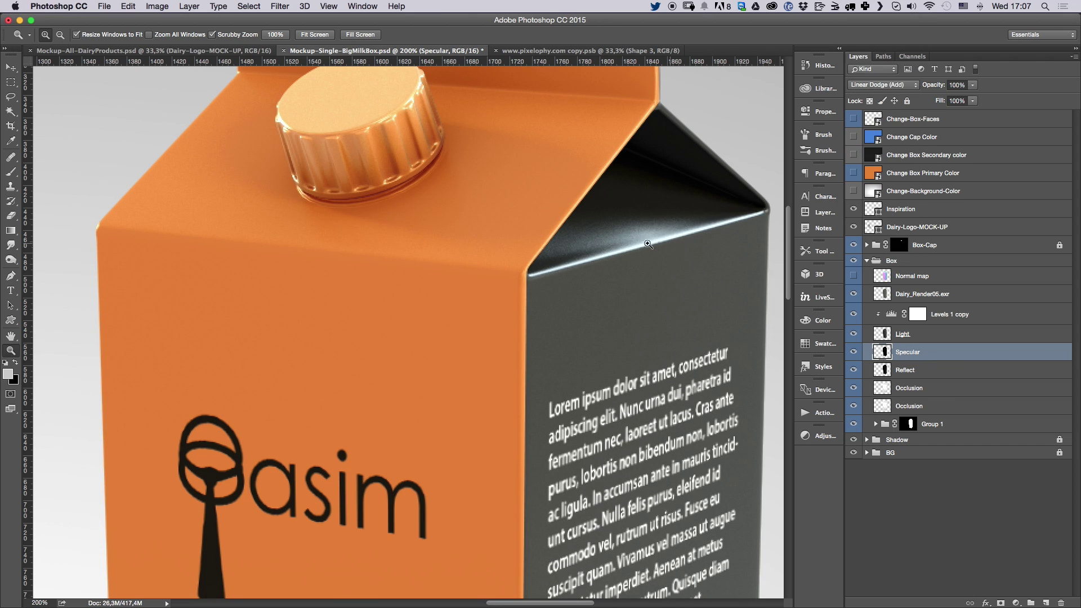
Switch the Specular layer's blend mode away and back to Linear Dodge (Add) to compare the highlights.
{"action": "left_click", "coordinate": [883, 84]}
{"action": "left_click", "coordinate": [879, 67]}
{"action": "left_click", "coordinate": [886, 86]}
{"action": "left_click", "coordinate": [882, 102]}
Duplicate the Specular layer as Specular copy within the same document.
{"action": "right_click", "coordinate": [939, 354]}
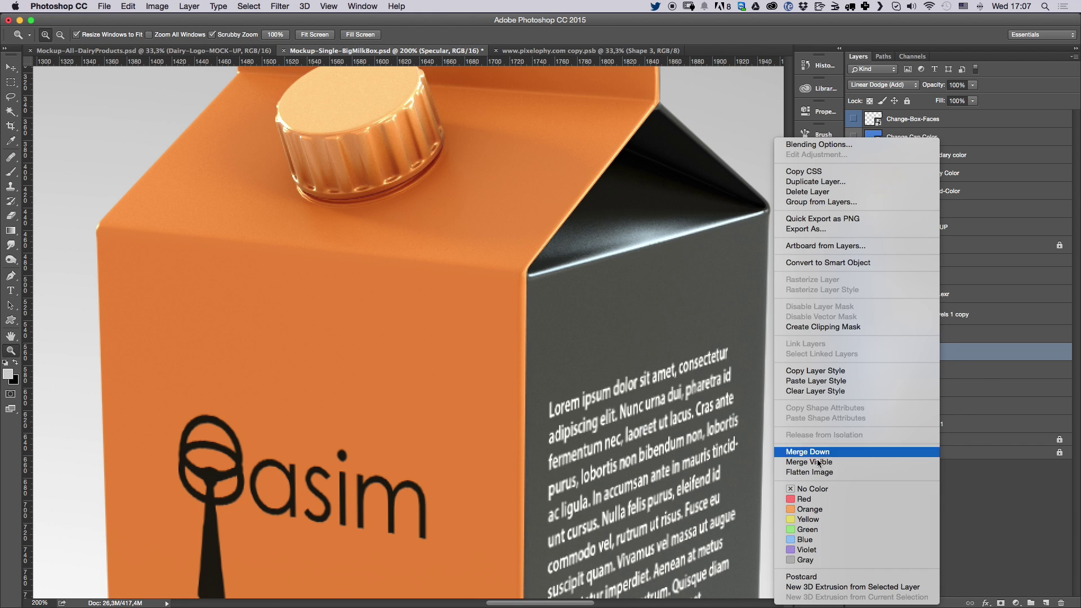
{"action": "left_click", "coordinate": [822, 181]}
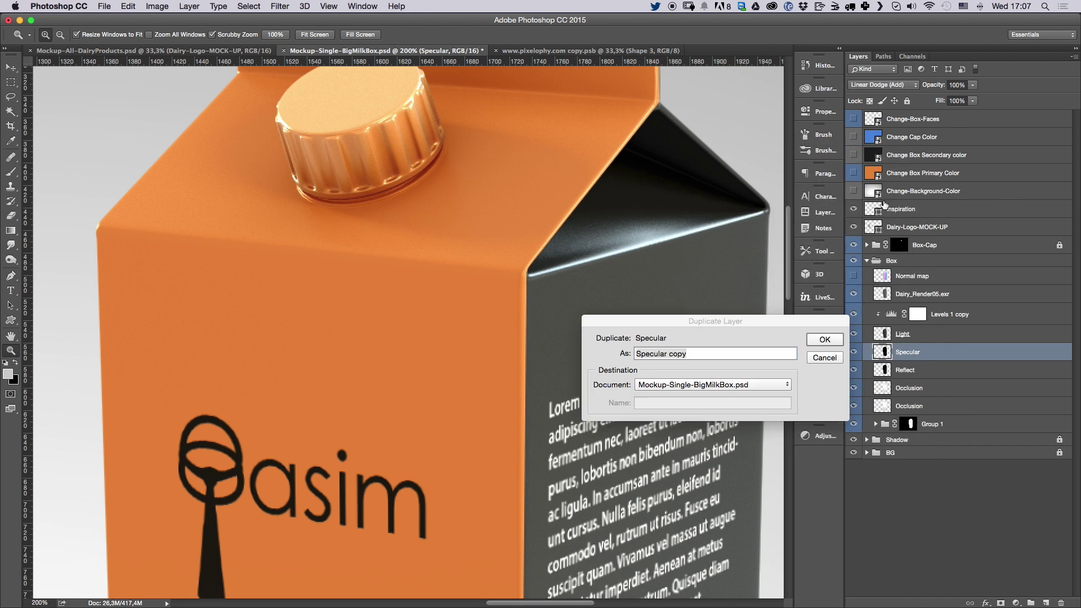
{"action": "key", "text": "Return"}
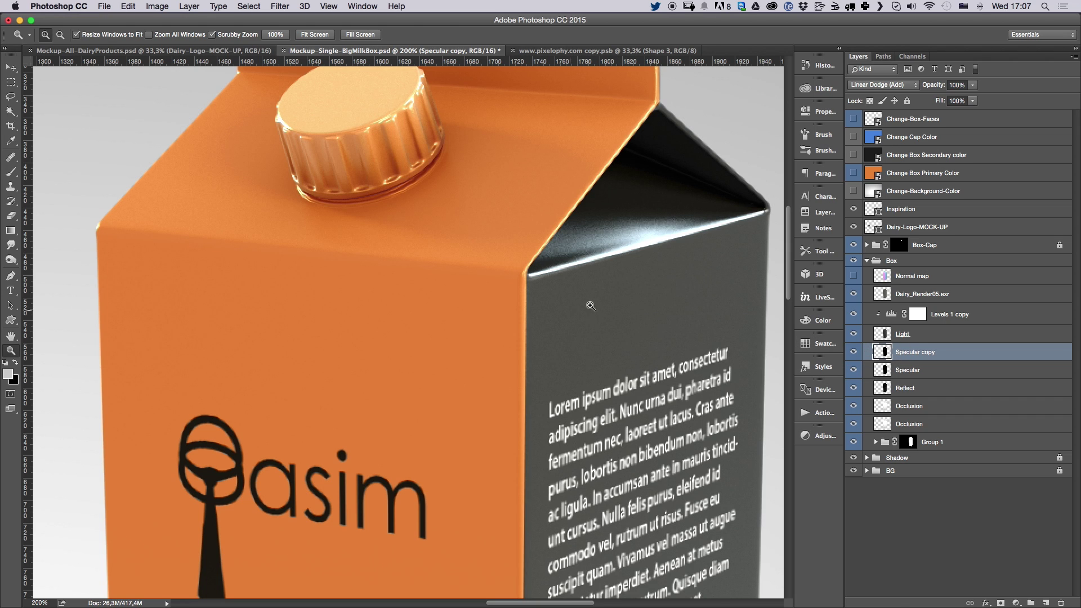
Apply a Gaussian Blur to the Specular copy layer to spread its highlights, adjusting the radius with the preview on.
{"action": "left_click", "coordinate": [280, 7]}
{"action": "mouse_move", "coordinate": [321, 140]}
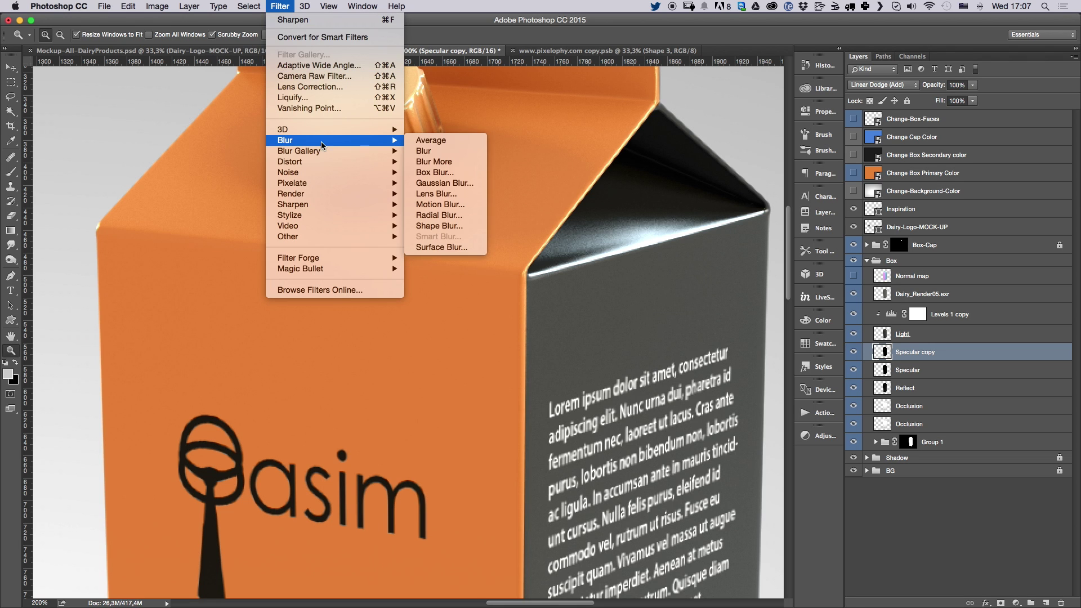
{"action": "left_click", "coordinate": [444, 183]}
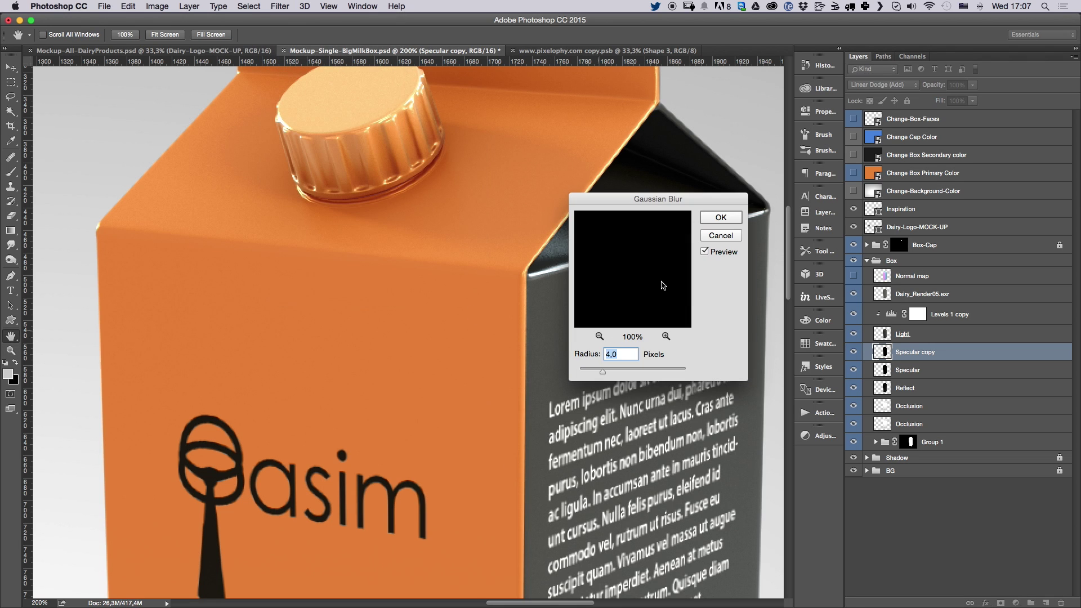
{"action": "left_click_drag", "start_coordinate": [696, 202], "coordinate": [369, 218]}
{"action": "left_click_drag", "start_coordinate": [278, 388], "coordinate": [292, 392]}
{"action": "key", "text": "Return"}
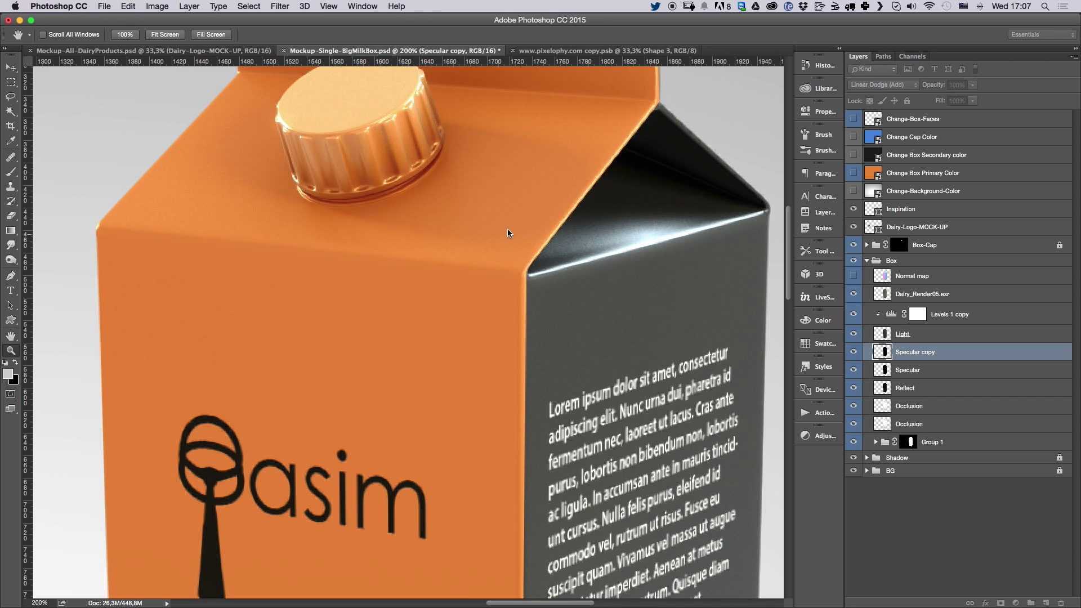
Set the Specular copy layer's blend mode to Screen and check the highlights with the layer off and on.
{"action": "left_click", "coordinate": [872, 84]}
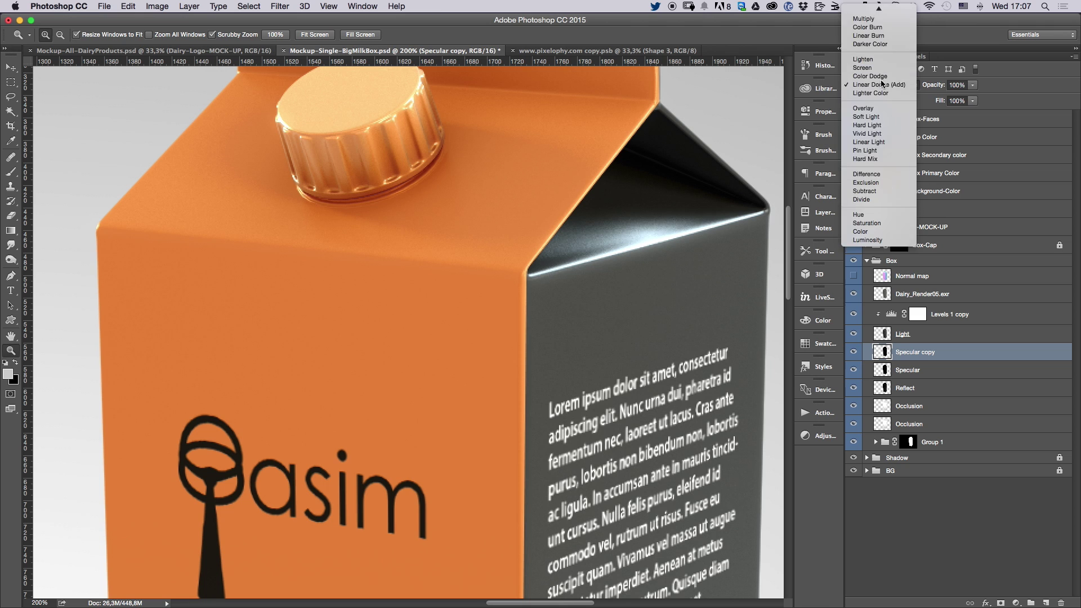
{"action": "left_click", "coordinate": [875, 69]}
{"action": "left_click", "coordinate": [854, 355]}
{"action": "left_click", "coordinate": [853, 355]}
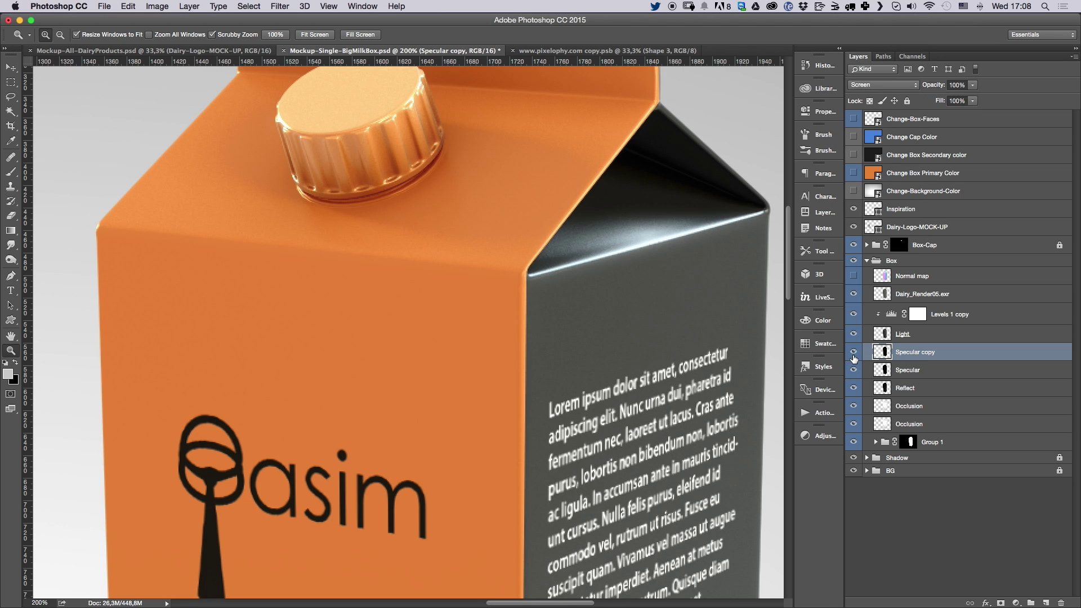
Compare the whole upper box with the Specular copy layer repeatedly shown and hidden, and leave it hidden.
{"action": "key", "text": "super+minus"}
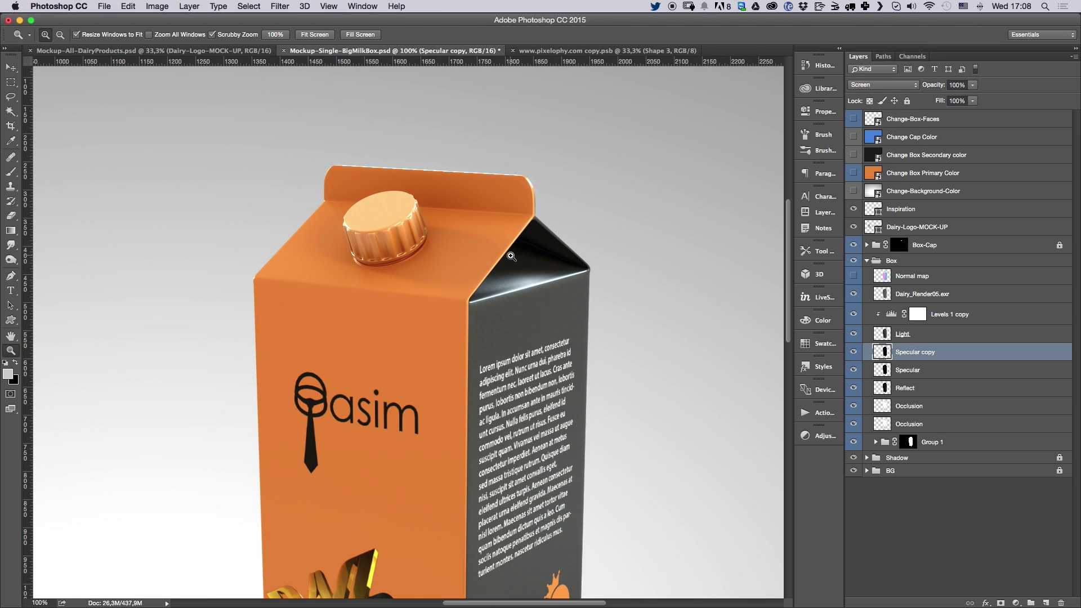
{"action": "left_click", "coordinate": [853, 353]}
{"action": "left_click", "coordinate": [853, 353]}
{"action": "left_click", "coordinate": [854, 353]}
{"action": "left_click", "coordinate": [855, 354]}
{"action": "left_click", "coordinate": [854, 354]}
{"action": "left_click", "coordinate": [854, 353]}
{"action": "left_click", "coordinate": [853, 355]}
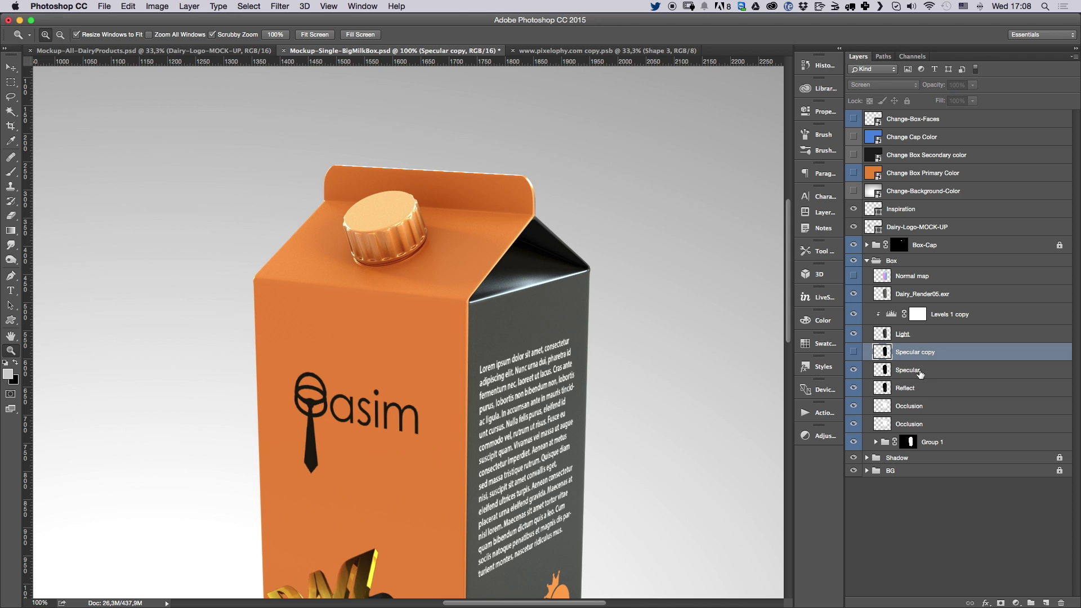
Select the Reflect layer and toggle its visibility to examine the reflections on the upper part of the box.
{"action": "left_click", "coordinate": [890, 396]}
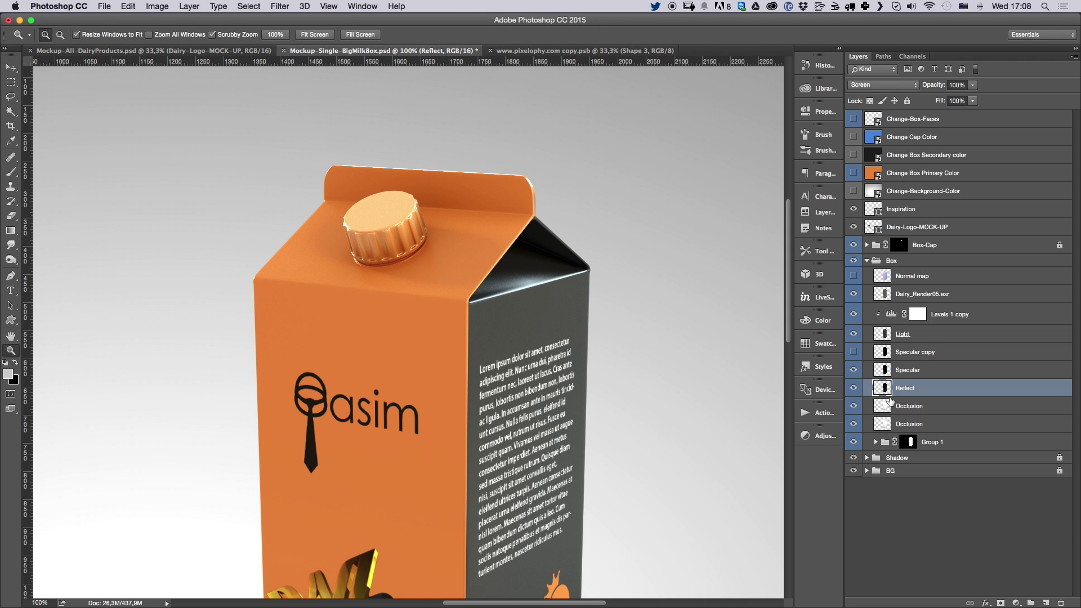
{"action": "key", "text": "super+plus"}
{"action": "scroll", "coordinate": [638, 380], "scroll_direction": "down", "scroll_amount": 10}
{"action": "scroll", "coordinate": [638, 380], "scroll_direction": "up", "scroll_amount": 10}
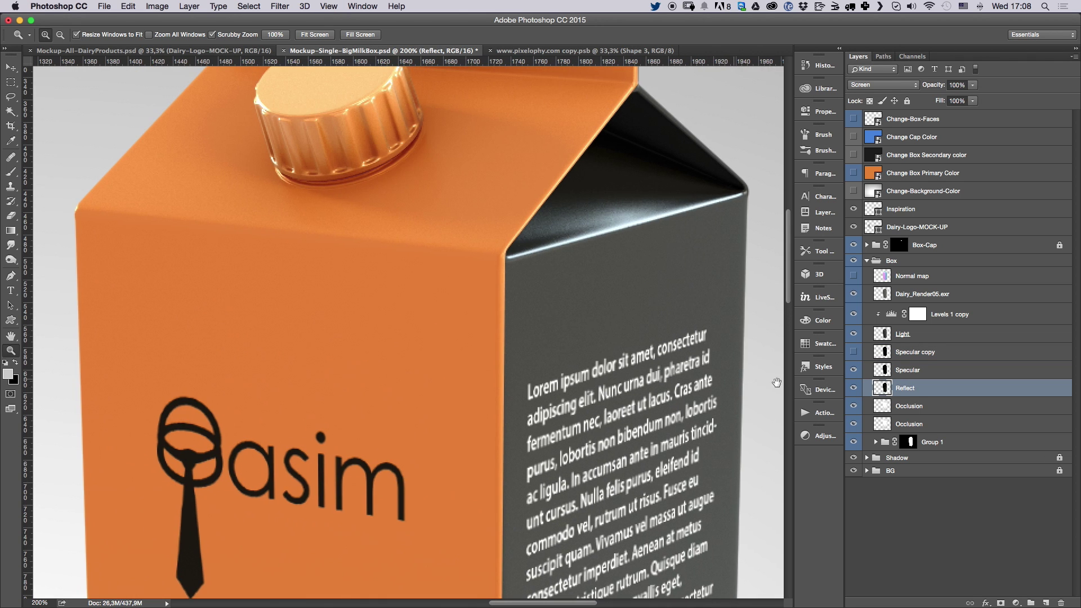
{"action": "left_click", "coordinate": [853, 389]}
{"action": "left_click", "coordinate": [853, 389]}
{"action": "left_click", "coordinate": [853, 389]}
{"action": "left_click", "coordinate": [853, 390]}
Set the Reflect layer's blend mode to Linear Dodge (Add) and compare the box with the layer off and on.
{"action": "left_click", "coordinate": [883, 84]}
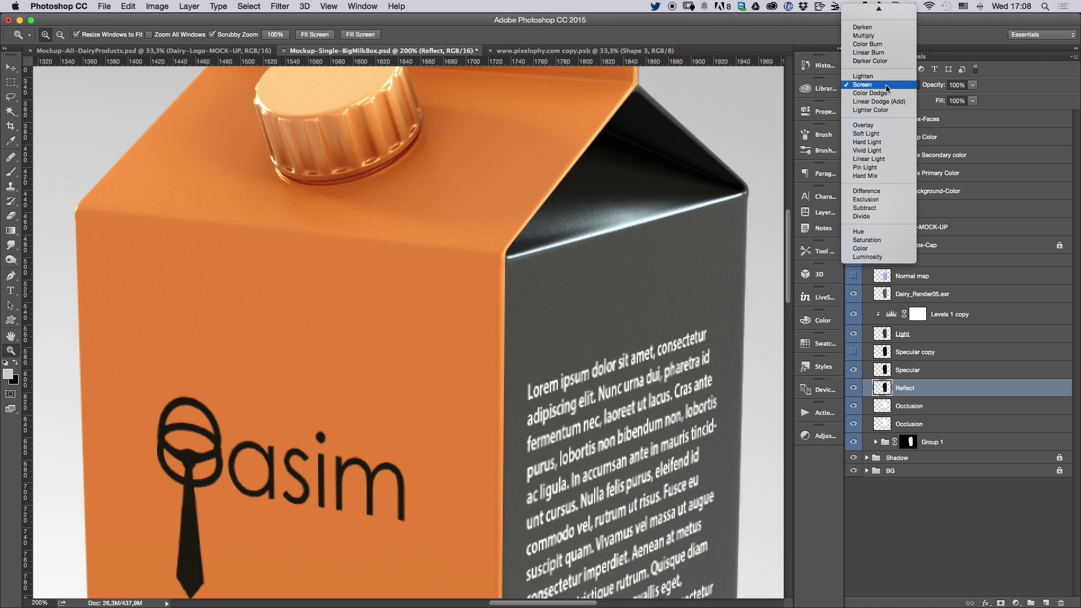
{"action": "left_click", "coordinate": [879, 105]}
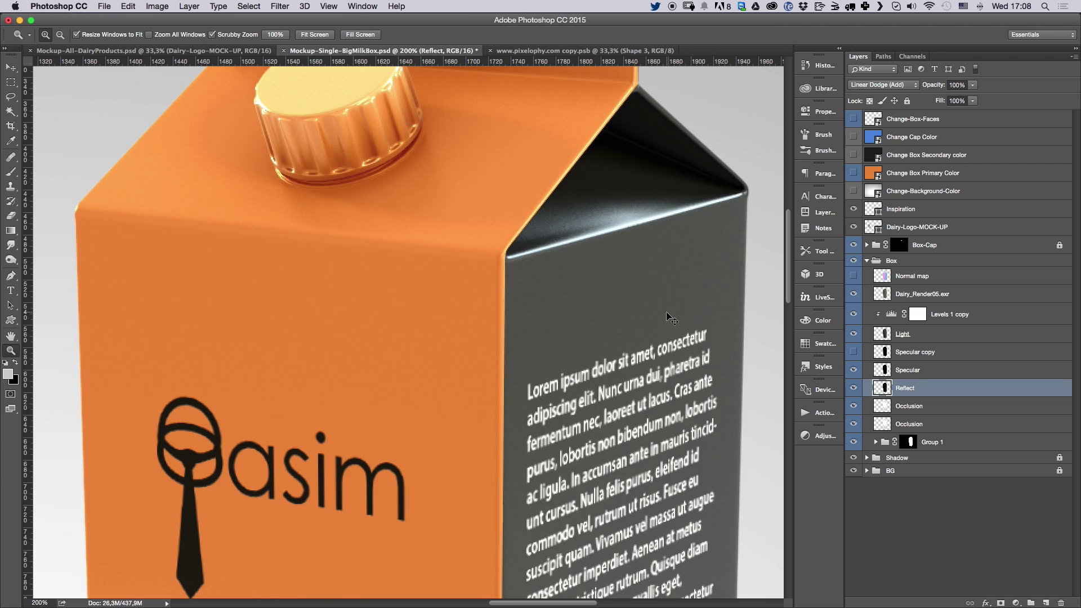
{"action": "key", "text": "super+minus"}
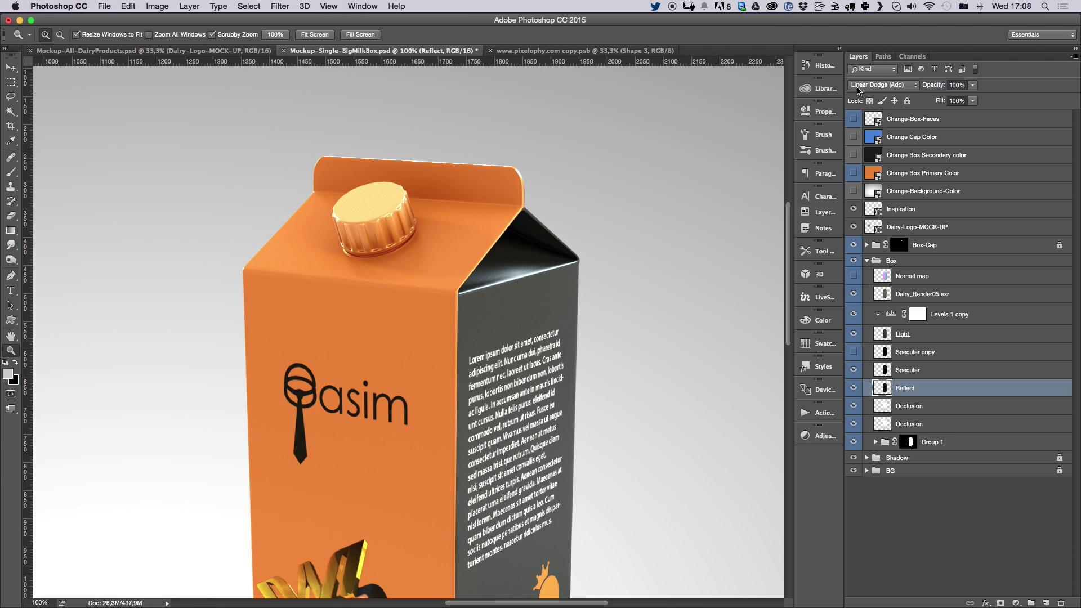
{"action": "left_click", "coordinate": [854, 391]}
{"action": "left_click", "coordinate": [854, 390]}
{"action": "left_click", "coordinate": [854, 392]}
{"action": "left_click", "coordinate": [854, 393]}
Duplicate the Reflect layer as Reflect copy within the same document.
{"action": "scroll", "coordinate": [544, 422], "scroll_direction": "down", "scroll_amount": 4}
{"action": "scroll", "coordinate": [543, 423], "scroll_direction": "left", "scroll_amount": 2}
{"action": "scroll", "coordinate": [543, 423], "scroll_direction": "up", "scroll_amount": 3}
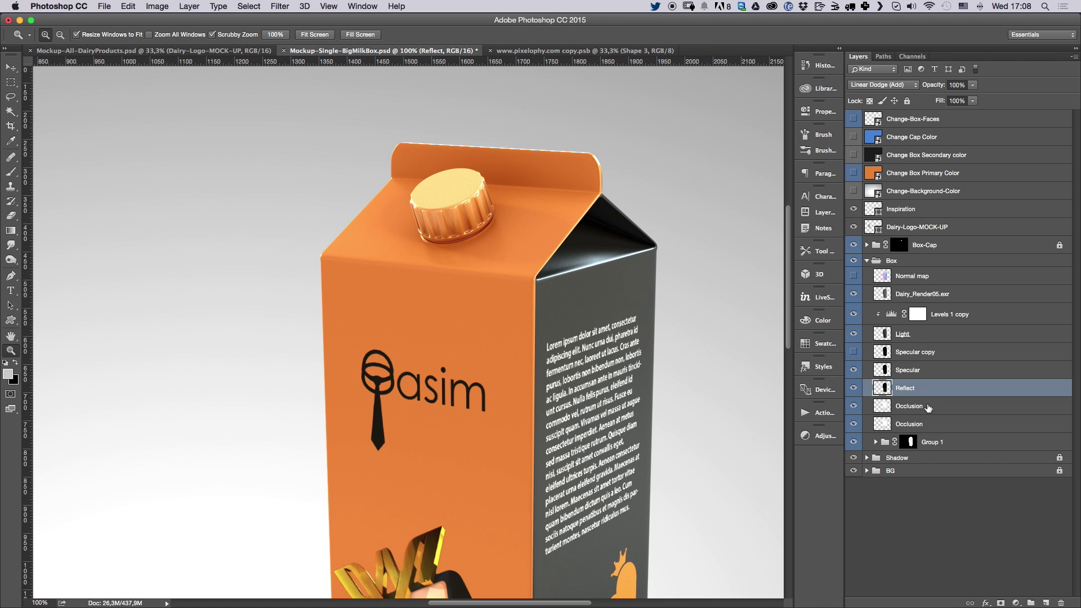
{"action": "right_click", "coordinate": [936, 392]}
{"action": "left_click", "coordinate": [844, 181]}
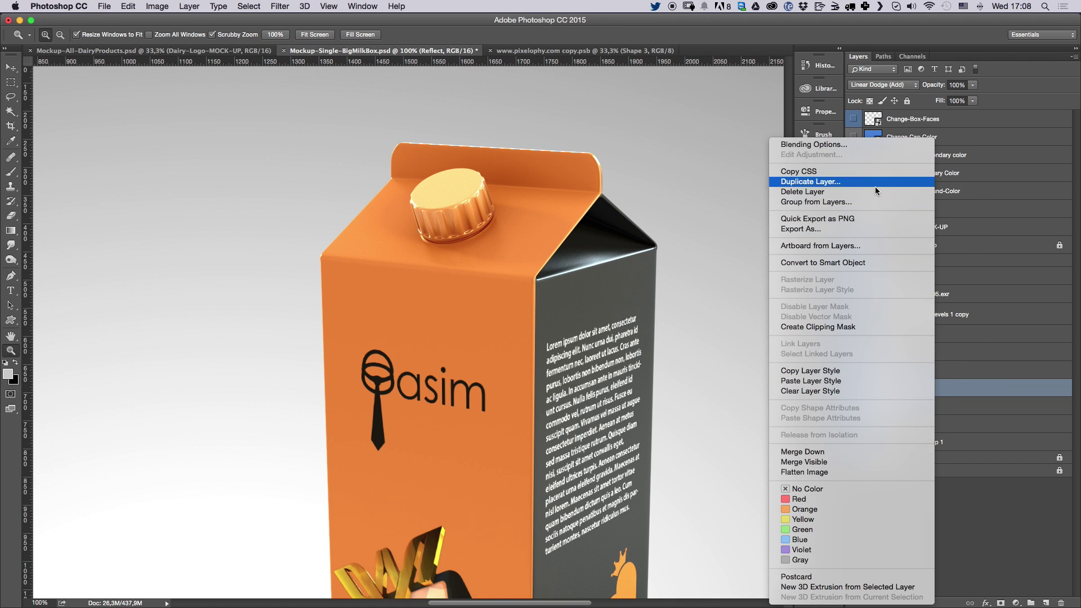
{"action": "left_click", "coordinate": [837, 344]}
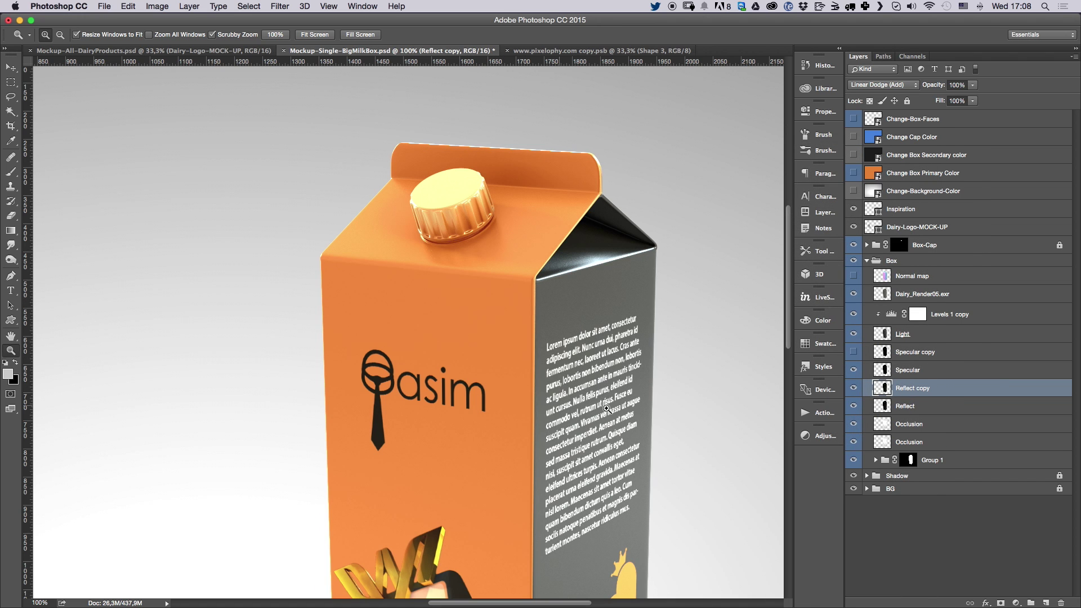
Compare the box's reflections with the Reflect copy layer shown and hidden, and delete that duplicate layer.
{"action": "scroll", "coordinate": [635, 242], "scroll_direction": "down", "scroll_amount": 5}
{"action": "scroll", "coordinate": [635, 242], "scroll_direction": "left", "scroll_amount": 1}
{"action": "scroll", "coordinate": [635, 243], "scroll_direction": "down", "scroll_amount": 3}
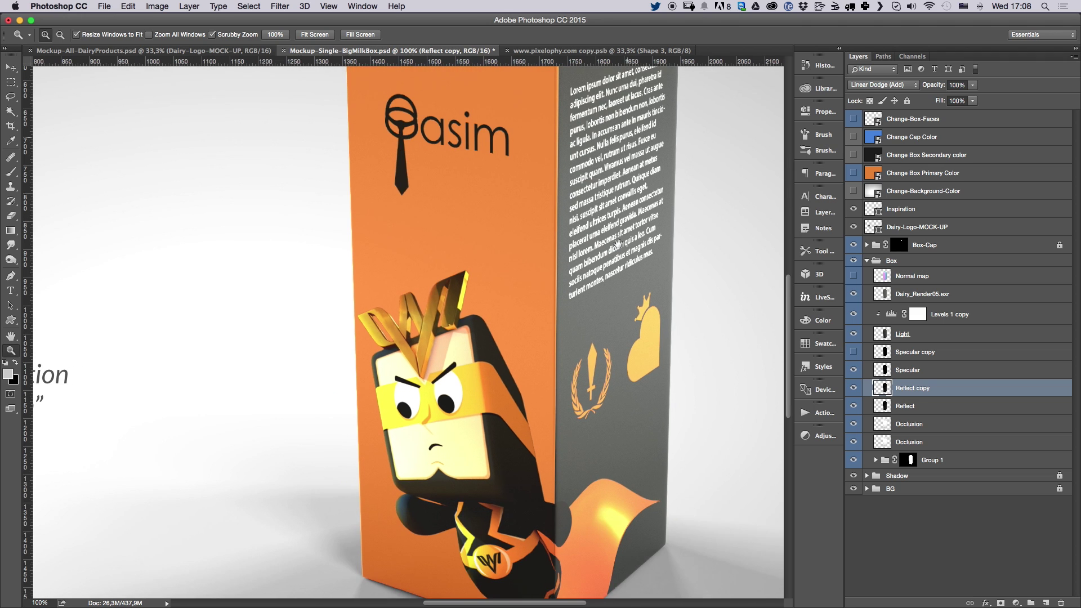
{"action": "scroll", "coordinate": [635, 243], "scroll_direction": "up", "scroll_amount": 7}
{"action": "left_click", "coordinate": [854, 389]}
{"action": "left_click", "coordinate": [854, 388]}
{"action": "left_click", "coordinate": [854, 388]}
{"action": "left_click", "coordinate": [854, 388]}
{"action": "left_click", "coordinate": [855, 388]}
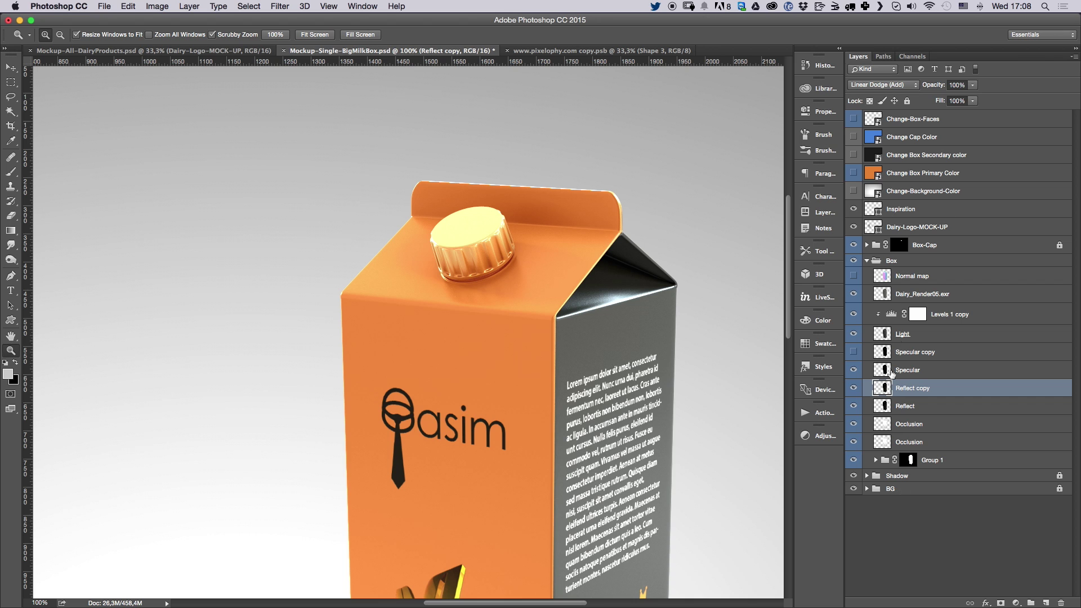
{"action": "key", "text": "Delete"}
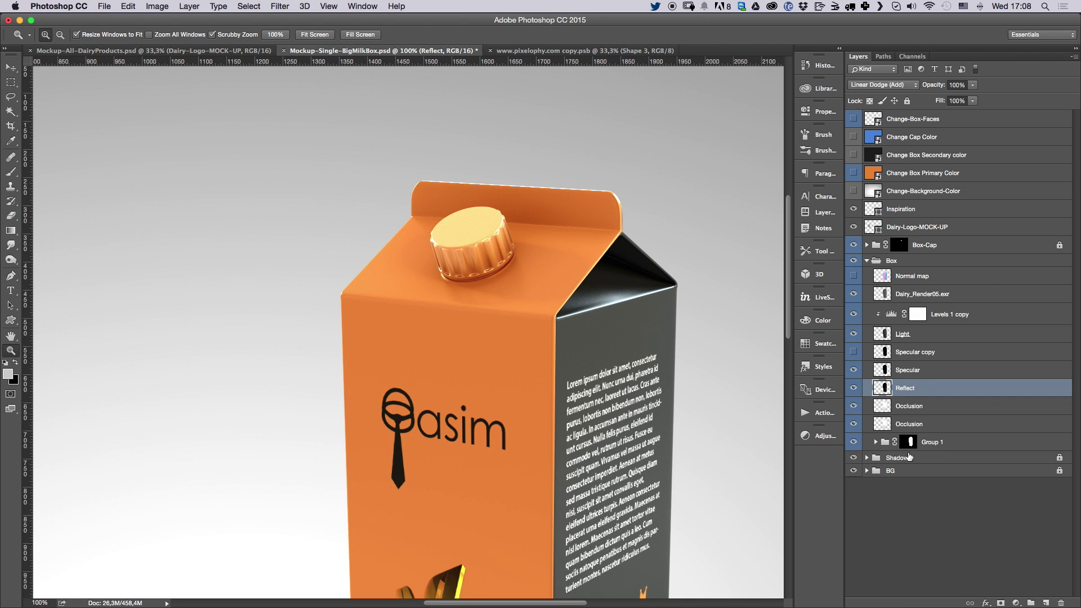
Revert the milk box document to its opening snapshot in the history, and unlock the Box layer group.
{"action": "left_click_drag", "start_coordinate": [598, 323], "coordinate": [587, 23]}
{"action": "left_click", "coordinate": [913, 406]}
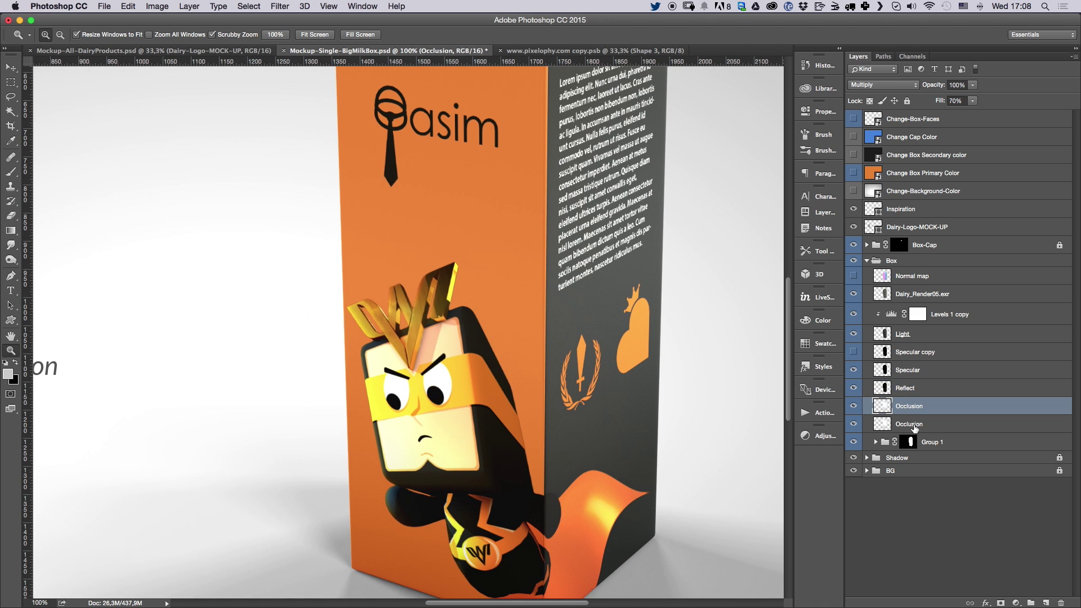
{"action": "scroll", "coordinate": [580, 248], "scroll_direction": "up", "scroll_amount": 5}
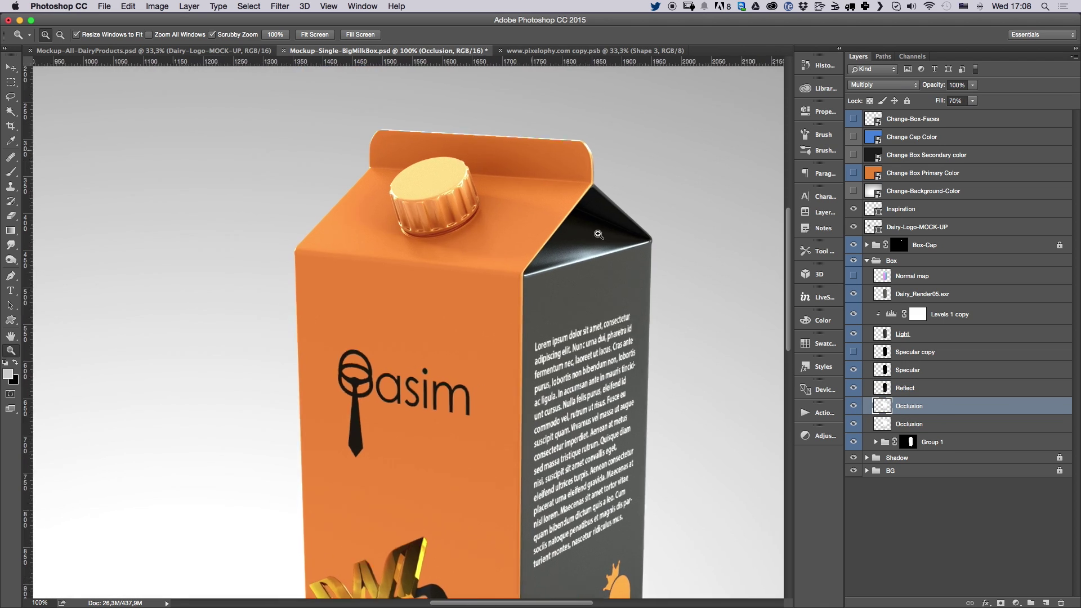
{"action": "left_click", "coordinate": [599, 234]}
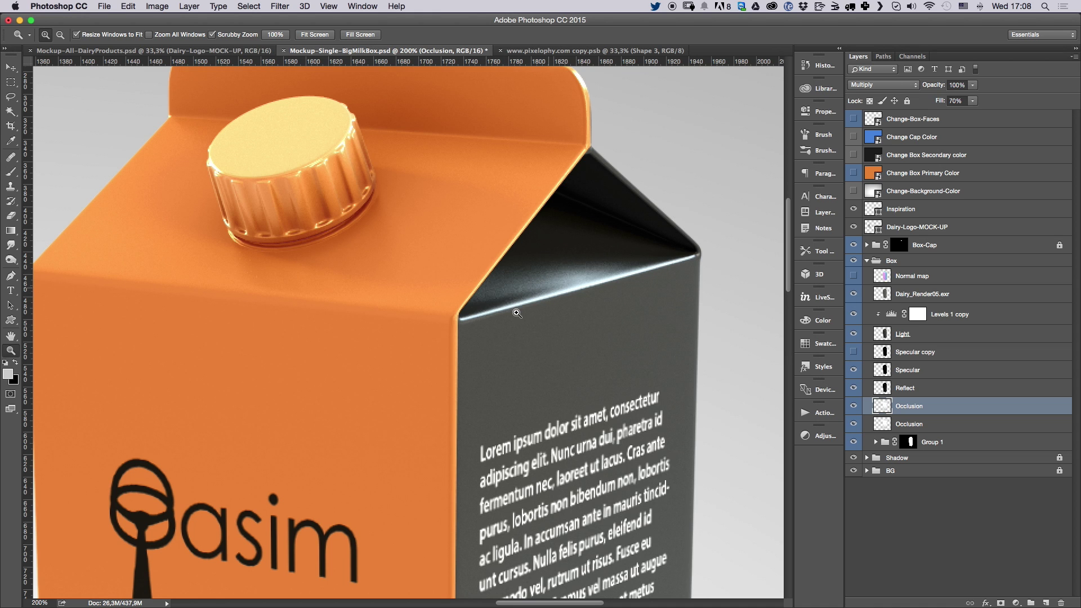
{"action": "left_click", "coordinate": [819, 65]}
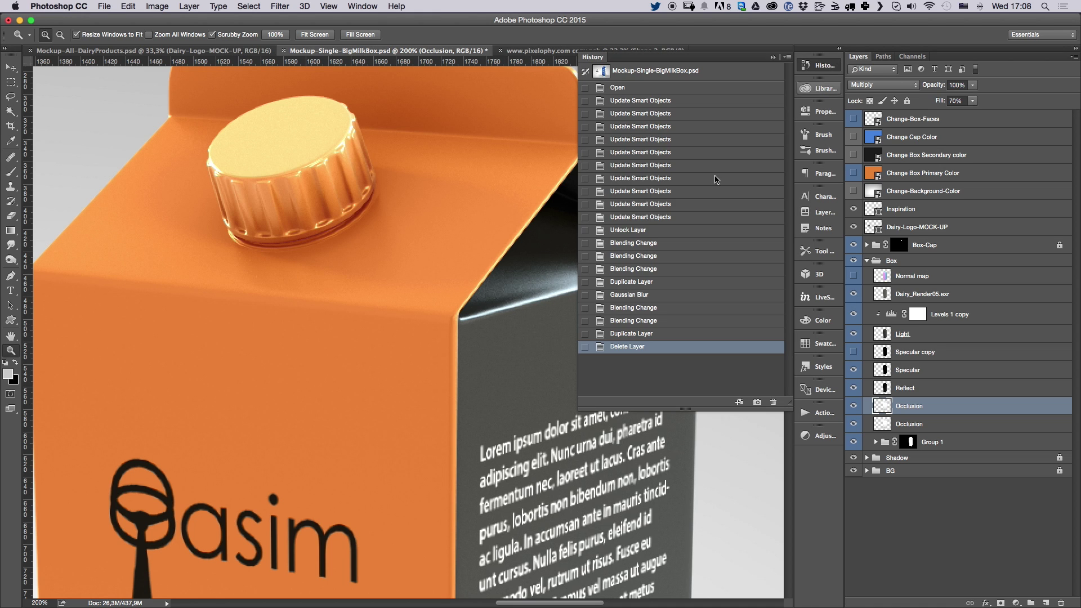
{"action": "left_click", "coordinate": [683, 72]}
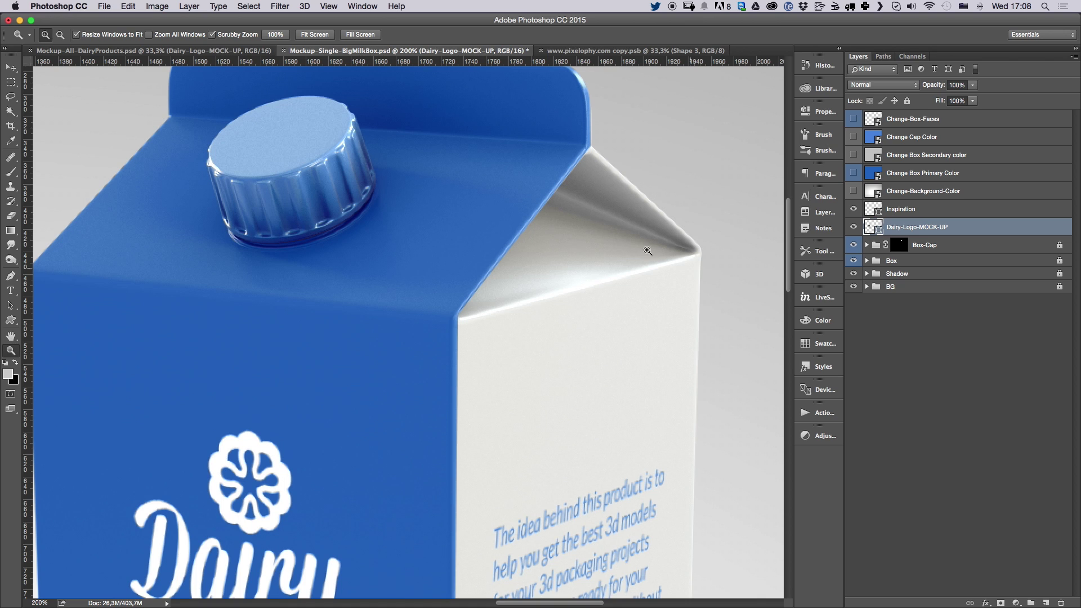
{"action": "left_click", "coordinate": [867, 261]}
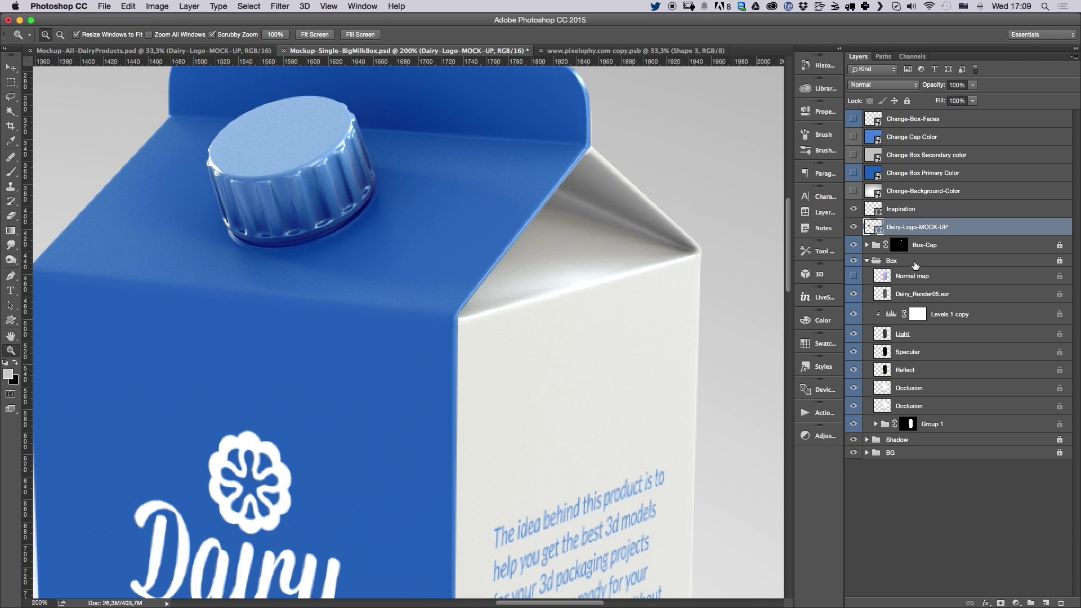
{"action": "left_click", "coordinate": [891, 261]}
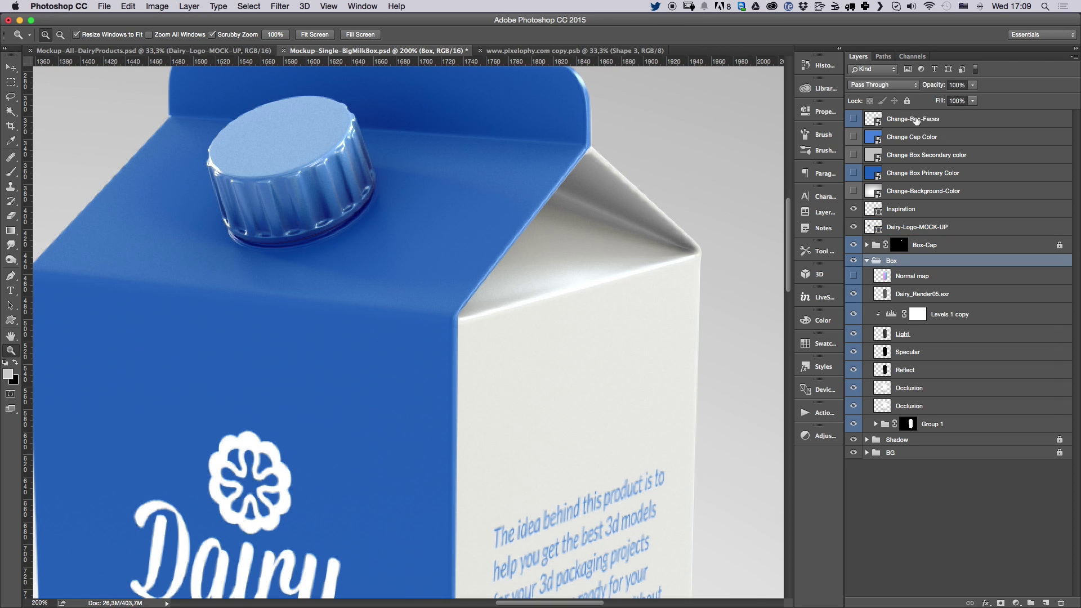
Duplicate the upper Occlusion layer as Occlusion copy, set its fill to 100%, and compare the shading with it off and on.
{"action": "left_click", "coordinate": [897, 391]}
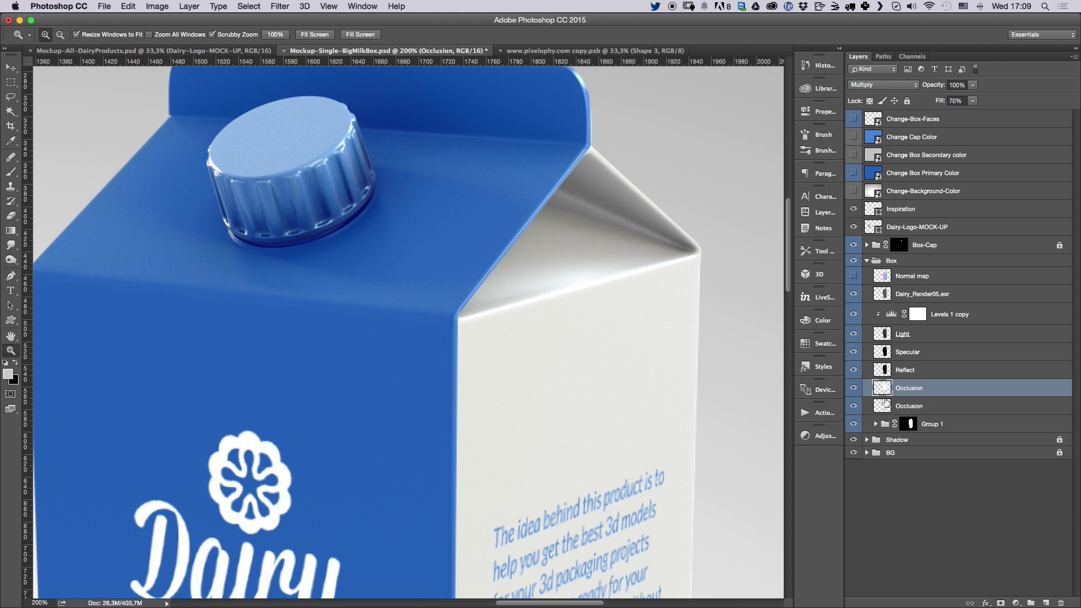
{"action": "right_click", "coordinate": [930, 394]}
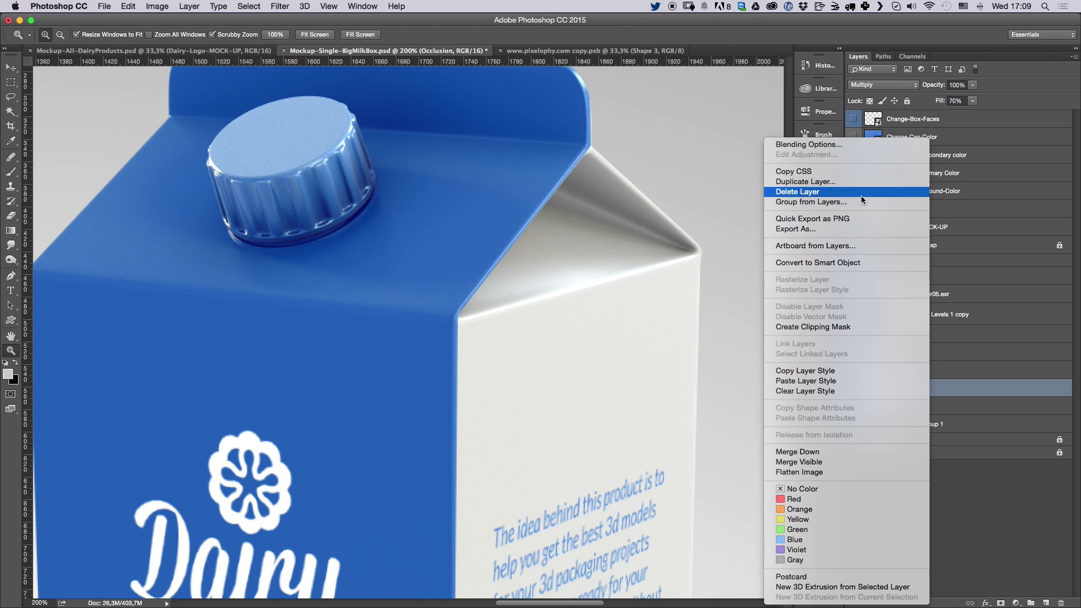
{"action": "left_click", "coordinate": [861, 182]}
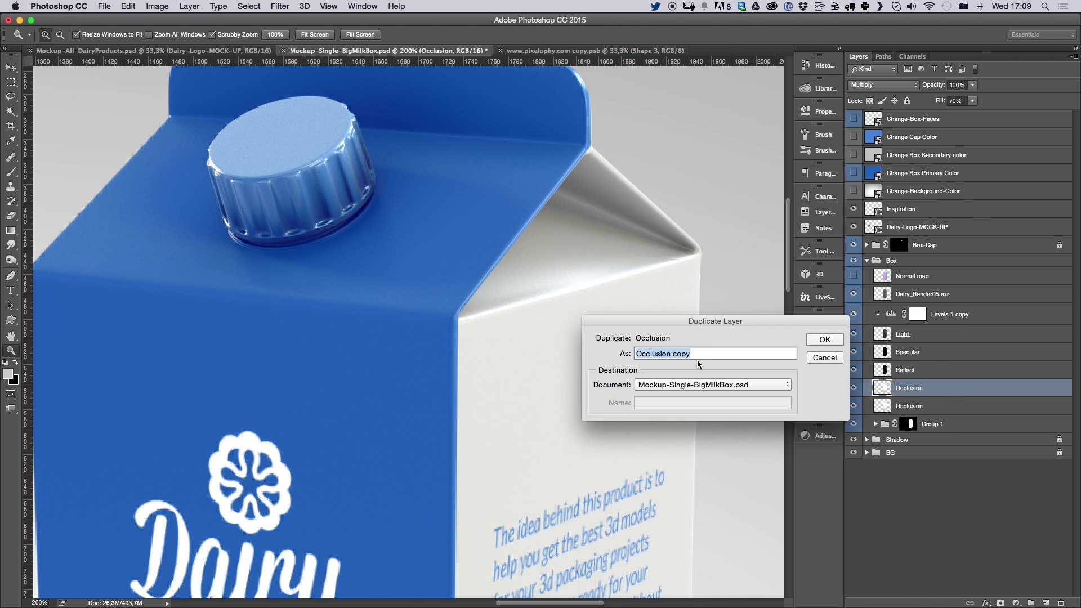
{"action": "left_click", "coordinate": [815, 340]}
{"action": "left_click", "coordinate": [972, 100]}
{"action": "left_click_drag", "start_coordinate": [975, 113], "coordinate": [1006, 119]}
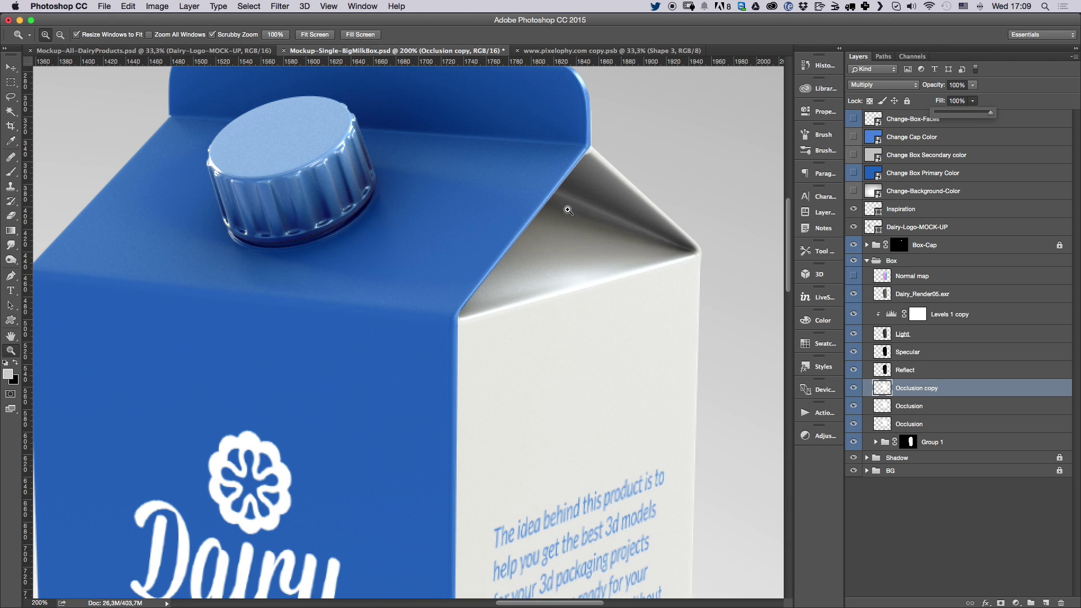
{"action": "left_click", "coordinate": [854, 389]}
{"action": "left_click", "coordinate": [854, 389]}
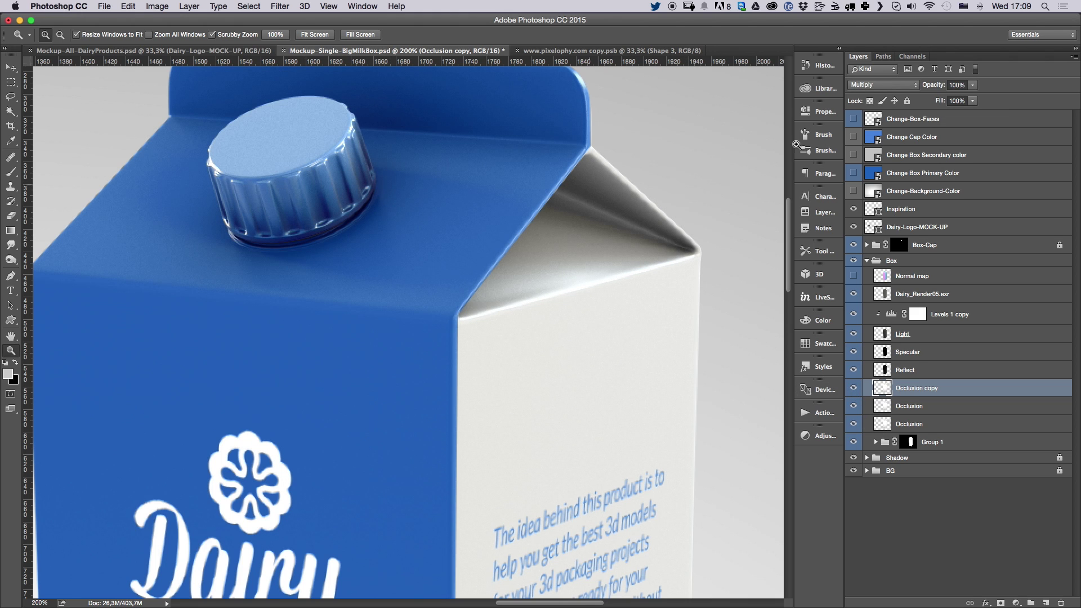
Set the Occlusion copy layer's blend mode to Color Burn and check the shading down to the box's base.
{"action": "left_click", "coordinate": [883, 84]}
{"action": "left_click", "coordinate": [888, 97]}
{"action": "key", "text": "super+minus"}
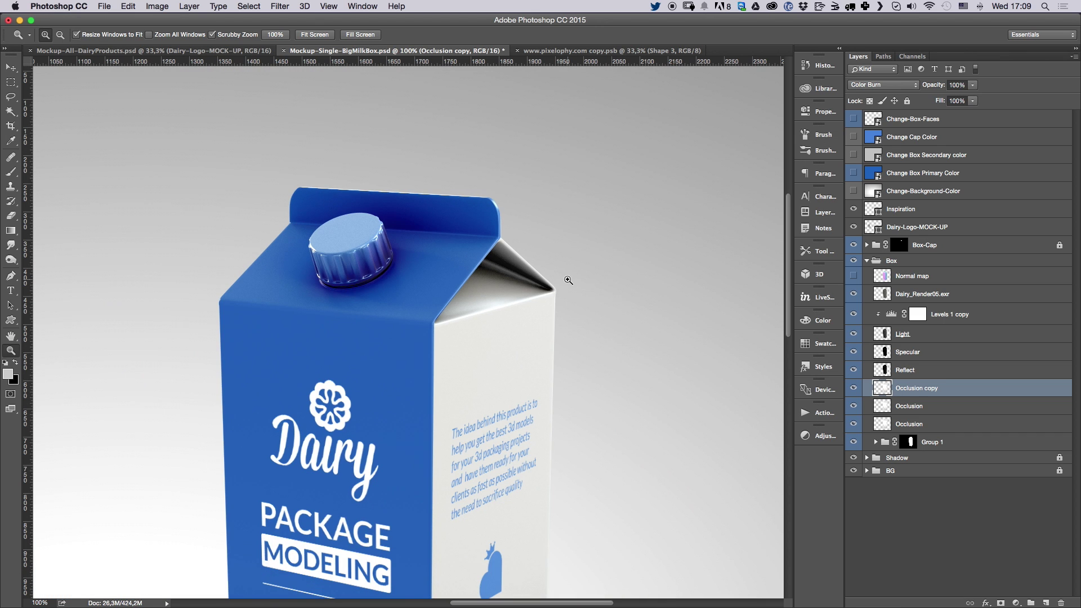
{"action": "scroll", "coordinate": [589, 299], "scroll_direction": "down", "scroll_amount": 10}
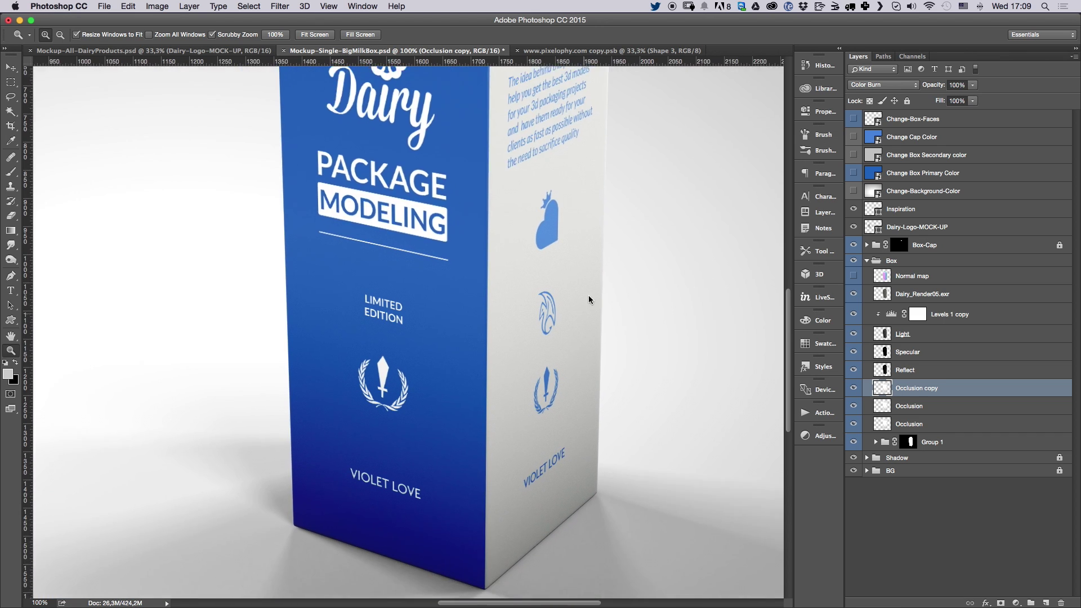
{"action": "scroll", "coordinate": [590, 300], "scroll_direction": "down", "scroll_amount": 5}
Compare the box's shading with the Occlusion copy layer shown and hidden, and delete that duplicate layer.
{"action": "left_click", "coordinate": [854, 389]}
{"action": "left_click", "coordinate": [854, 389]}
{"action": "left_click", "coordinate": [854, 390]}
{"action": "left_click", "coordinate": [854, 389]}
{"action": "scroll", "coordinate": [600, 495], "scroll_direction": "up", "scroll_amount": 10}
{"action": "scroll", "coordinate": [585, 447], "scroll_direction": "up", "scroll_amount": 5}
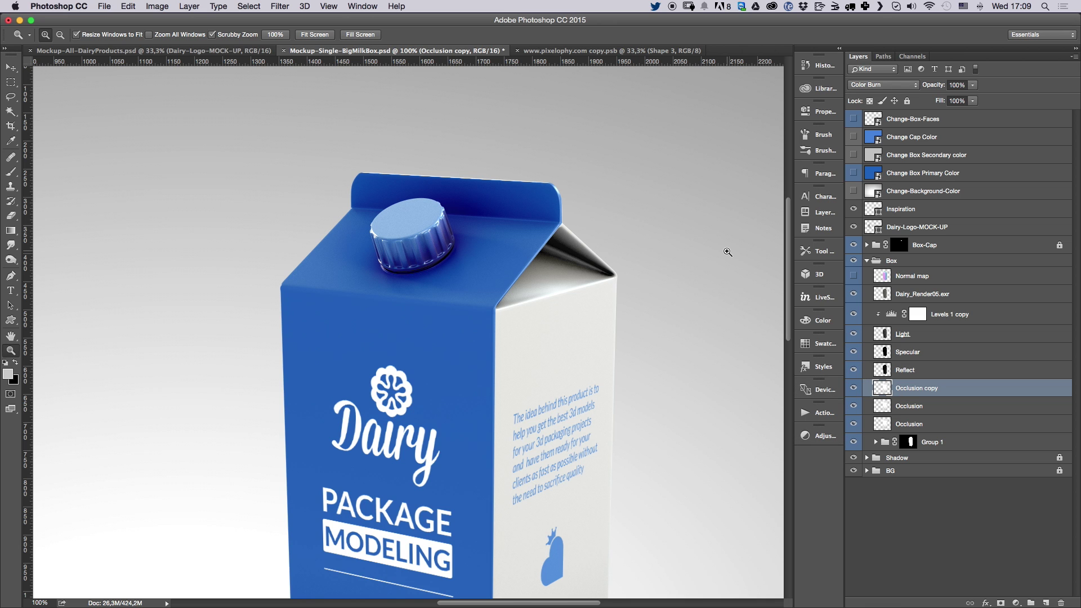
{"action": "key", "text": "super+minus"}
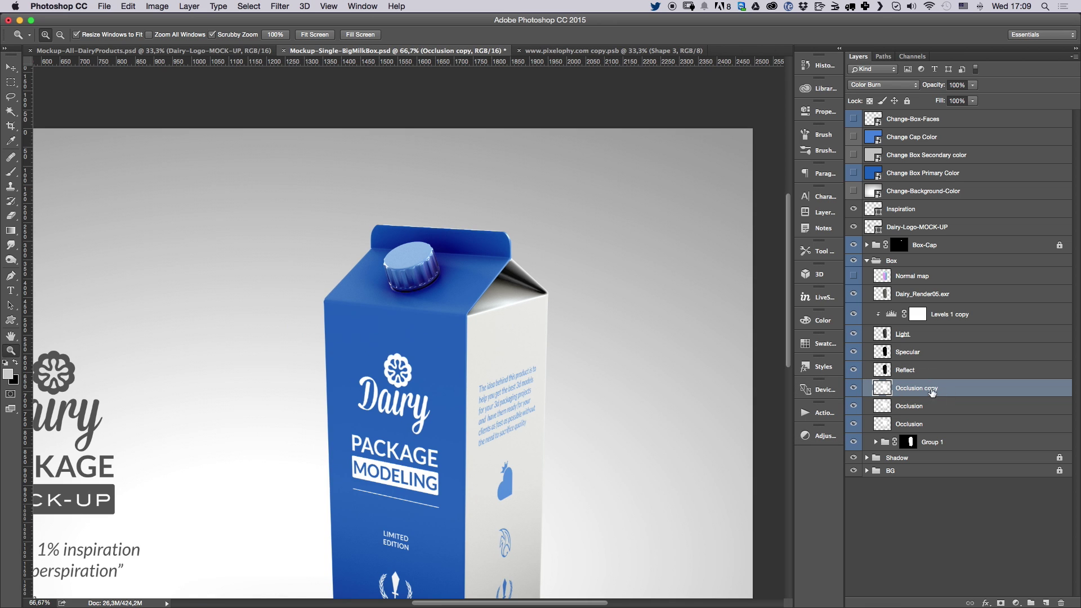
{"action": "key", "text": "BackSpace"}
Try a crimson red fill in the Change Cap Color smart object, saving and closing its contents to update the milk box.
{"action": "left_click", "coordinate": [922, 175]}
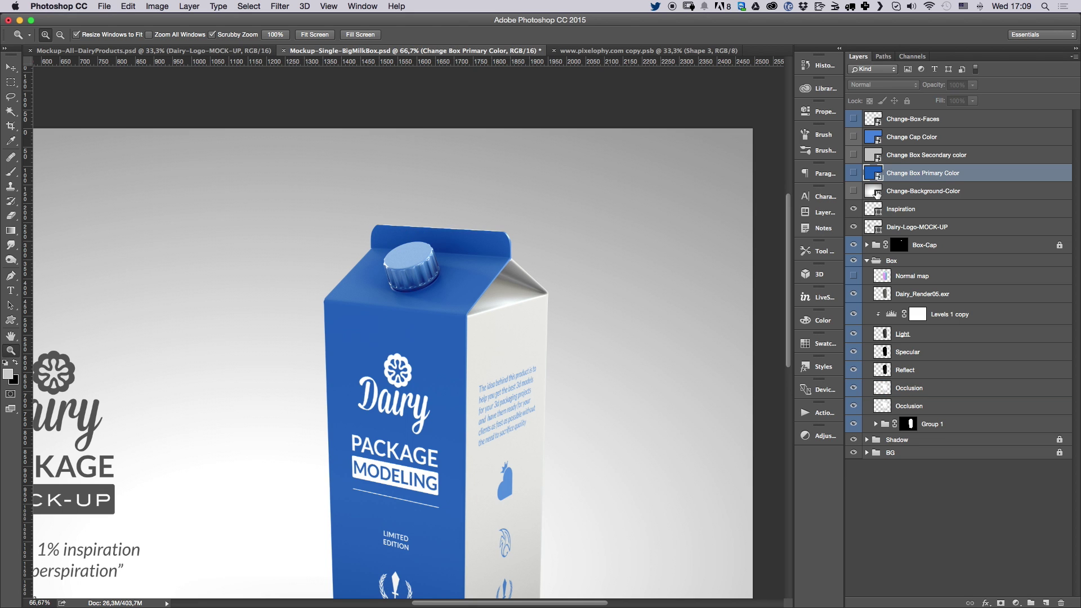
{"action": "left_click", "coordinate": [875, 138]}
{"action": "double_click", "coordinate": [875, 139]}
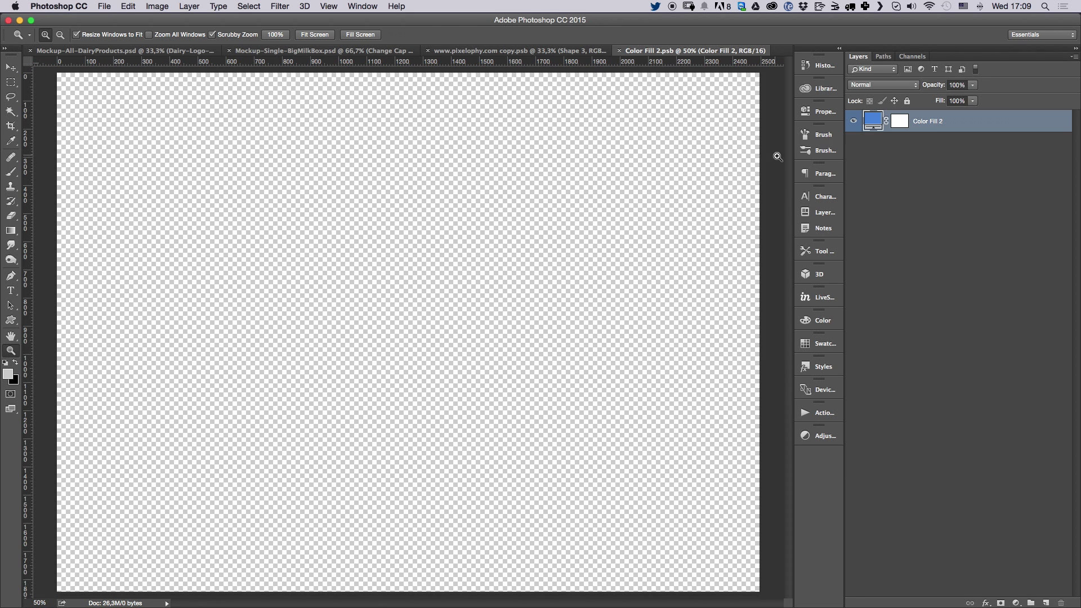
{"action": "double_click", "coordinate": [874, 121]}
{"action": "left_click_drag", "start_coordinate": [556, 230], "coordinate": [549, 166]}
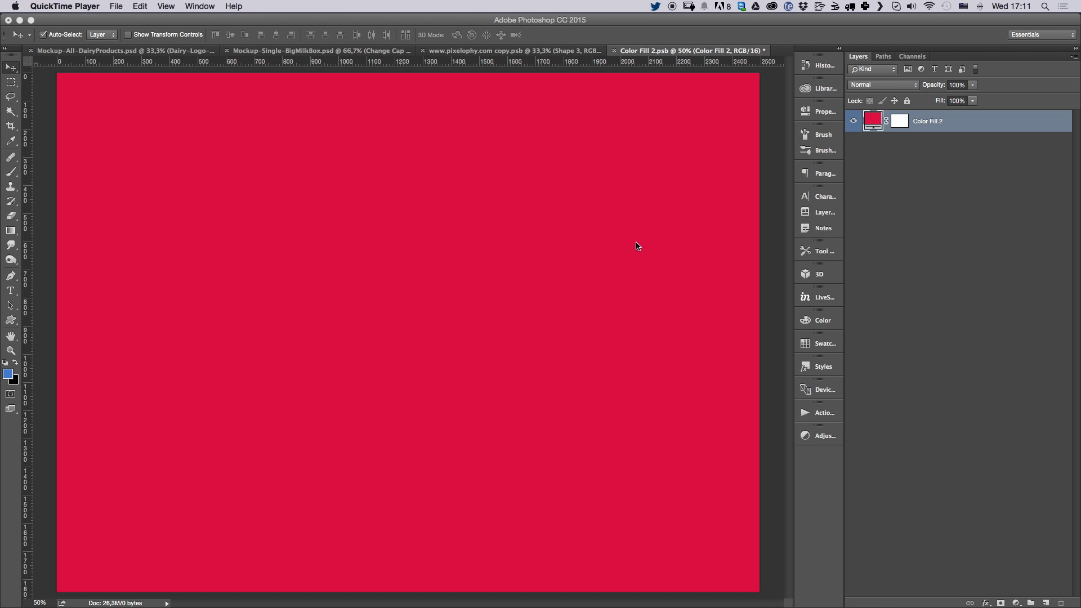
{"action": "left_click", "coordinate": [718, 183]}
{"action": "key", "text": "super+s"}
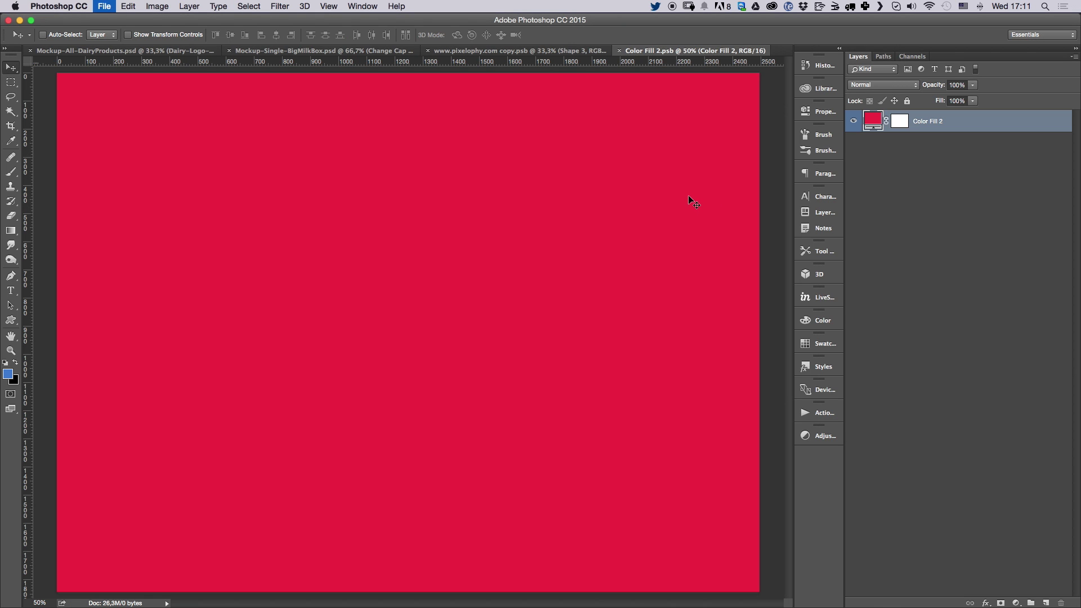
{"action": "key", "text": "super+w"}
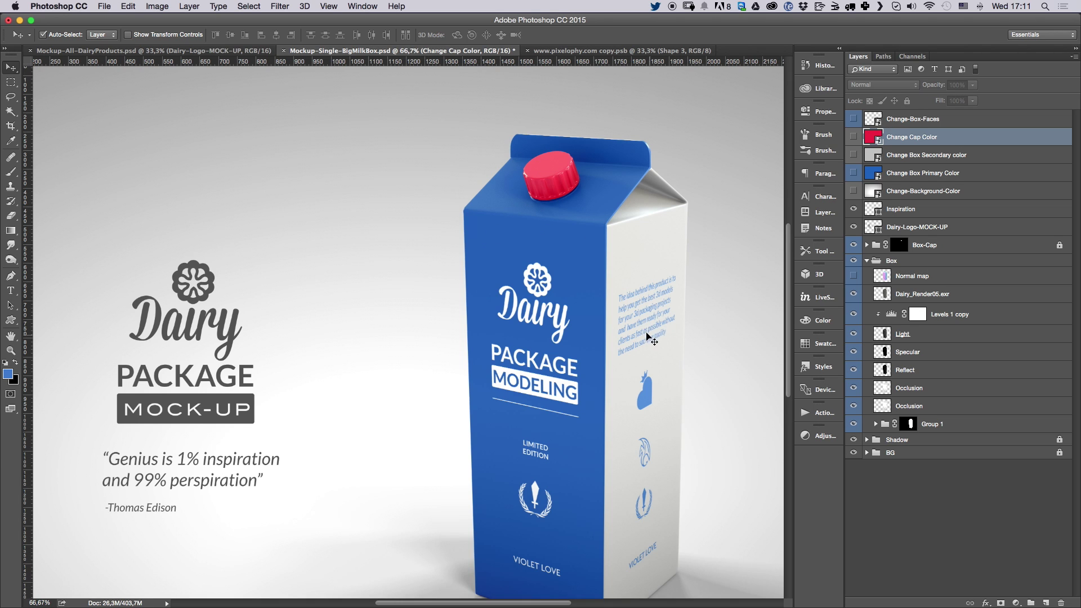
Revert the red cap color in the milk box document's history so the cap is blue again.
{"action": "key", "text": "super+minus"}
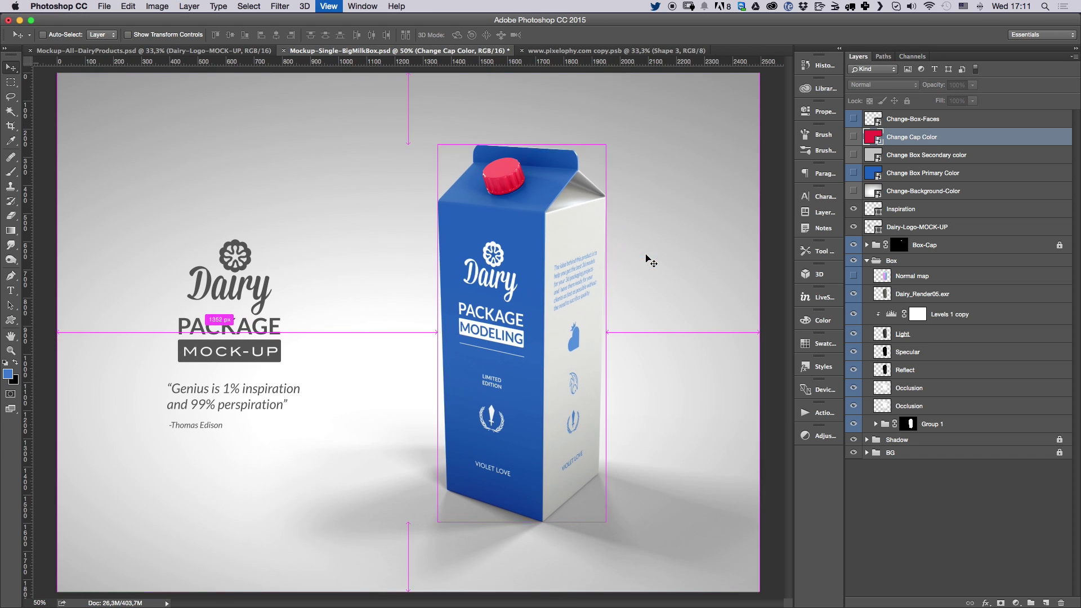
{"action": "left_click", "coordinate": [818, 66]}
{"action": "left_click", "coordinate": [664, 205]}
{"action": "left_click", "coordinate": [809, 66]}
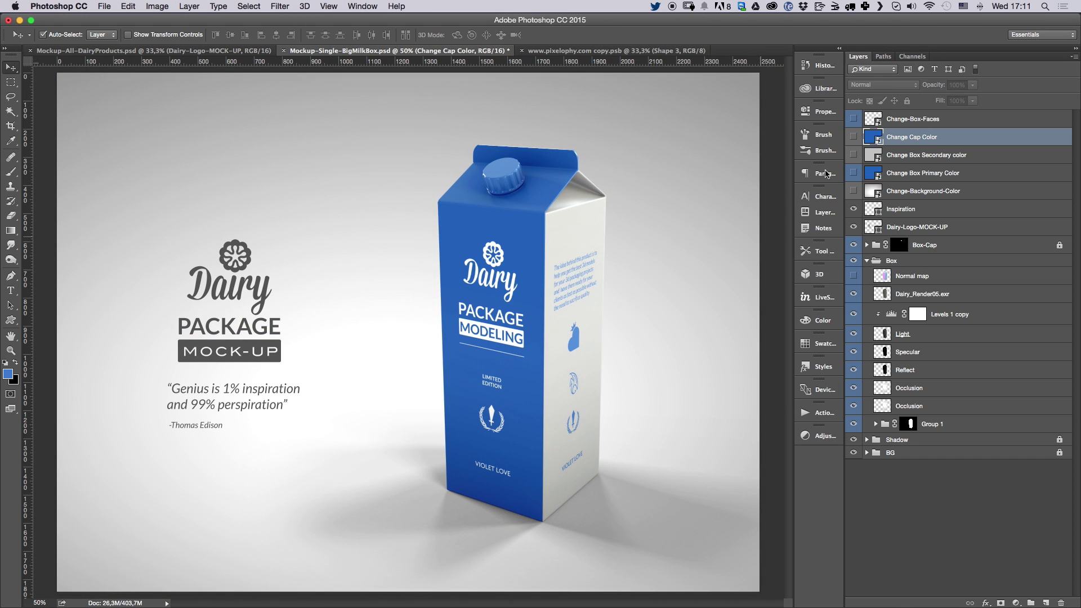
Recolor the Change-Background-Color smart object's solid fill orange (#f4901a), and save and close its contents.
{"action": "left_click", "coordinate": [924, 193]}
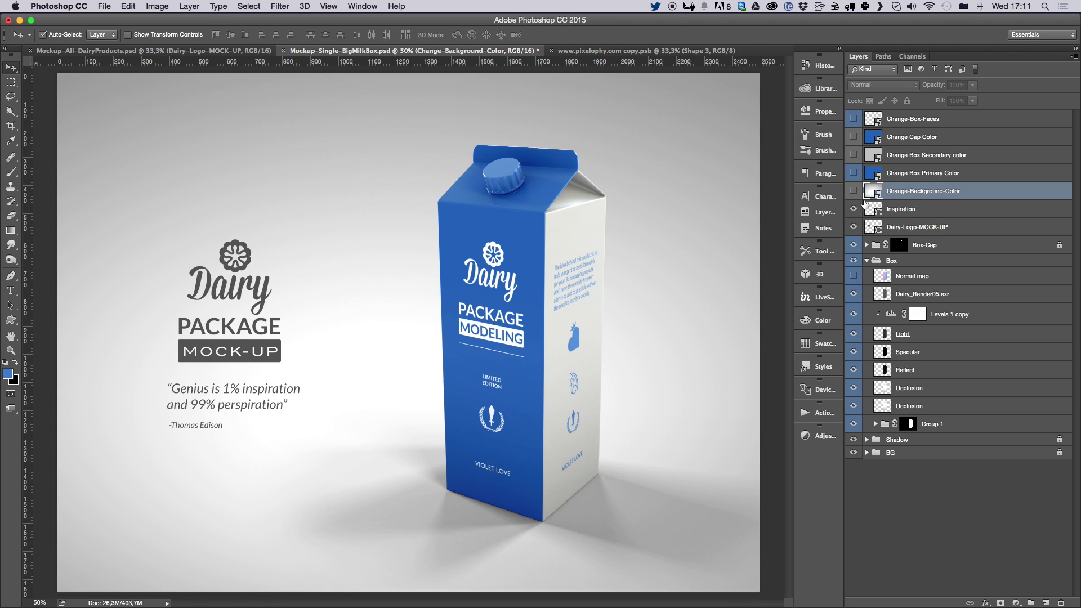
{"action": "left_click", "coordinate": [869, 262]}
{"action": "double_click", "coordinate": [872, 194]}
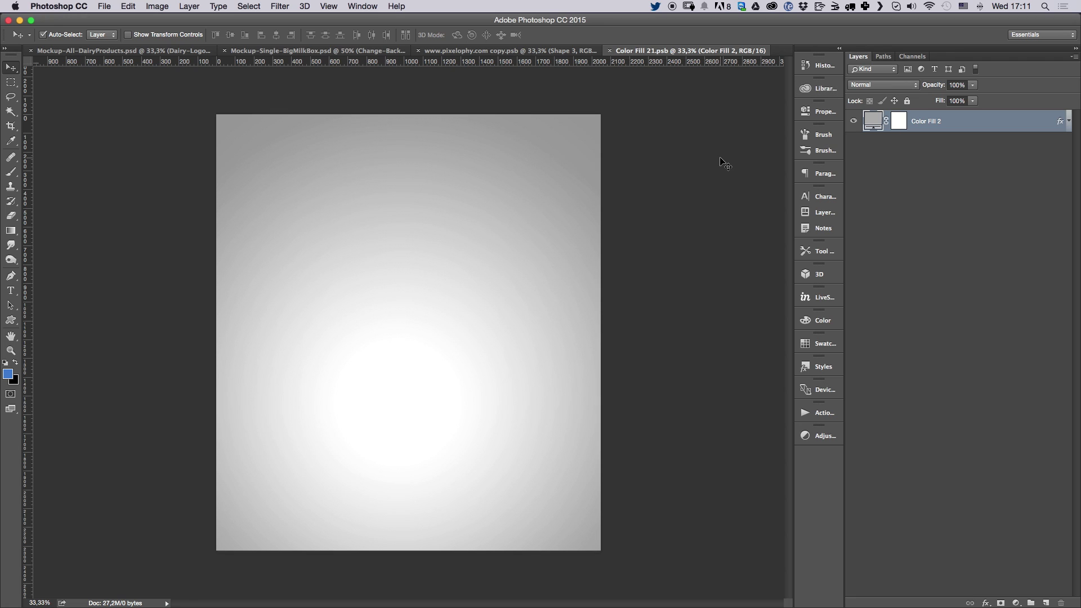
{"action": "double_click", "coordinate": [873, 121]}
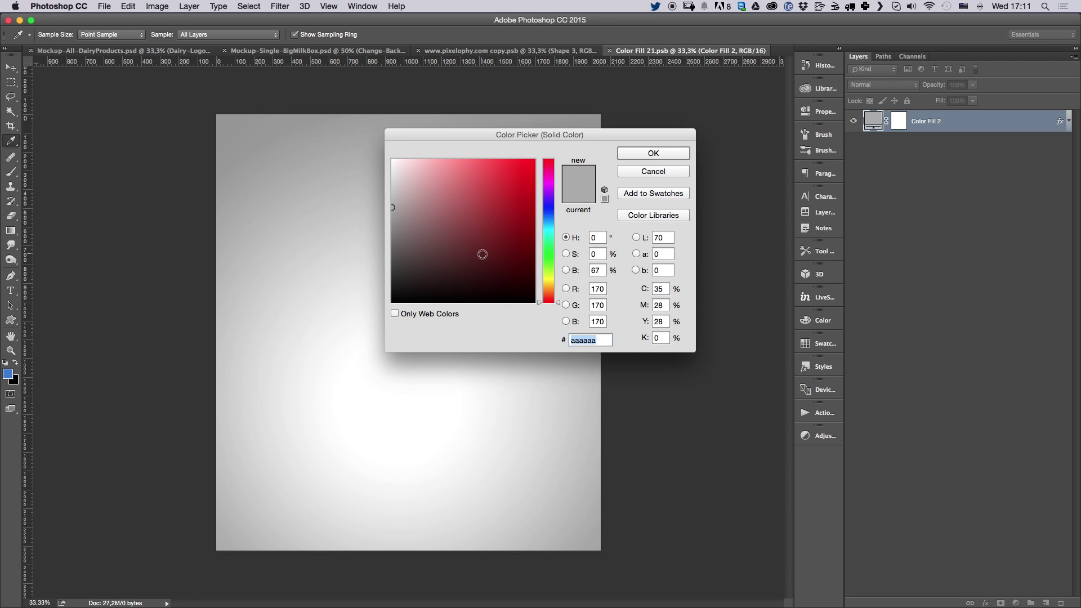
{"action": "left_click_drag", "start_coordinate": [549, 231], "coordinate": [549, 221]}
{"action": "left_click_drag", "start_coordinate": [550, 274], "coordinate": [552, 289]}
{"action": "left_click", "coordinate": [519, 169]}
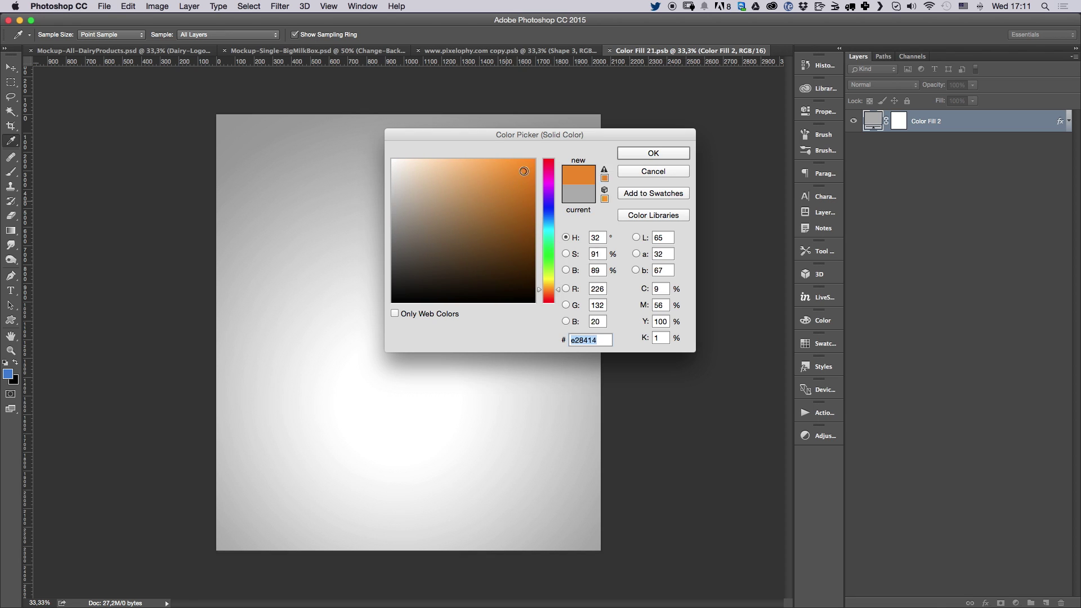
{"action": "left_click_drag", "start_coordinate": [519, 169], "coordinate": [520, 166]}
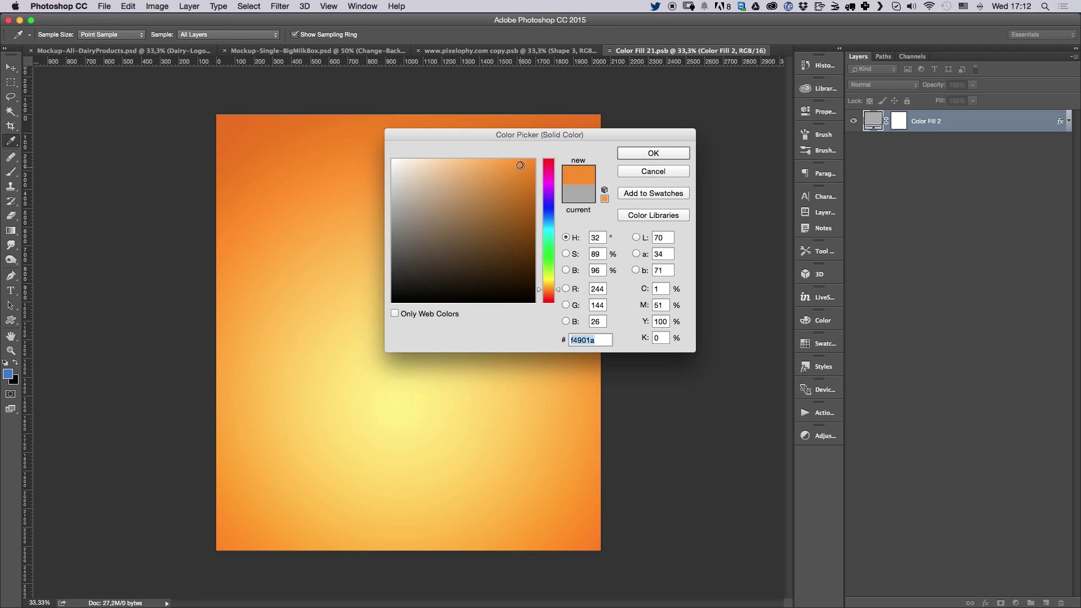
{"action": "left_click", "coordinate": [646, 152]}
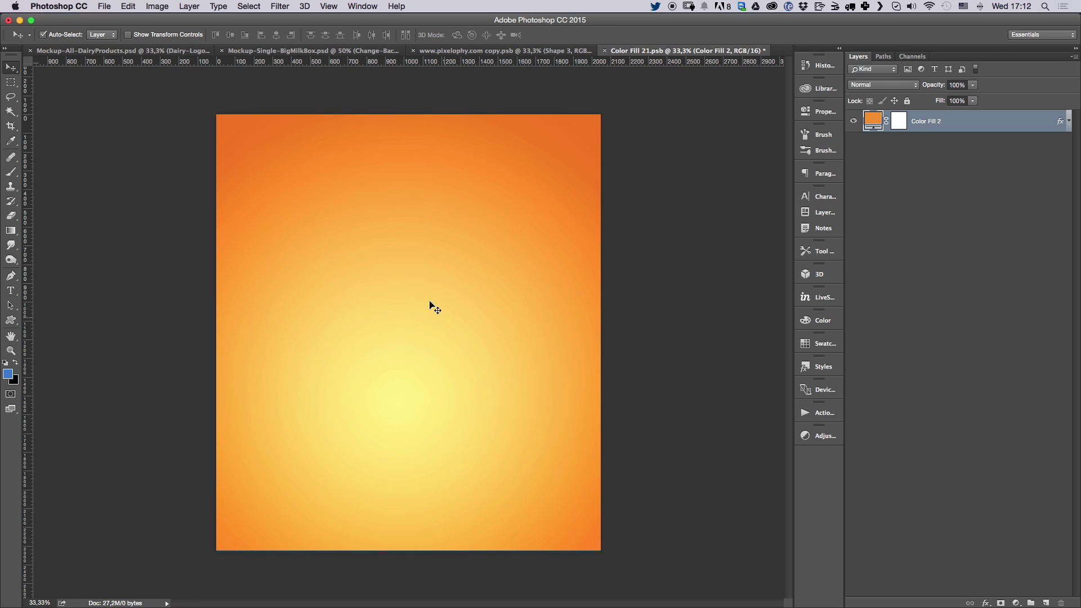
{"action": "key", "text": "super+s"}
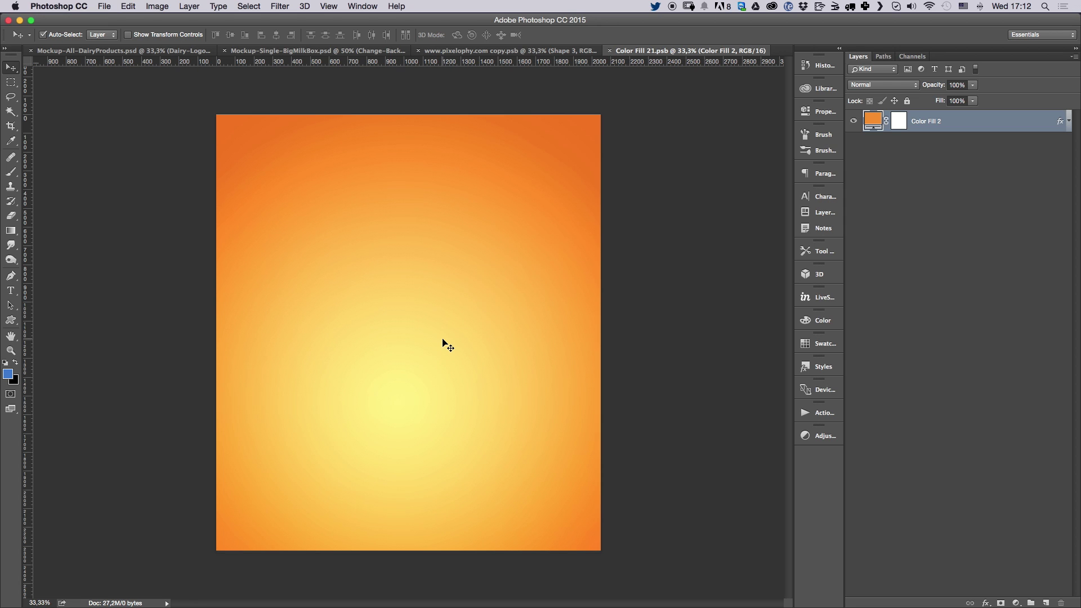
{"action": "key", "text": "super+w"}
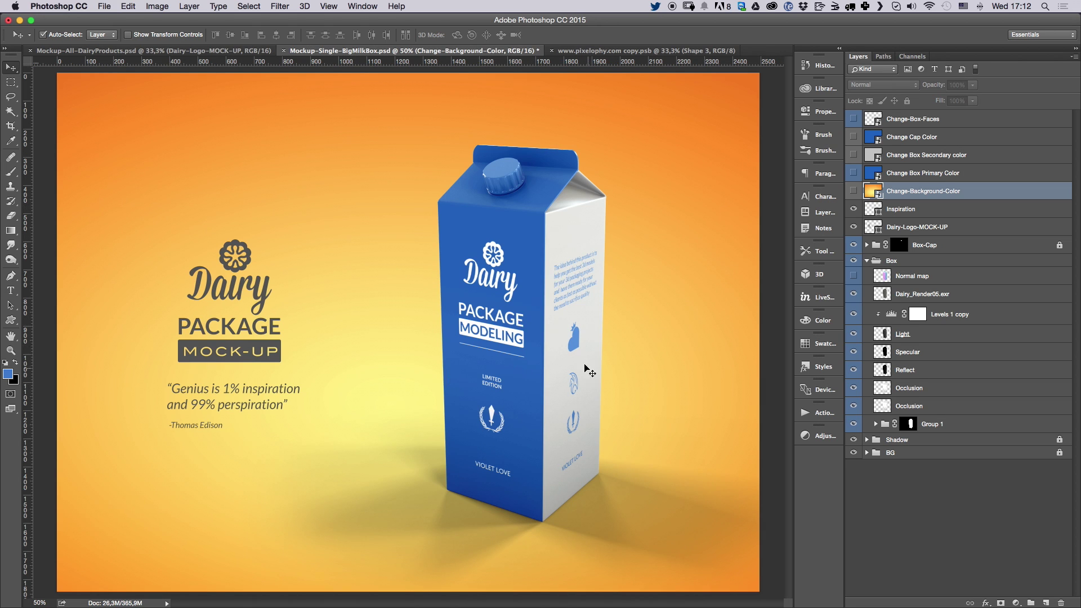
Reopen the Change-Background-Color contents, expand the fill layer's effects, and compare the background with each Gradient Overlay off and on.
{"action": "double_click", "coordinate": [874, 194]}
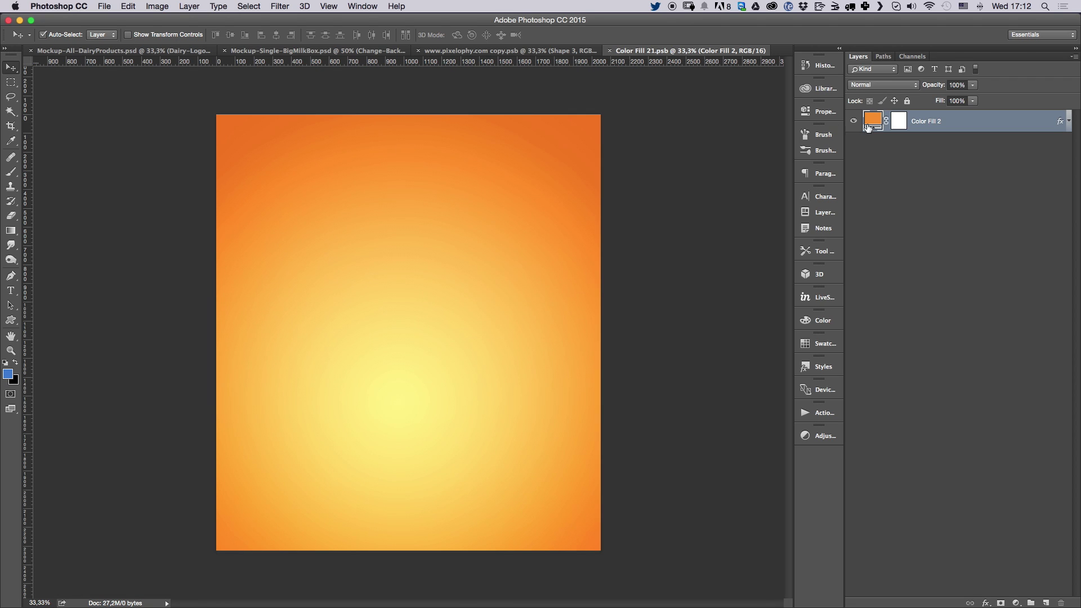
{"action": "left_click", "coordinate": [1069, 122]}
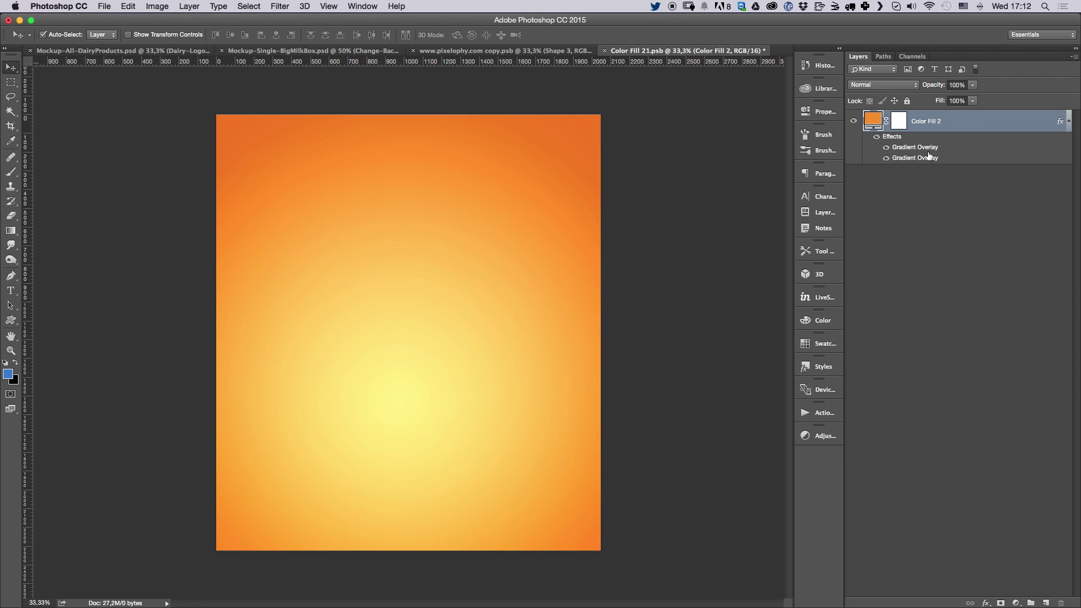
{"action": "left_click", "coordinate": [887, 147]}
{"action": "left_click", "coordinate": [887, 148]}
{"action": "left_click", "coordinate": [886, 158]}
{"action": "left_click", "coordinate": [886, 159]}
{"action": "left_click", "coordinate": [887, 159]}
{"action": "left_click", "coordinate": [887, 159]}
{"action": "left_click", "coordinate": [886, 159]}
{"action": "left_click", "coordinate": [886, 158]}
Try an opacity of 23% for the Linear Dodge (Add) Gradient Overlay, and close the background contents without saving.
{"action": "double_click", "coordinate": [907, 159]}
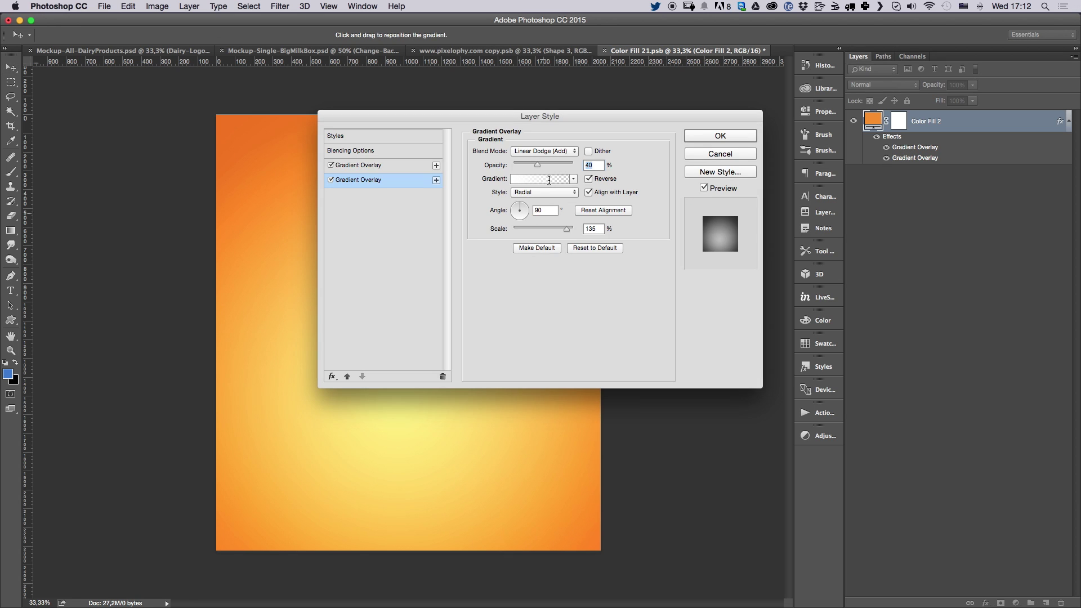
{"action": "left_click_drag", "start_coordinate": [680, 117], "coordinate": [967, 180]}
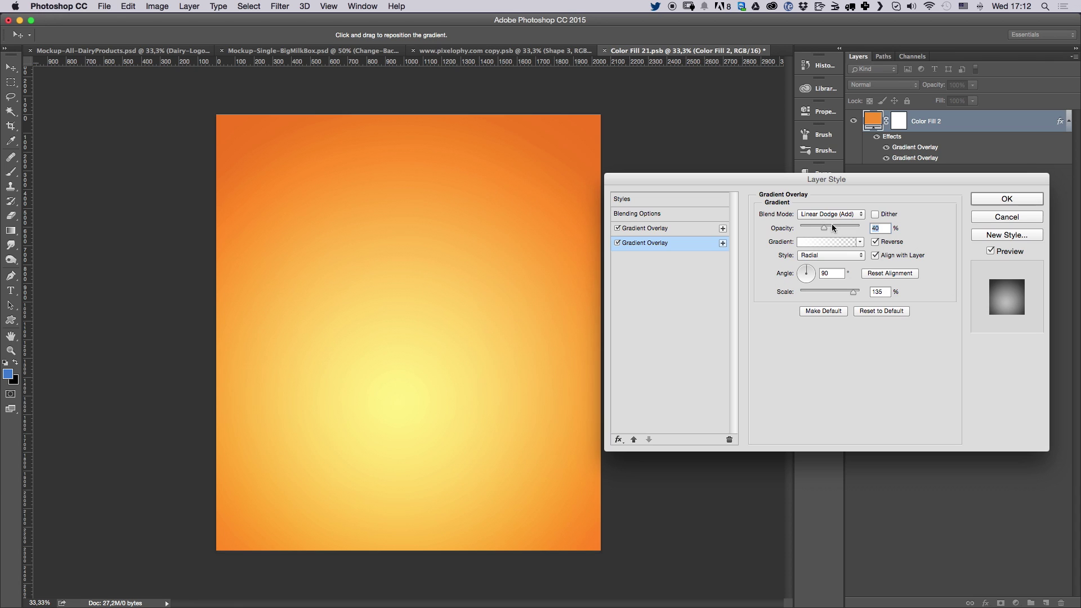
{"action": "left_click_drag", "start_coordinate": [822, 228], "coordinate": [813, 227]}
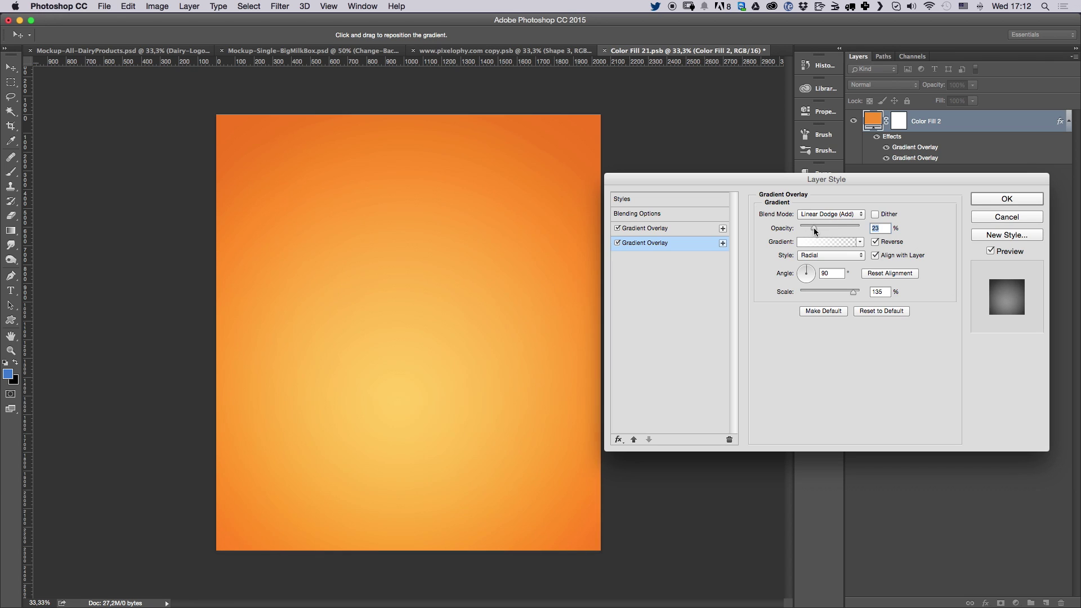
{"action": "left_click", "coordinate": [988, 201]}
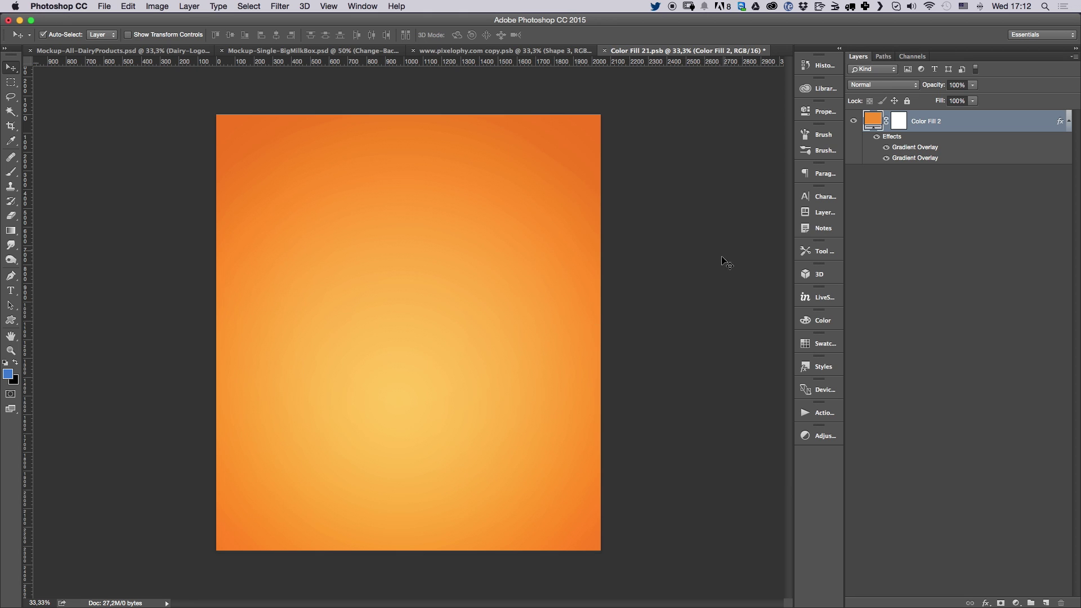
{"action": "key", "text": "super+w"}
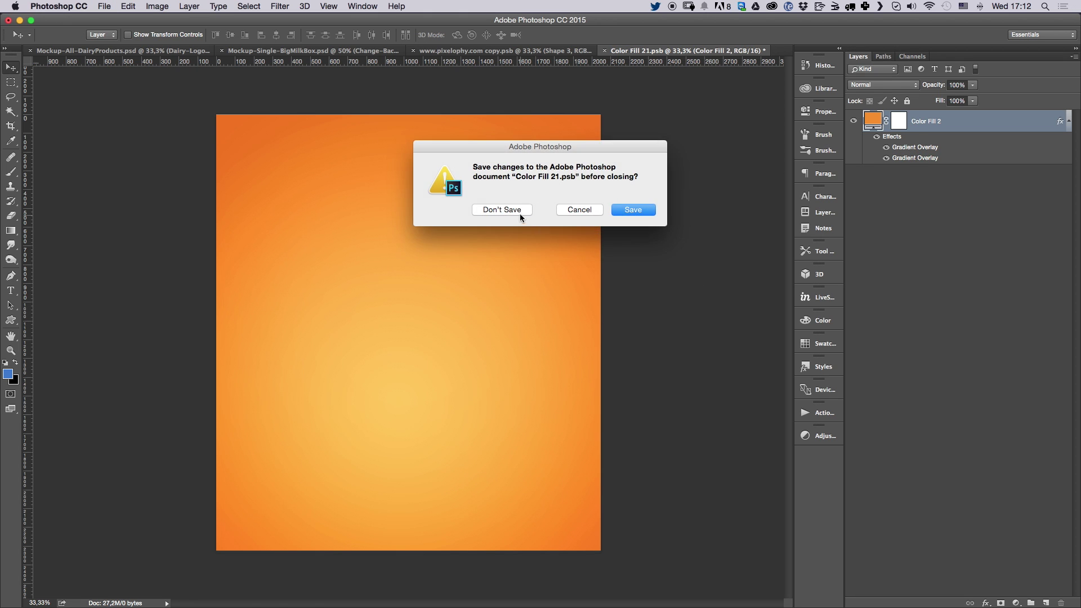
{"action": "left_click", "coordinate": [519, 214]}
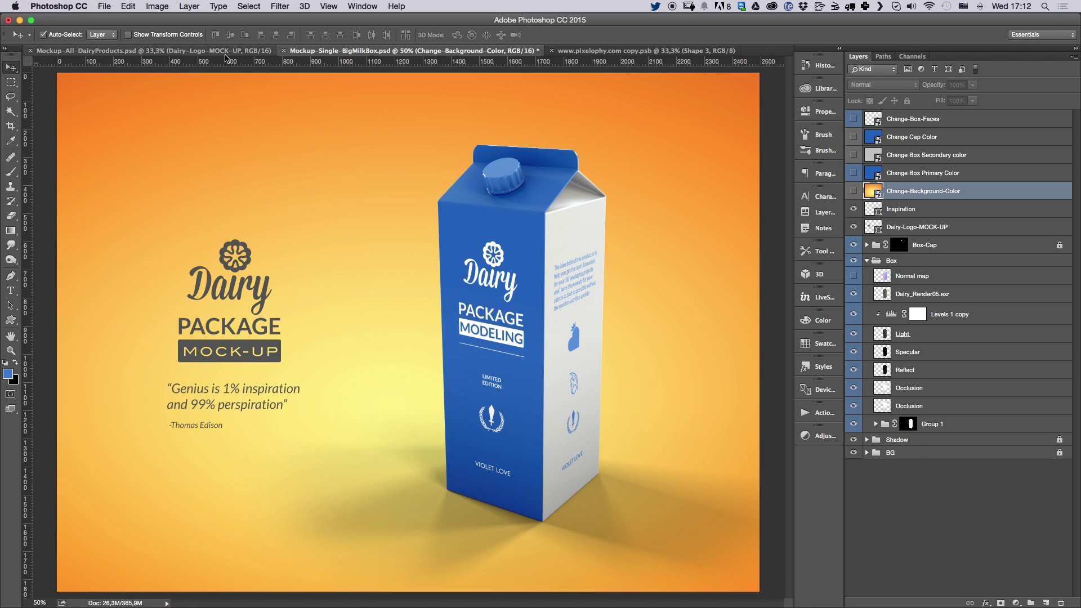
Switch to the Mockup-All-DairyProducts.psd document and expand the Customize-Green-Box group to reach its smart objects.
{"action": "left_click", "coordinate": [226, 51]}
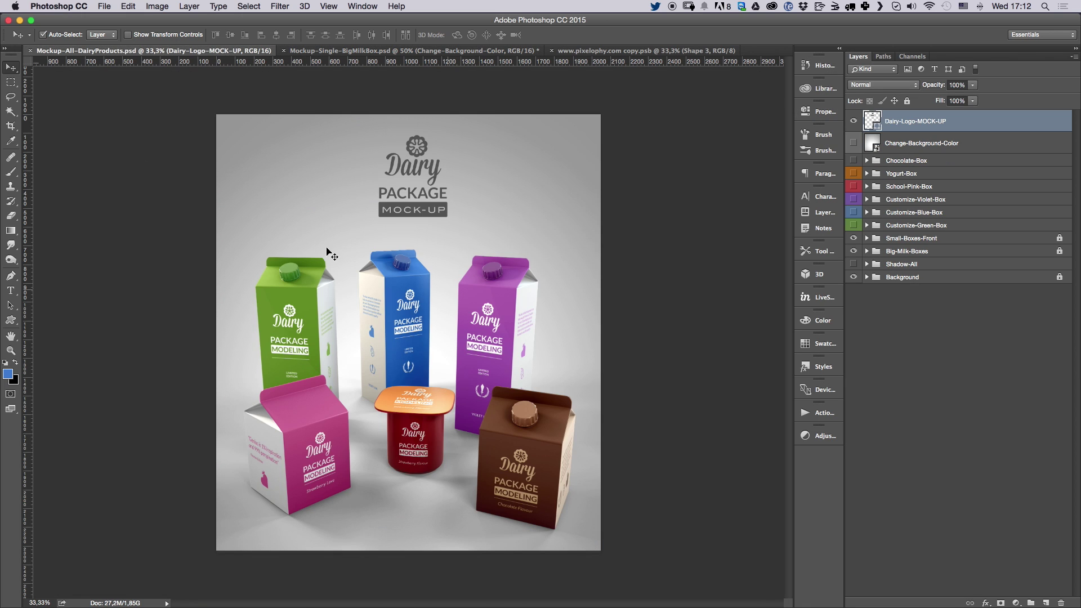
{"action": "left_click", "coordinate": [912, 177]}
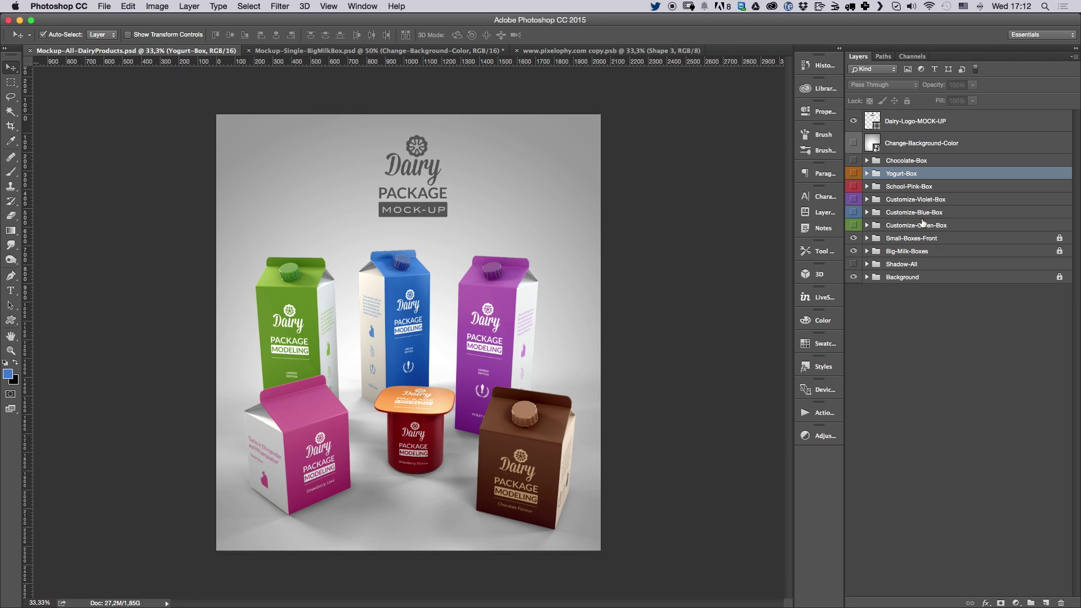
{"action": "left_click", "coordinate": [867, 227]}
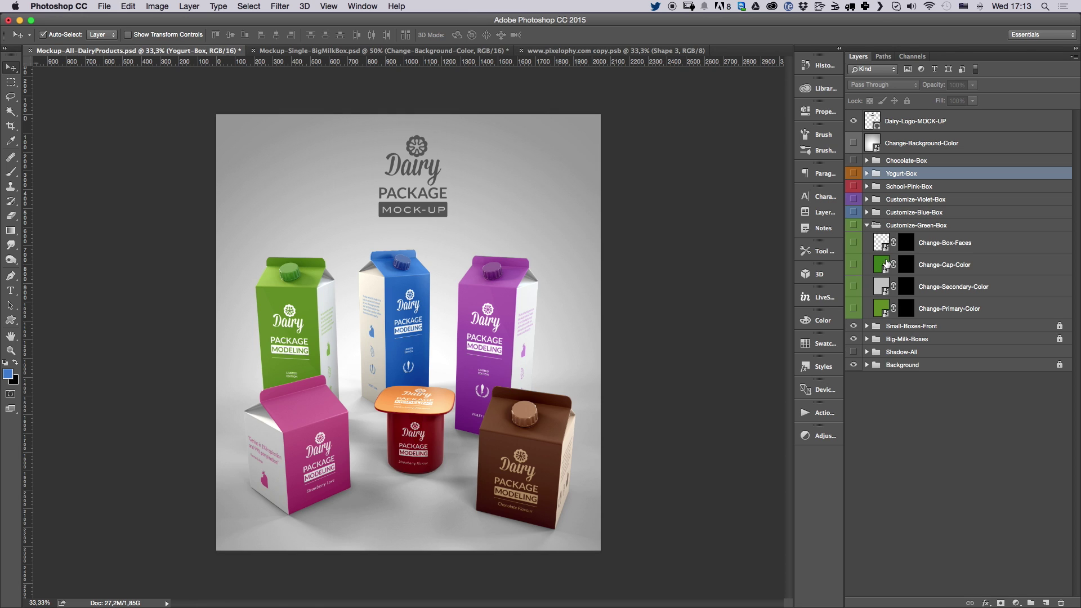
{"action": "left_click", "coordinate": [975, 252]}
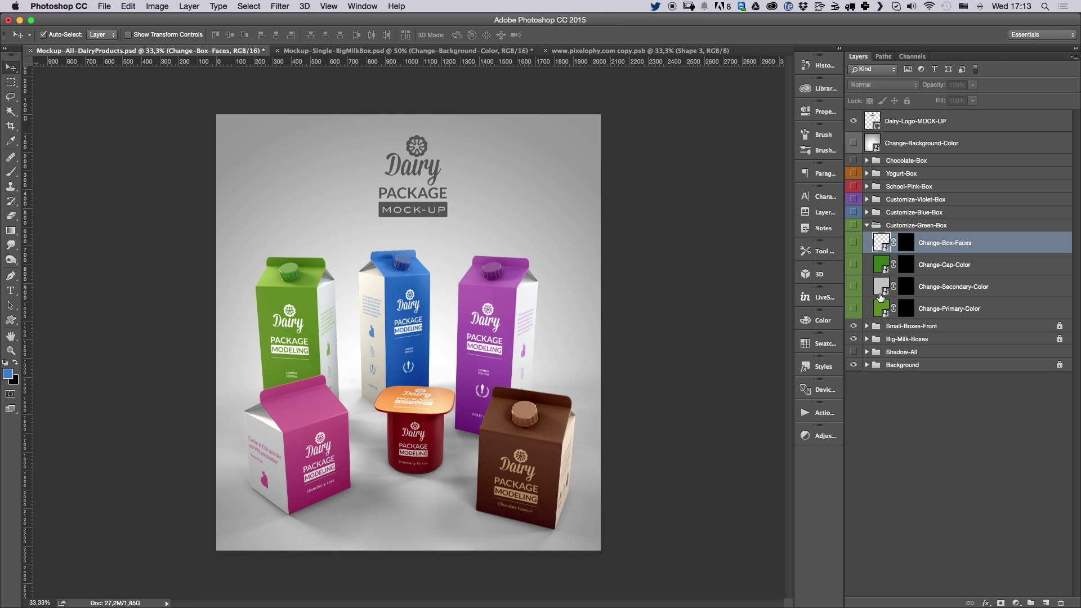
Set the green box's Change-Primary-Color fill to light blue (#4ac5ee), and save and close the smart object's contents.
{"action": "double_click", "coordinate": [881, 308]}
{"action": "double_click", "coordinate": [873, 120]}
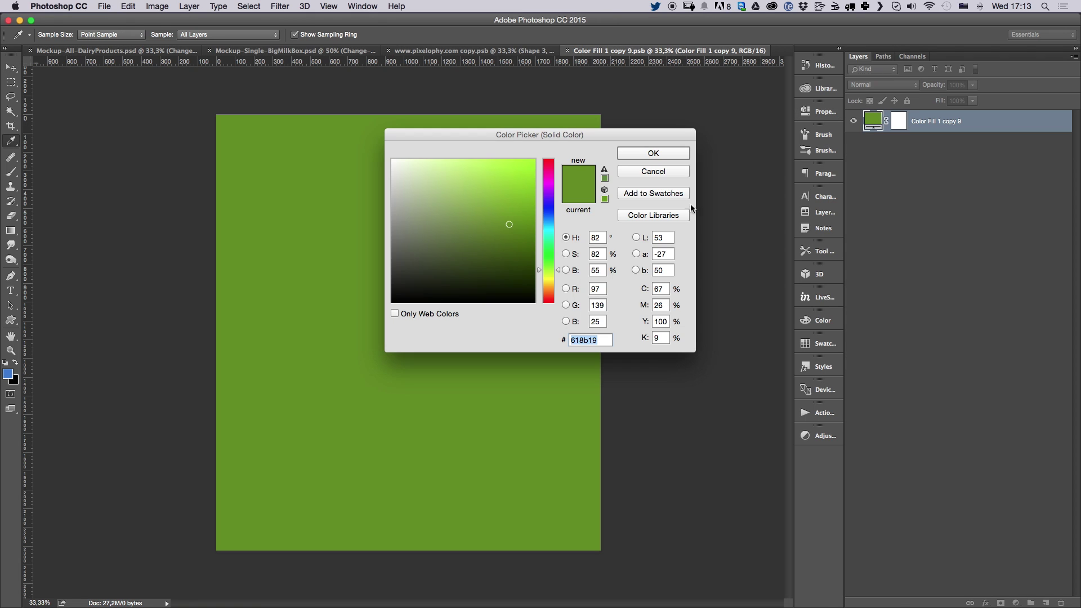
{"action": "left_click_drag", "start_coordinate": [550, 202], "coordinate": [550, 192]}
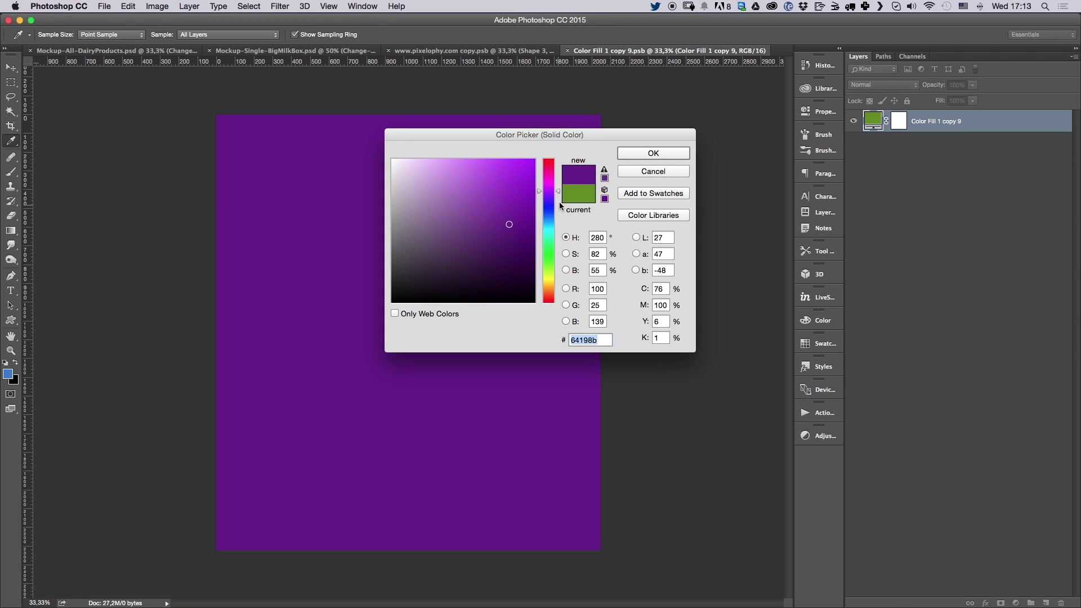
{"action": "left_click_drag", "start_coordinate": [554, 235], "coordinate": [552, 228]}
{"action": "type", "text": "4ac5ee"}
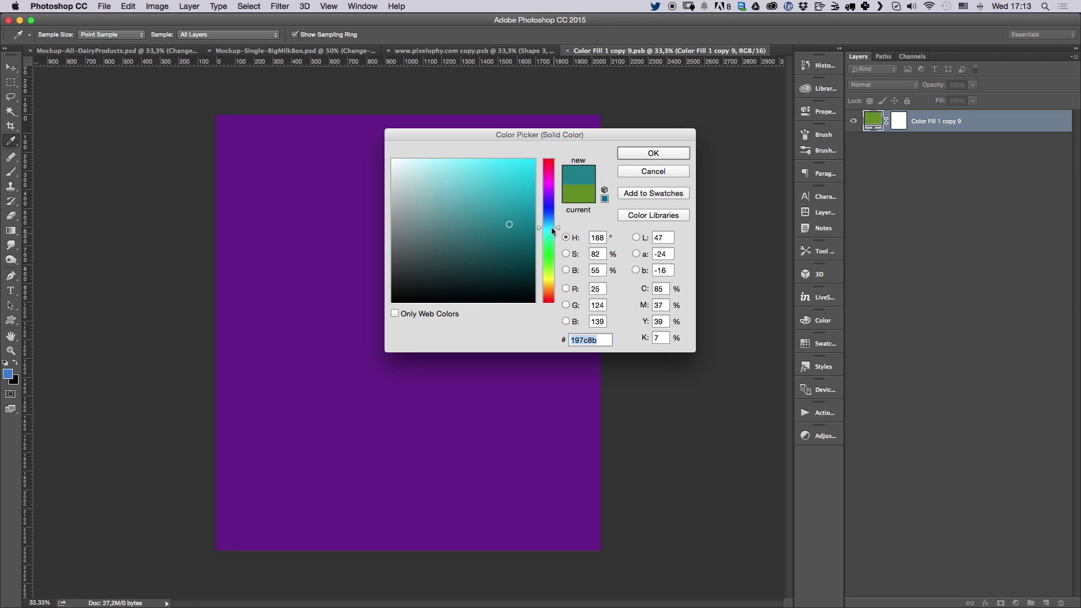
{"action": "left_click", "coordinate": [638, 158]}
{"action": "key", "text": "v"}
{"action": "key", "text": "super+w"}
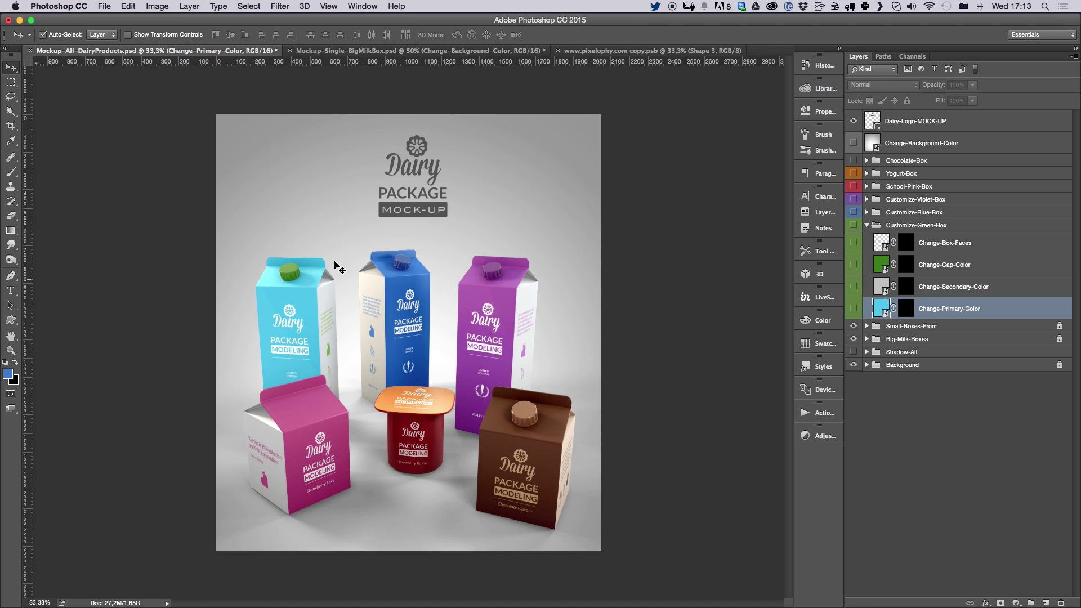
Change the Change-Cap-Color fill in the Customize-Green-Box group to bright blue, and save and close its contents.
{"action": "left_click", "coordinate": [878, 264]}
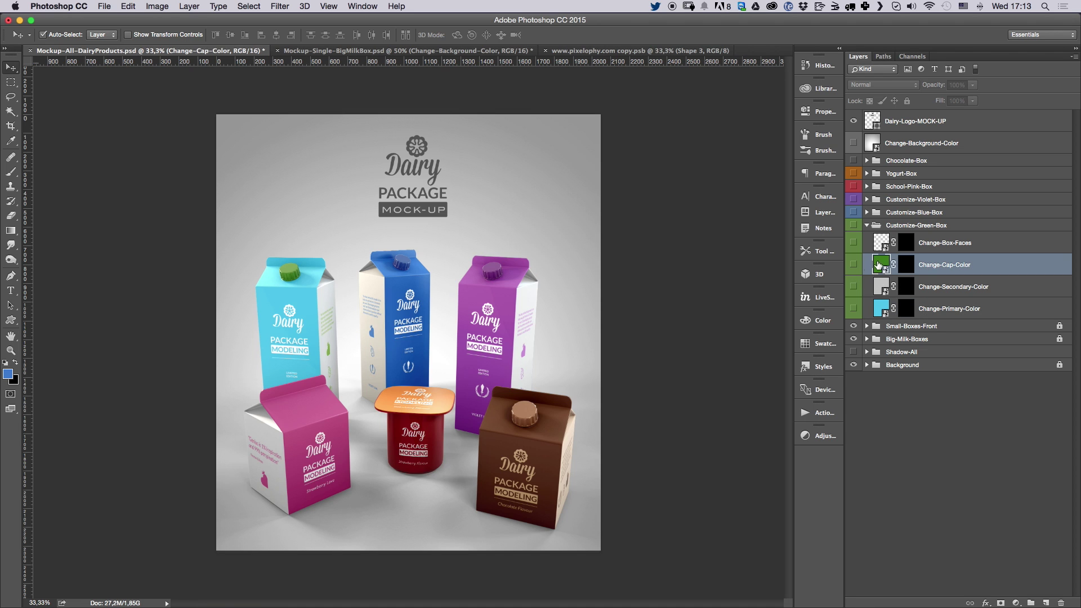
{"action": "double_click", "coordinate": [879, 265]}
{"action": "double_click", "coordinate": [867, 120]}
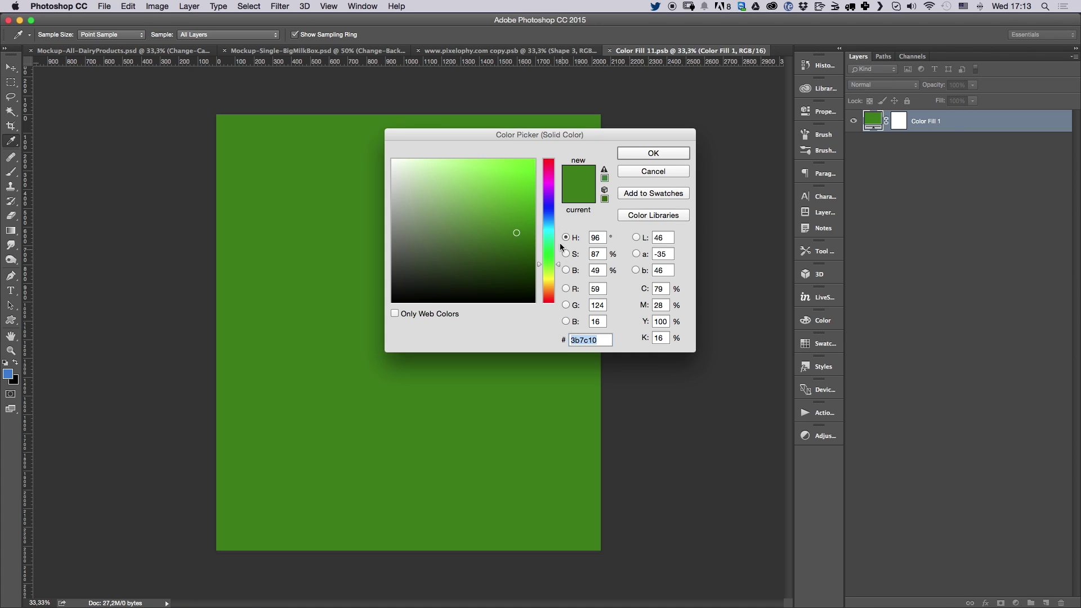
{"action": "left_click", "coordinate": [547, 217]}
{"action": "left_click_drag", "start_coordinate": [512, 213], "coordinate": [529, 167]}
{"action": "left_click", "coordinate": [653, 154]}
{"action": "key", "text": "super+s"}
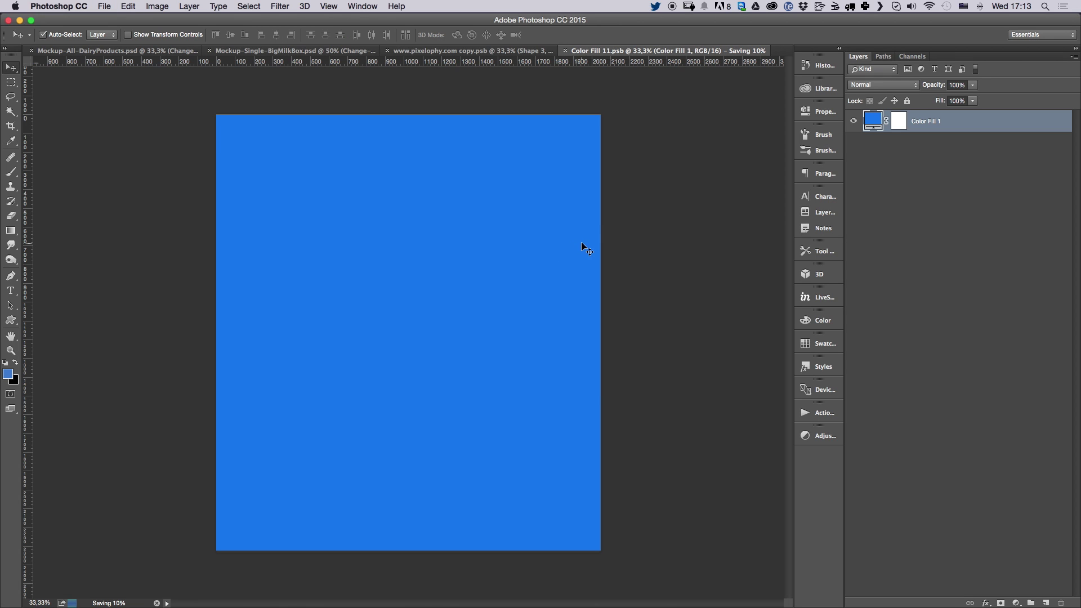
{"action": "key", "text": "super+w"}
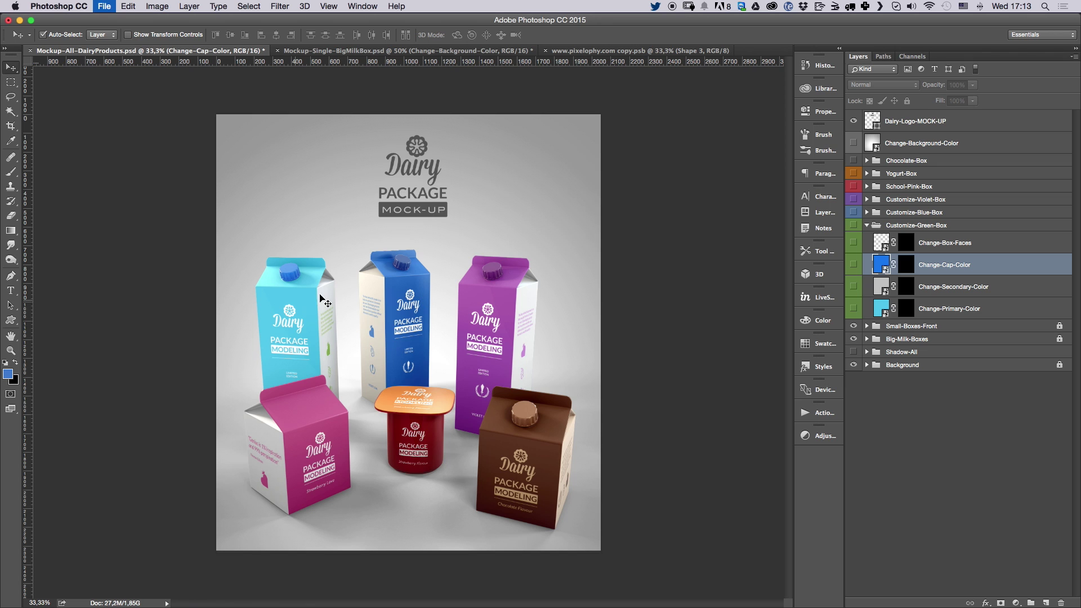
Open the contents of the Change-Box-Faces smart object in the Customize-Green-Box group.
{"action": "left_click", "coordinate": [932, 248]}
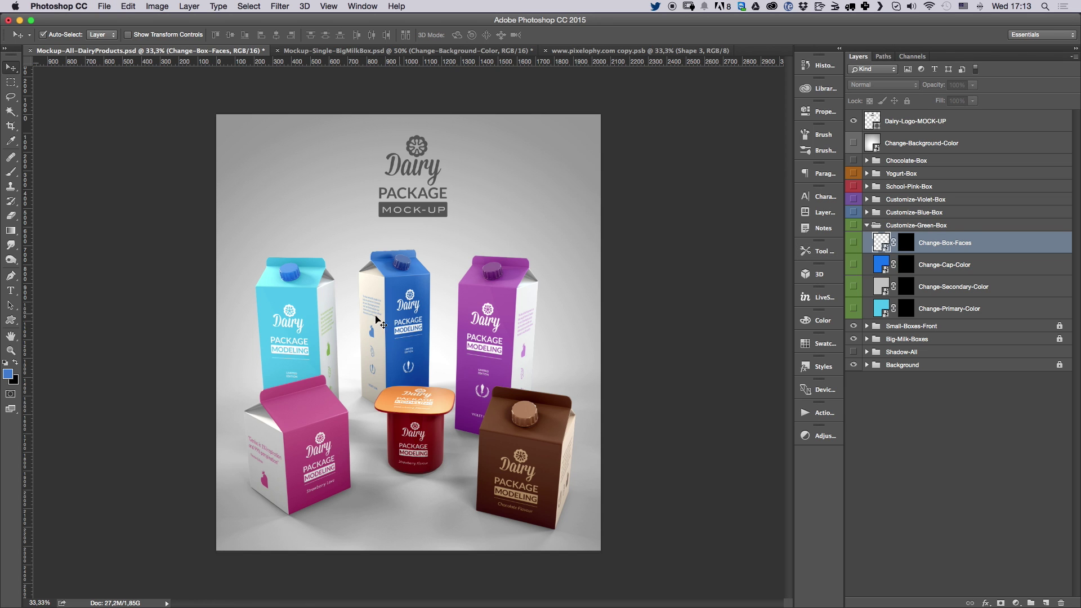
{"action": "key", "text": "z"}
{"action": "left_click", "coordinate": [321, 311]}
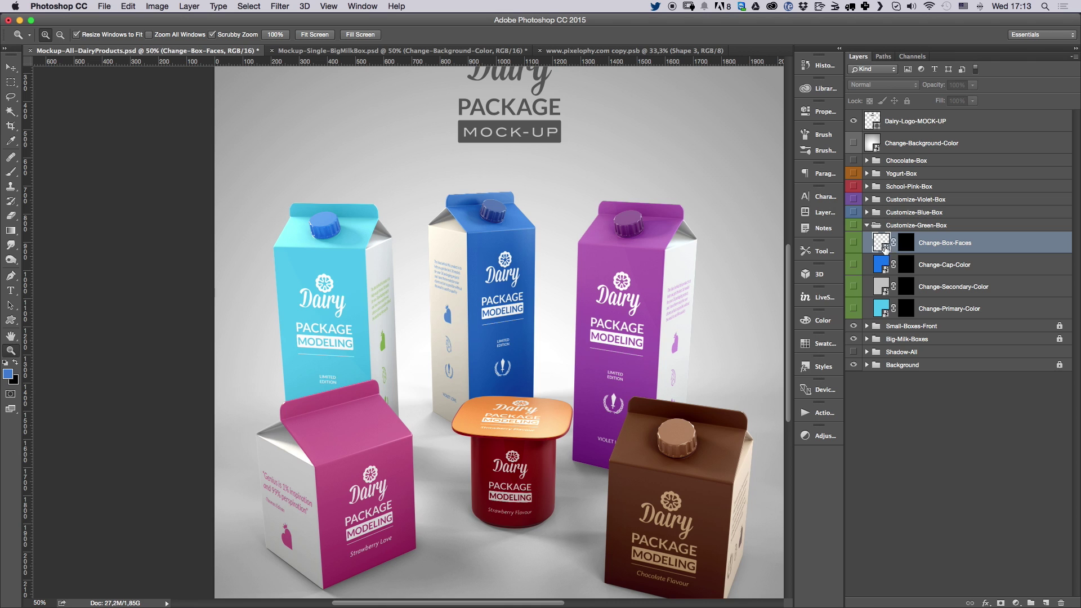
{"action": "double_click", "coordinate": [882, 243]}
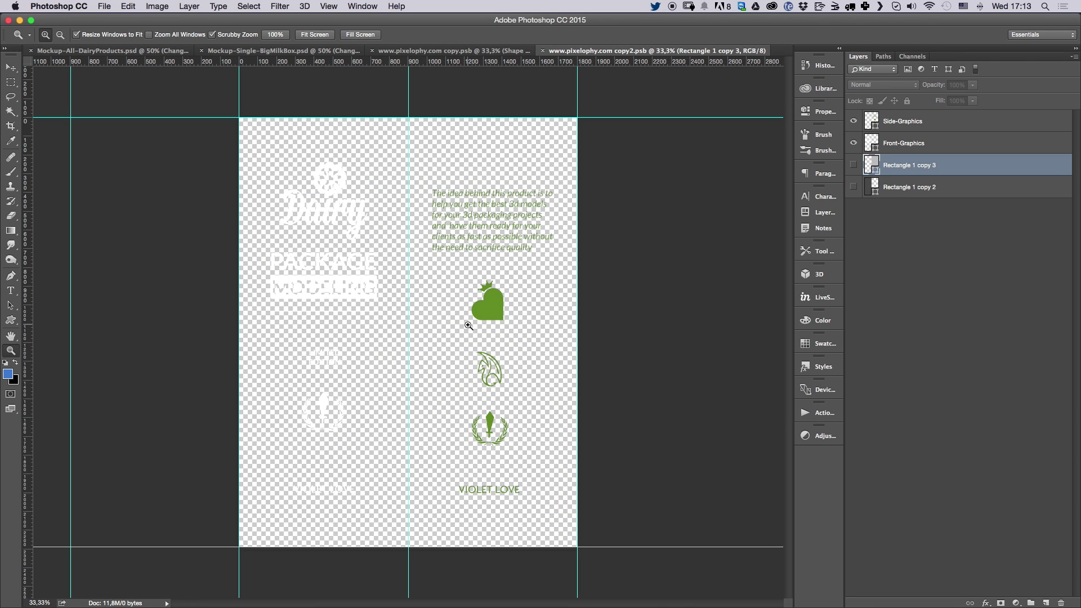
Set the Side-Graphics shape layer's fill to blue (#0f6fe5), and save and close the smart object's contents.
{"action": "key", "text": "v"}
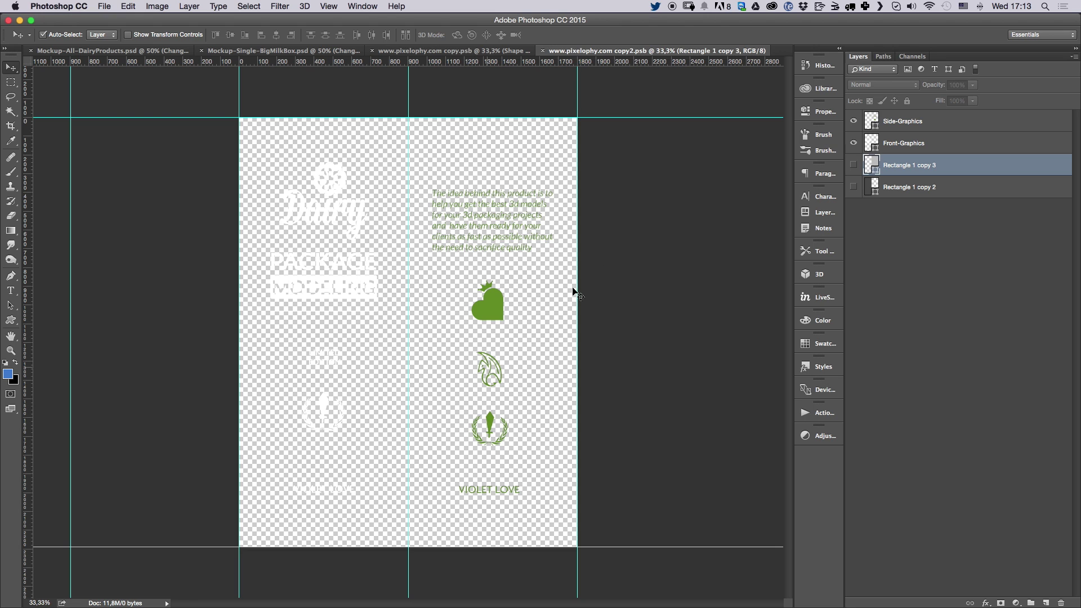
{"action": "left_click", "coordinate": [499, 305]}
{"action": "double_click", "coordinate": [873, 120]}
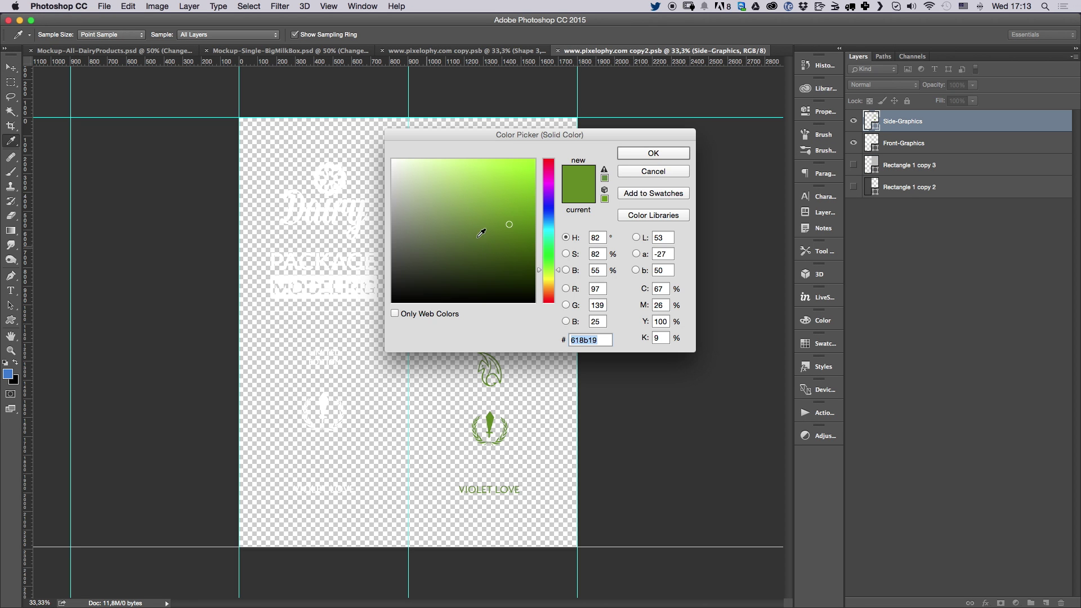
{"action": "left_click", "coordinate": [552, 231]}
{"action": "left_click", "coordinate": [516, 188]}
{"action": "left_click", "coordinate": [653, 153]}
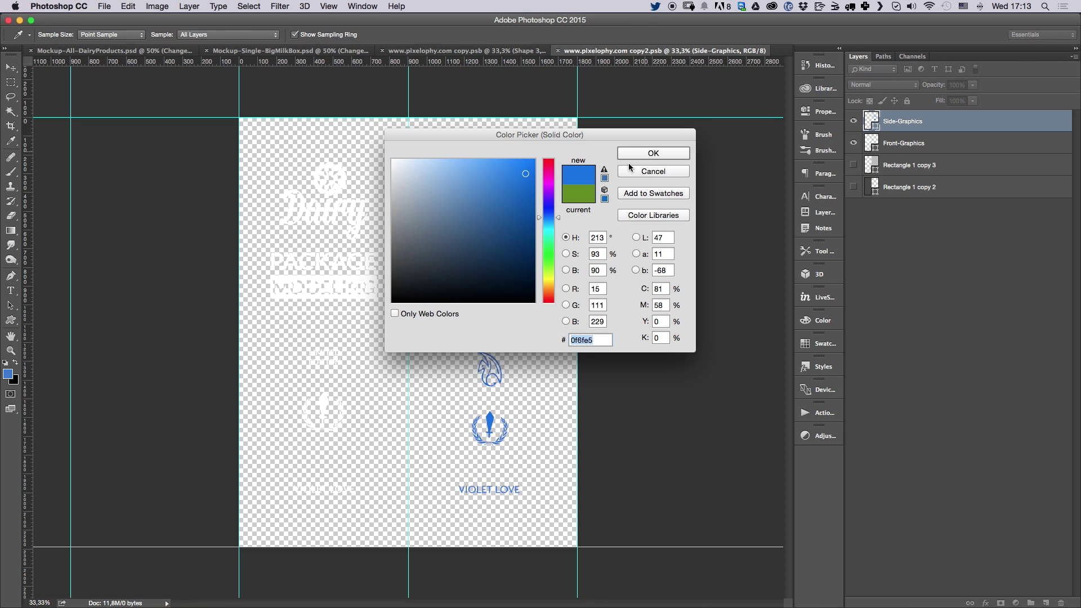
{"action": "key", "text": "super+s"}
{"action": "key", "text": "super+w"}
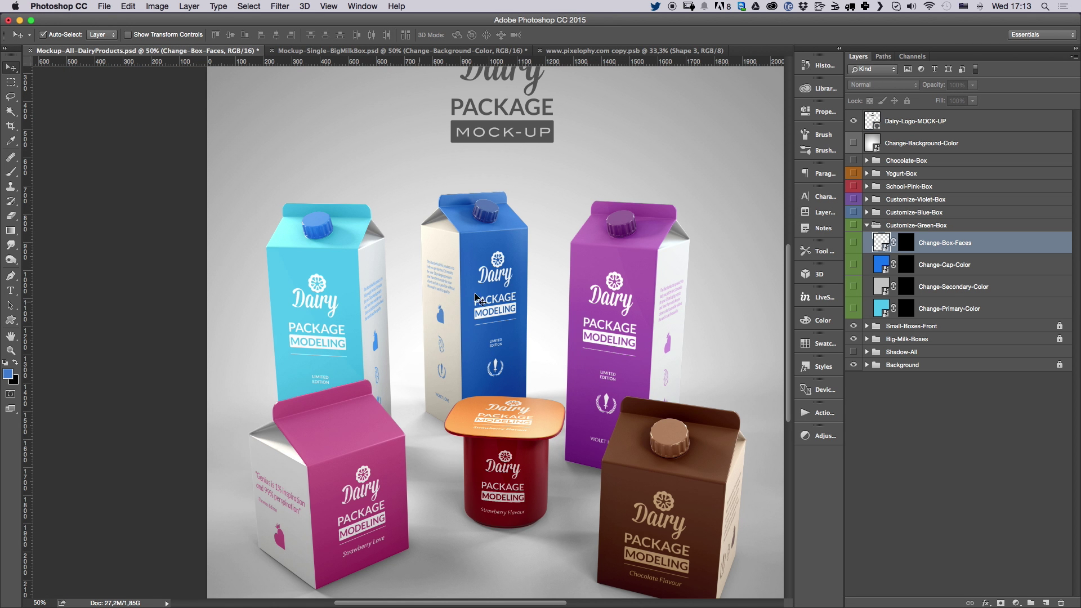
{"action": "left_click_drag", "start_coordinate": [564, 309], "coordinate": [548, 316]}
{"action": "scroll", "coordinate": [548, 315], "scroll_direction": "down", "scroll_amount": 3}
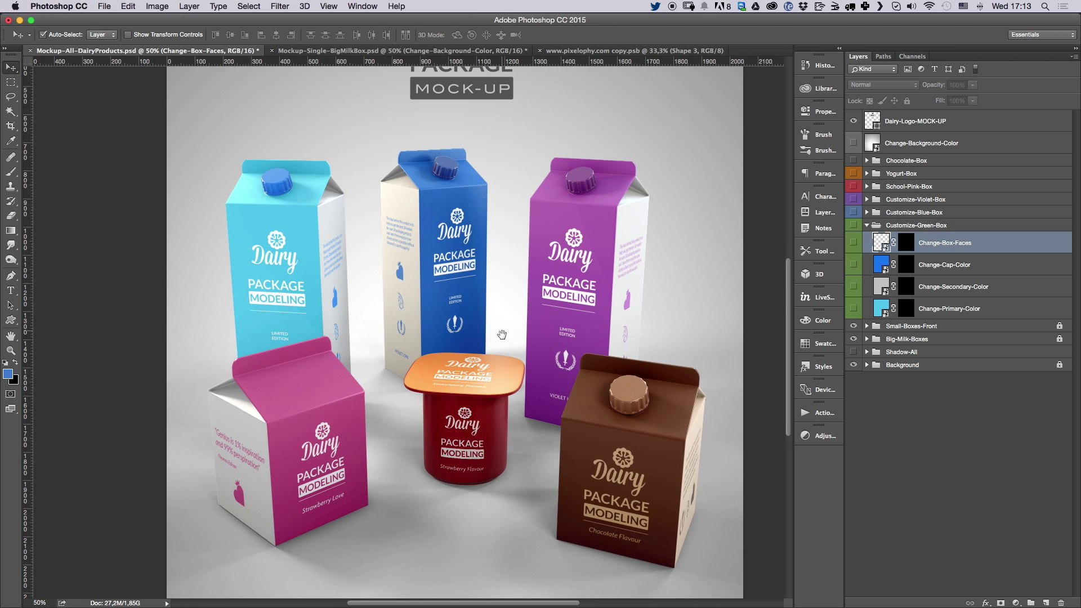
{"action": "scroll", "coordinate": [499, 335], "scroll_direction": "up", "scroll_amount": 1}
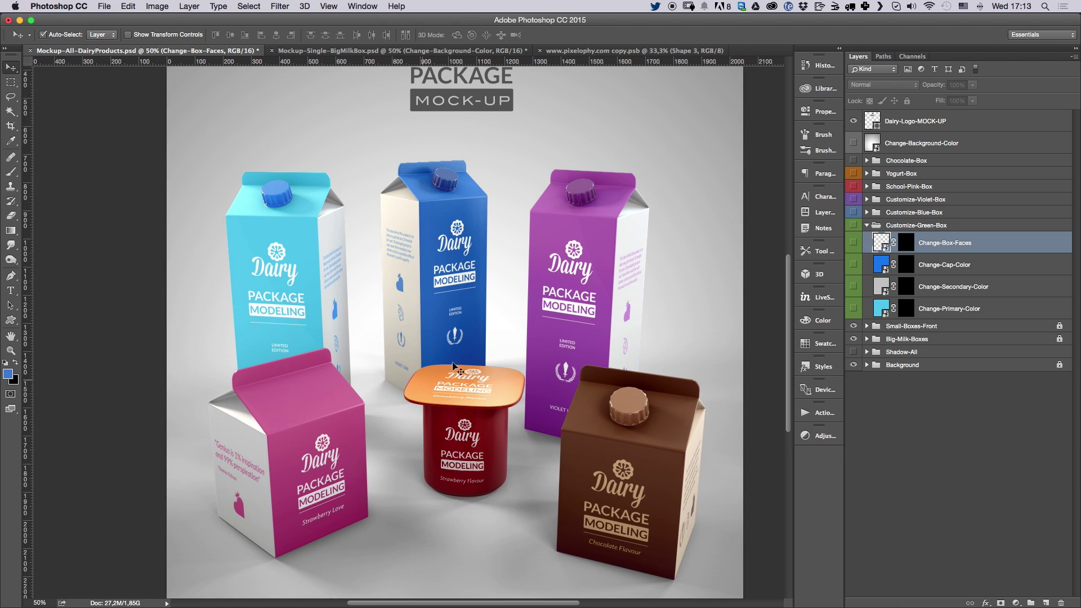